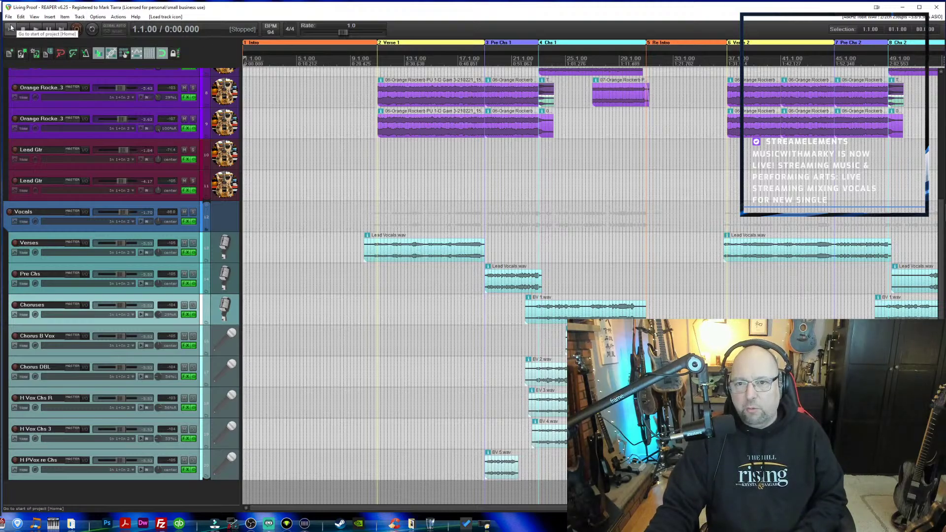
Play the song from the beginning through Verse 1 to hear the current vocal mix, and stop playback.
key("space")
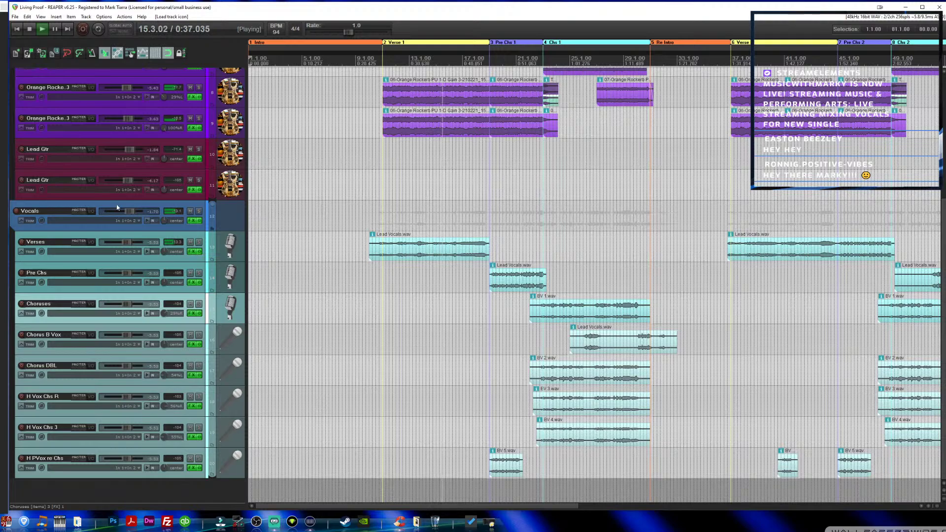
left_click(35, 30)
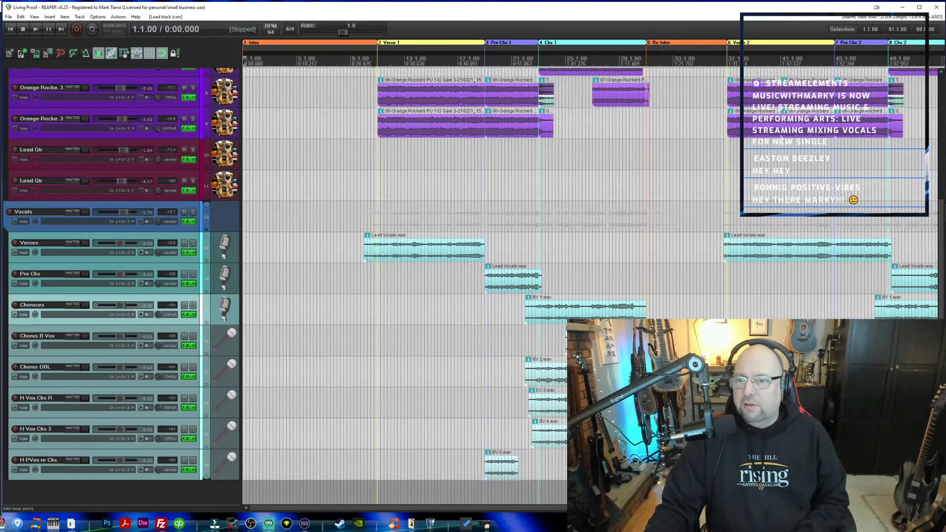
Set the time selection over Verse 1 from 10.4.00 to 19.1.00 and place the edit cursor at 11.1.00.
left_click(374, 64)
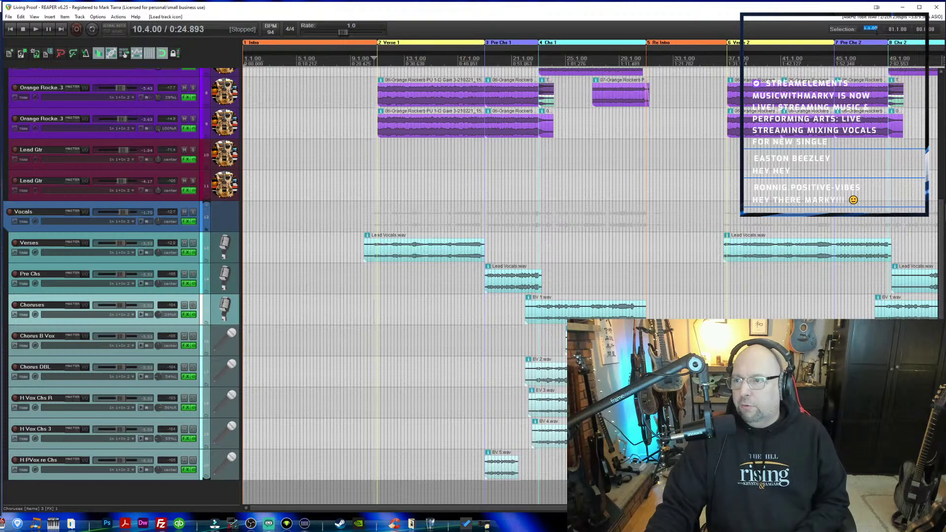
type("10")
key("Return")
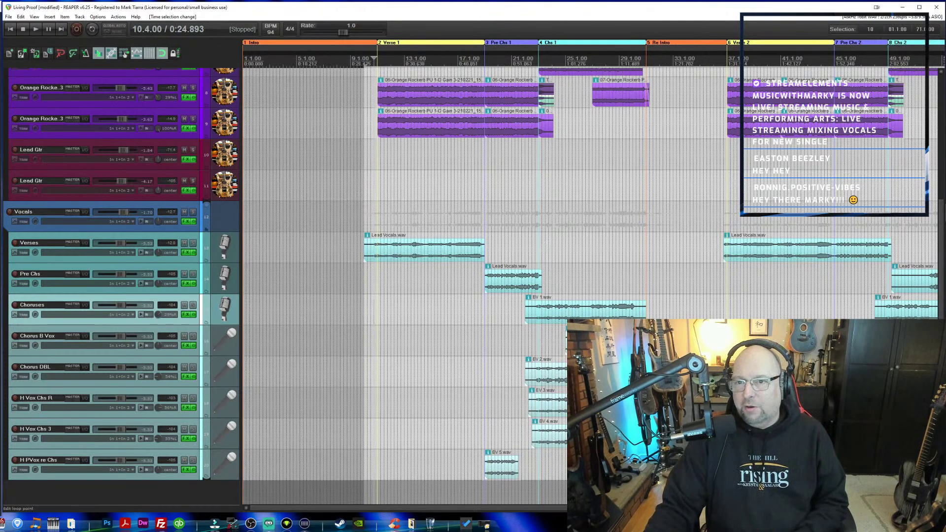
left_click_drag(366, 64, 375, 64)
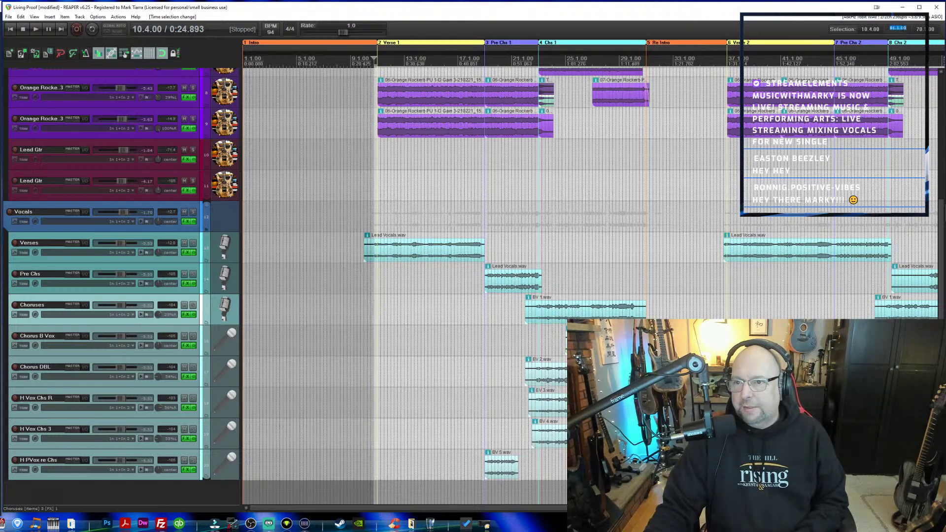
key("Return")
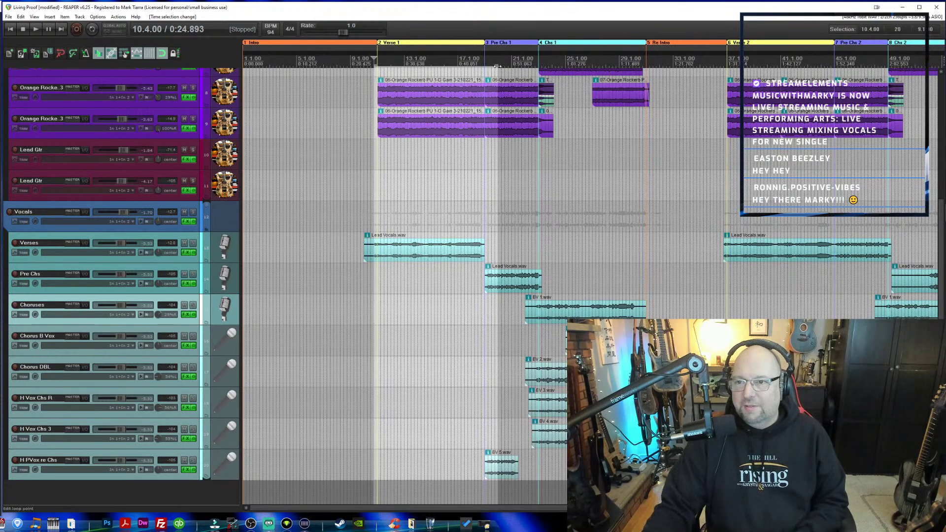
left_click_drag(498, 66, 485, 75)
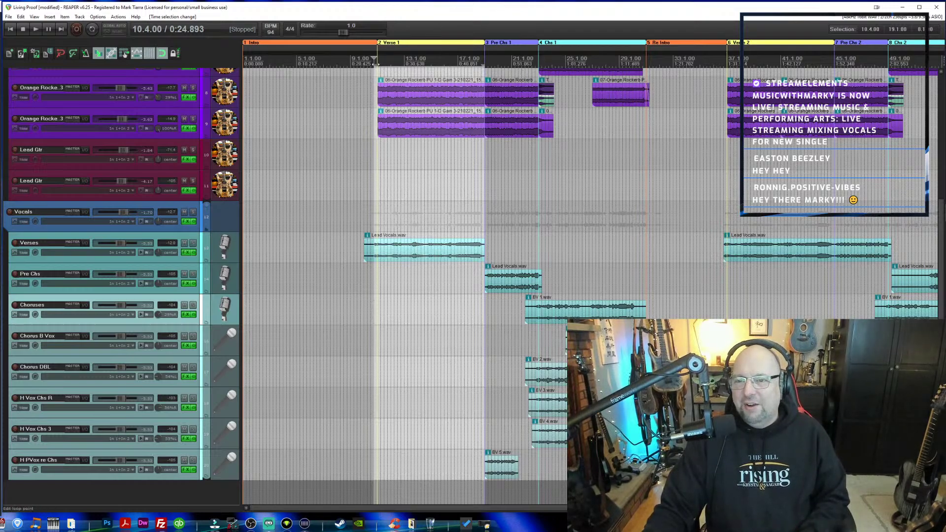
left_click(375, 60)
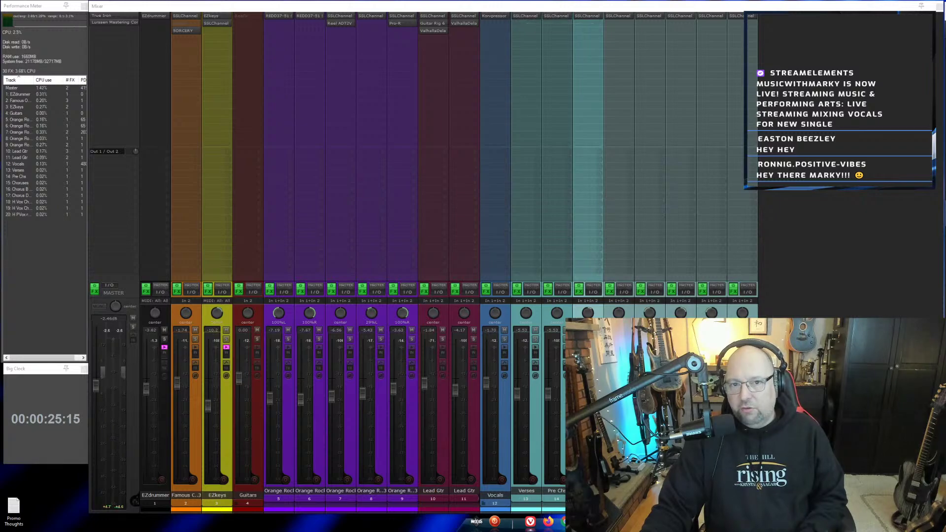
Inspect the SSLChannel settings on the Verses track, close its window and bypass the plug-in.
left_click_drag(945, 46, 520, 70)
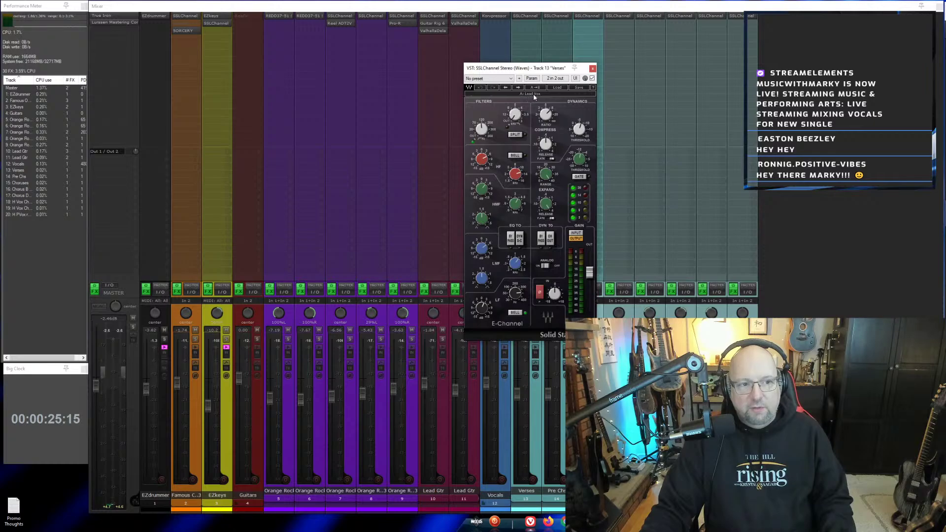
left_click(593, 68)
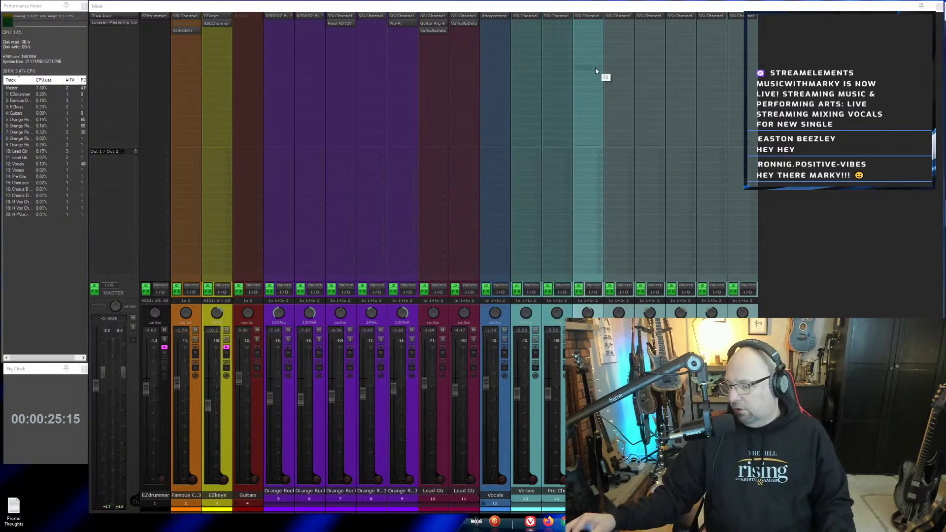
key("ctrl+m")
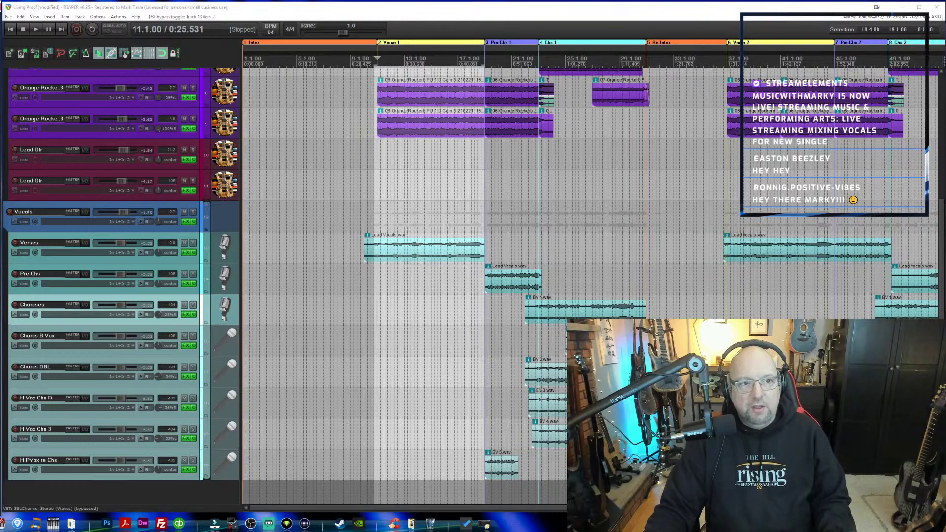
Audition Verse 1 from 11.1.00 with the Verses track's SSLChannel bypassed.
left_click(374, 60)
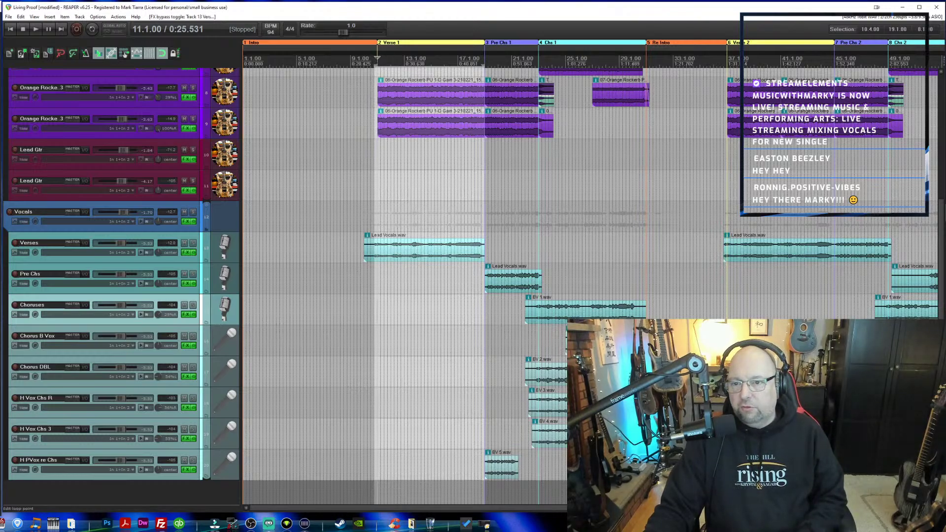
key("space")
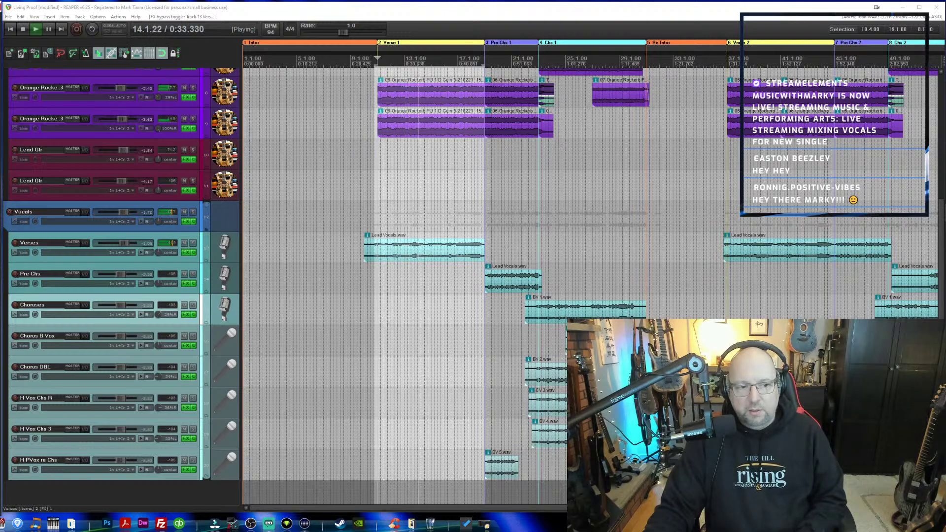
key("space")
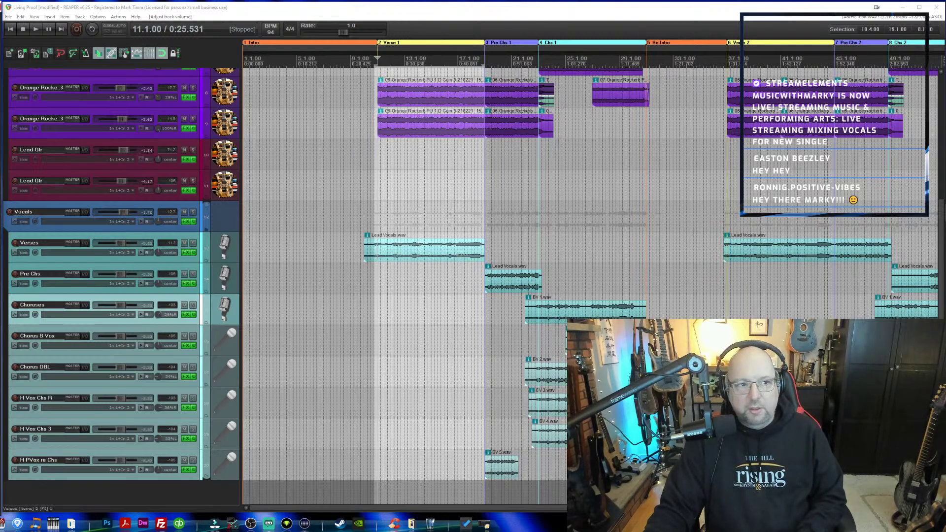
Re-enable SSLChannel on the Verses track and audition Verse 1 from 10.4.00.
left_click(194, 252)
left_click(194, 252)
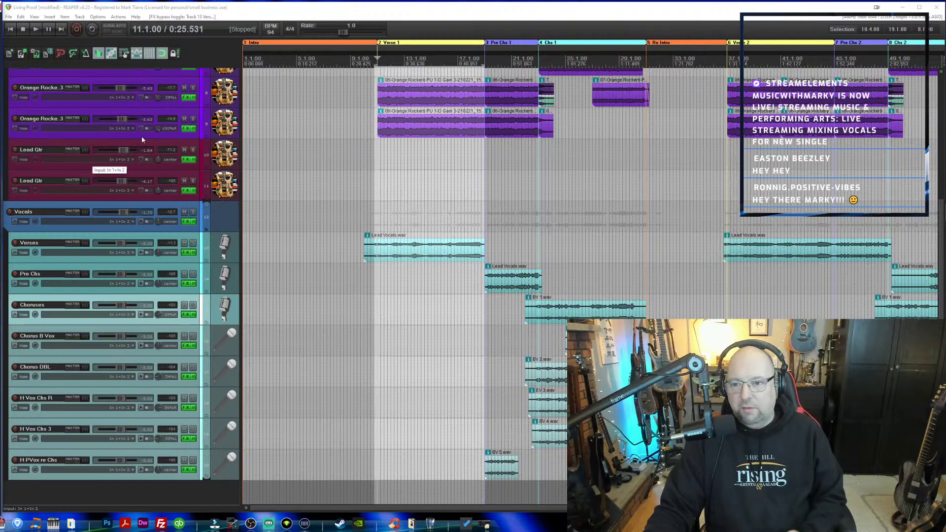
left_click(373, 58)
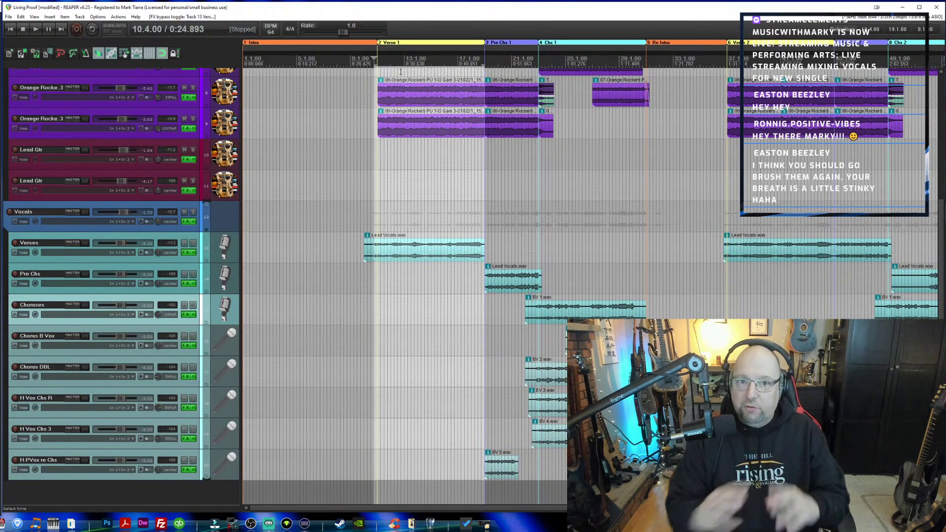
key("space")
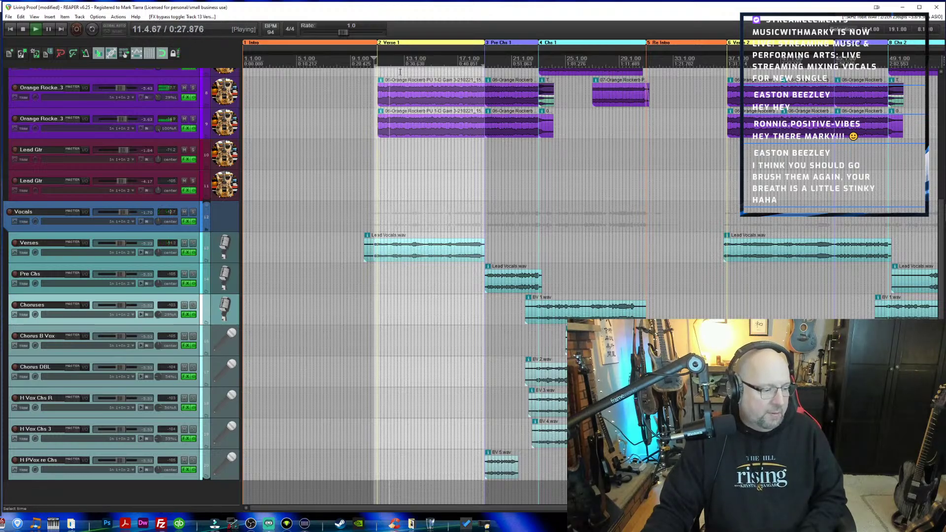
key("space")
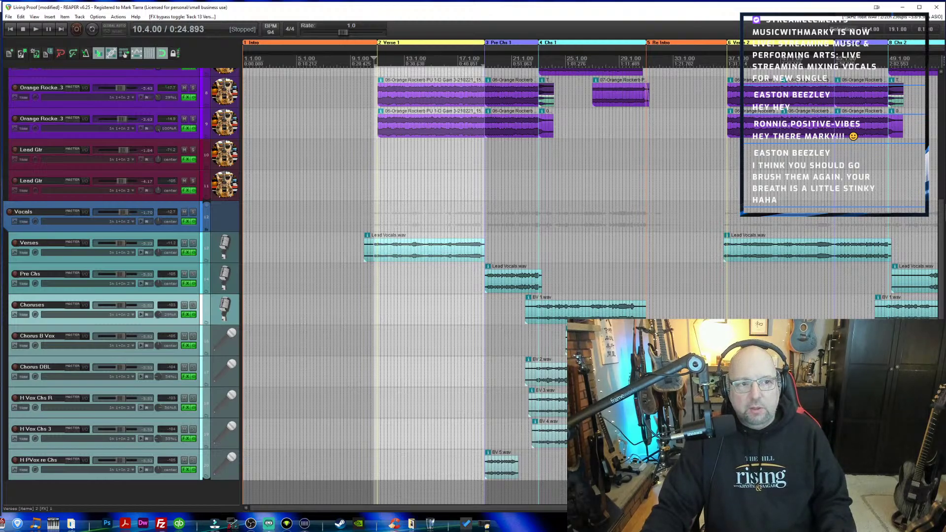
Add the NoiseAsh Vocal Finalizer plug-in to the Verses track and move its window clear of the screen edge.
left_click_drag(0, 193, 217, 166)
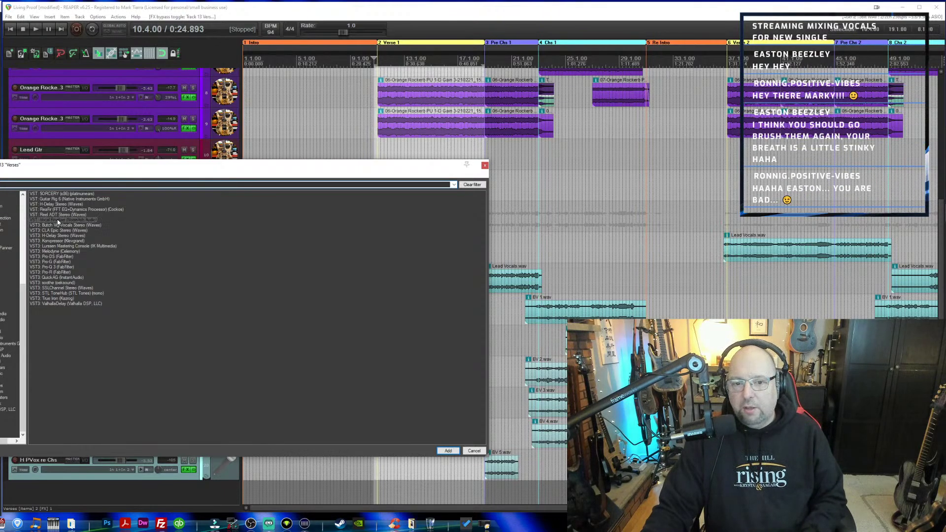
double_click(80, 220)
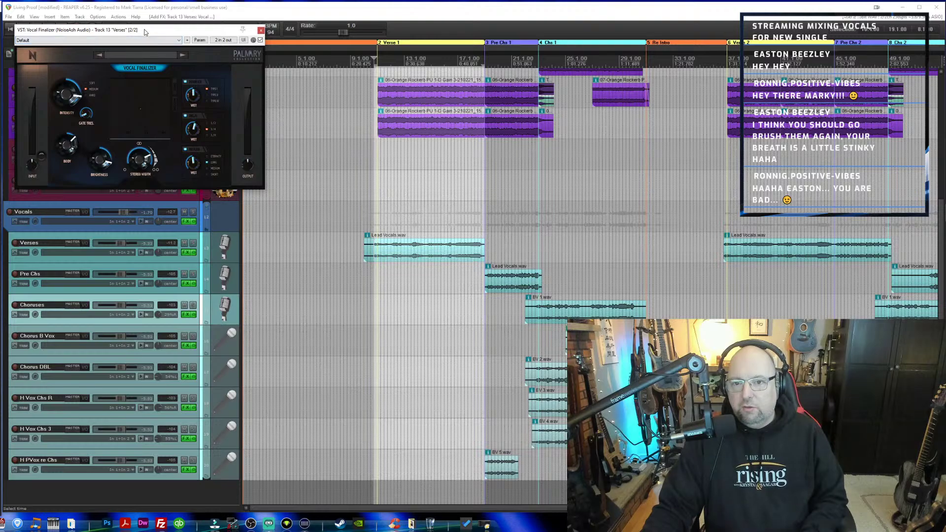
left_click_drag(146, 32, 214, 151)
Load the Gentlemen preset from Vocal Finalizer's Factory Bank, Main Vocals category, and close the preset browser.
left_click(200, 175)
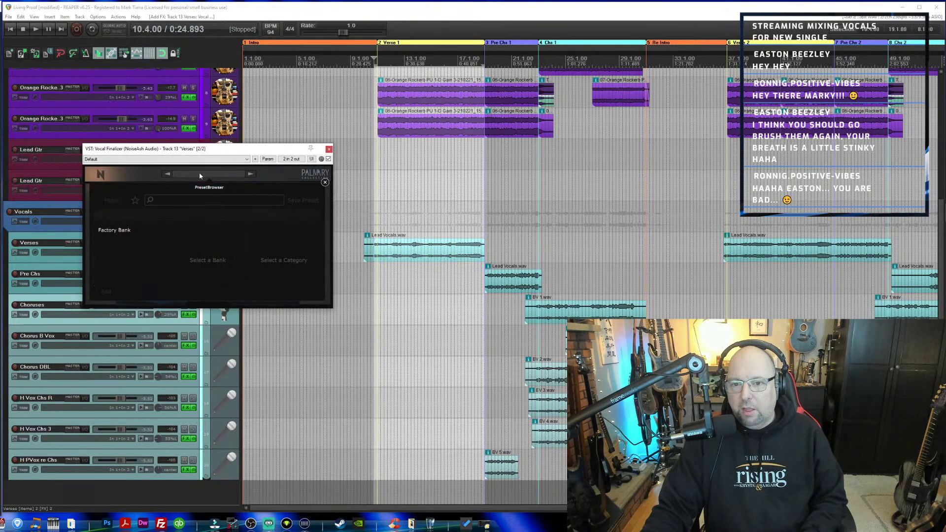
left_click(113, 230)
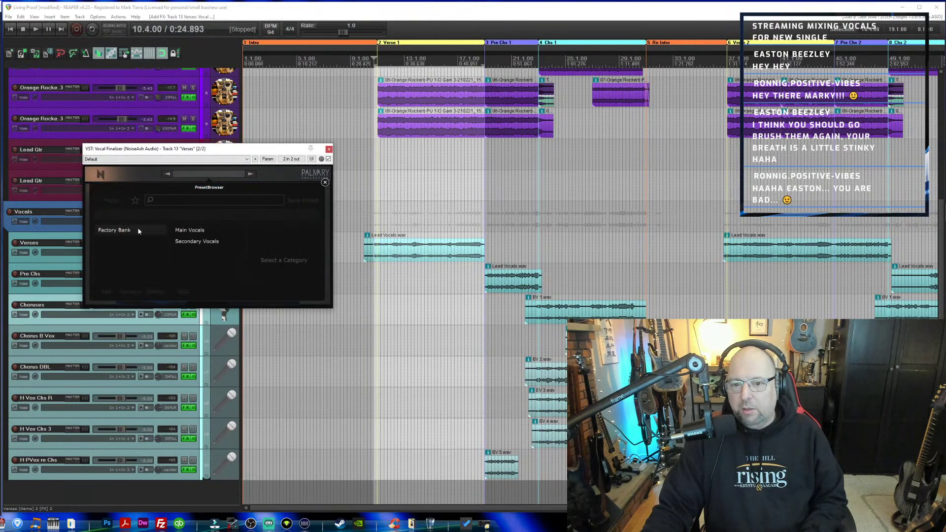
left_click(192, 232)
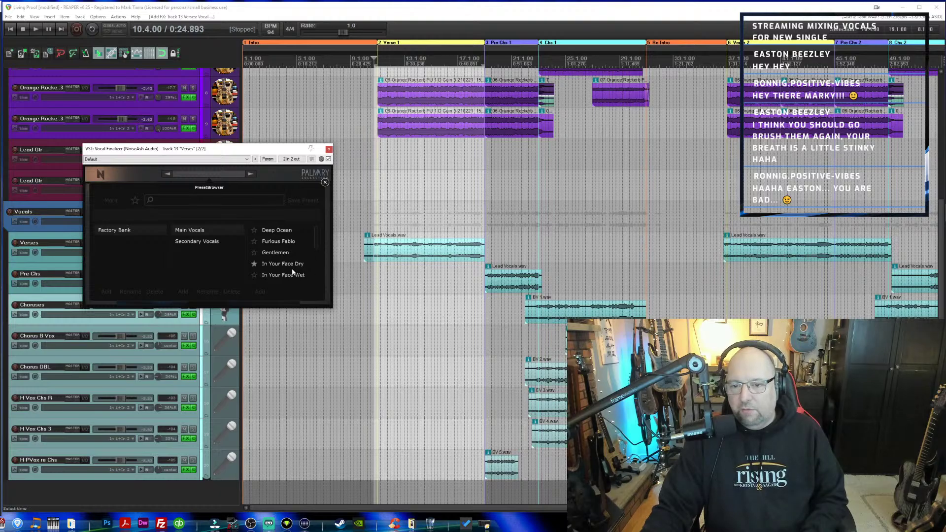
scroll(292, 272, "down", 5)
scroll(283, 280, "up", 2)
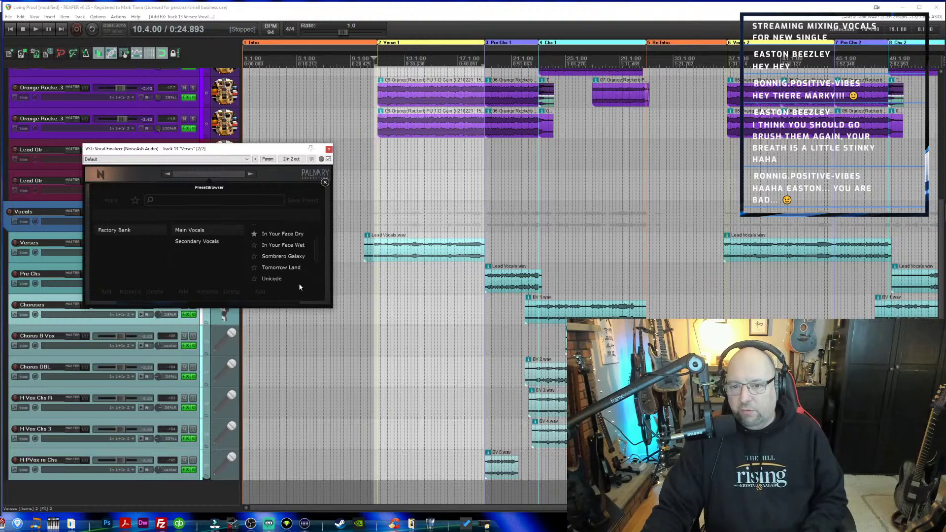
scroll(303, 273, "down", 2)
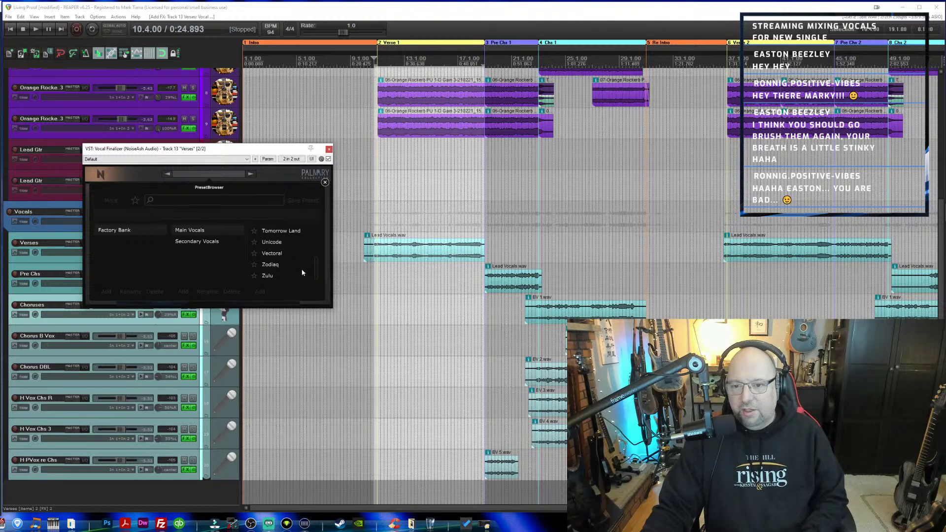
scroll(302, 273, "up", 4)
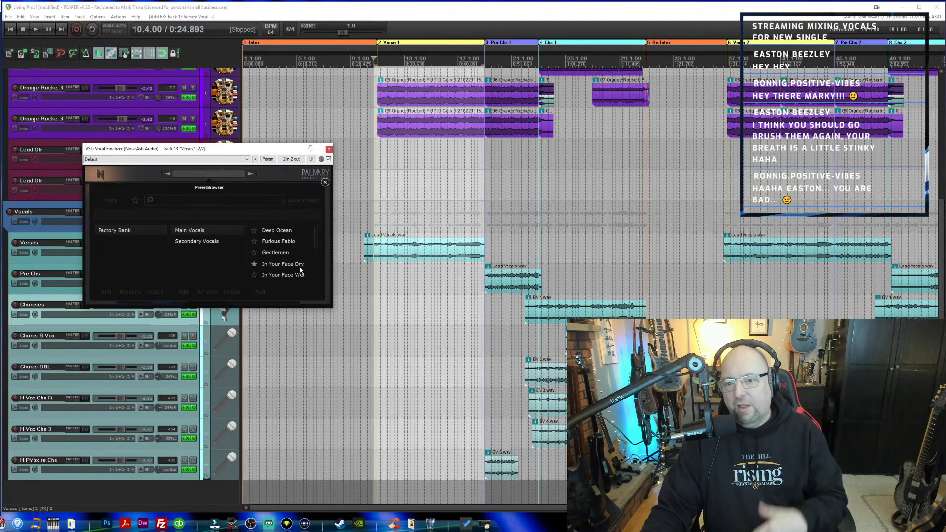
left_click(279, 253)
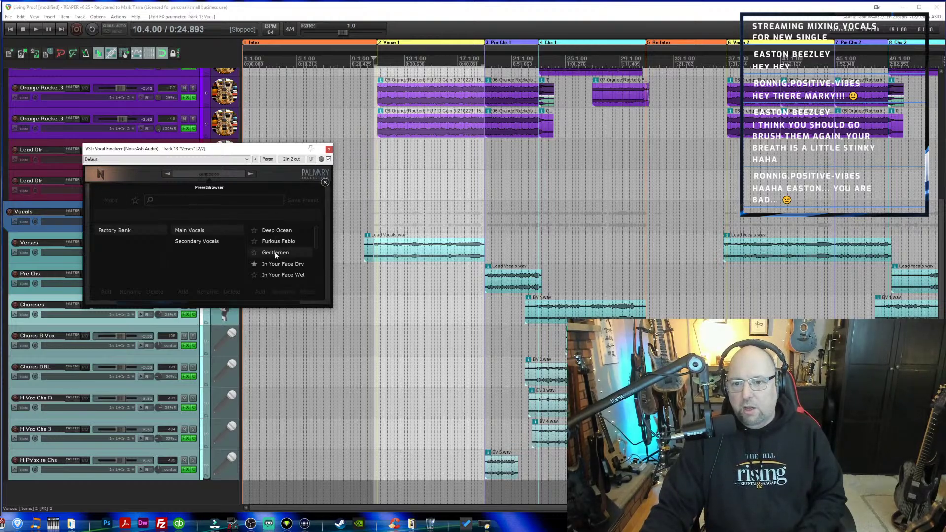
left_click(325, 183)
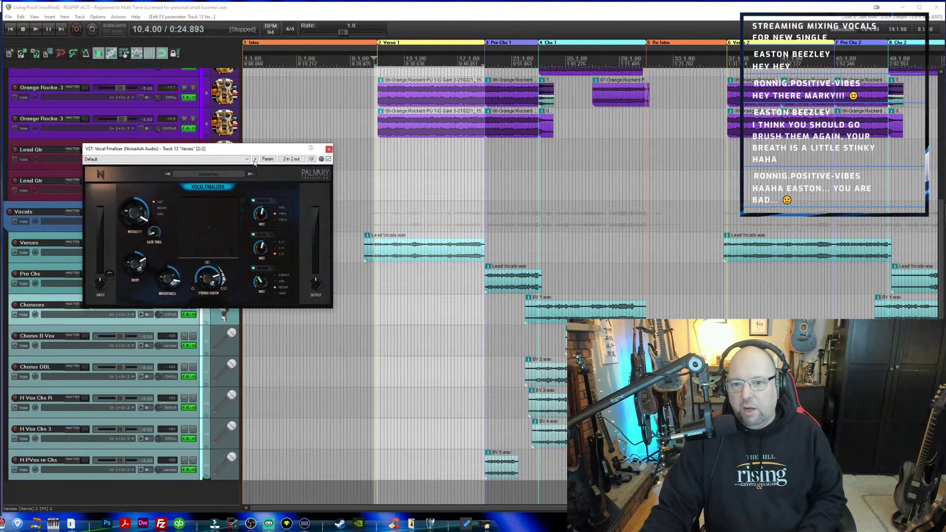
Audition Verse 1 with Vocal Finalizer on the Verses track, keeping the plug-in window clear of the timeline.
left_click_drag(257, 149, 80, 163)
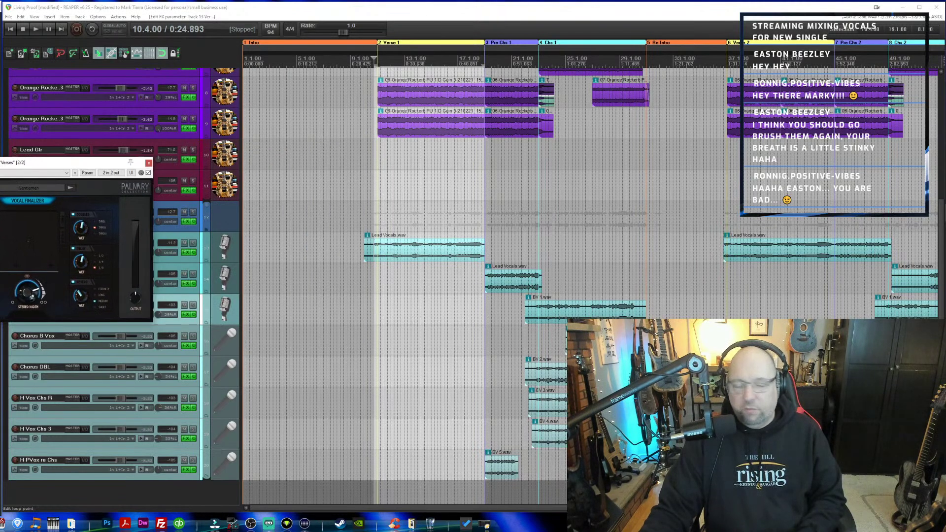
key("space")
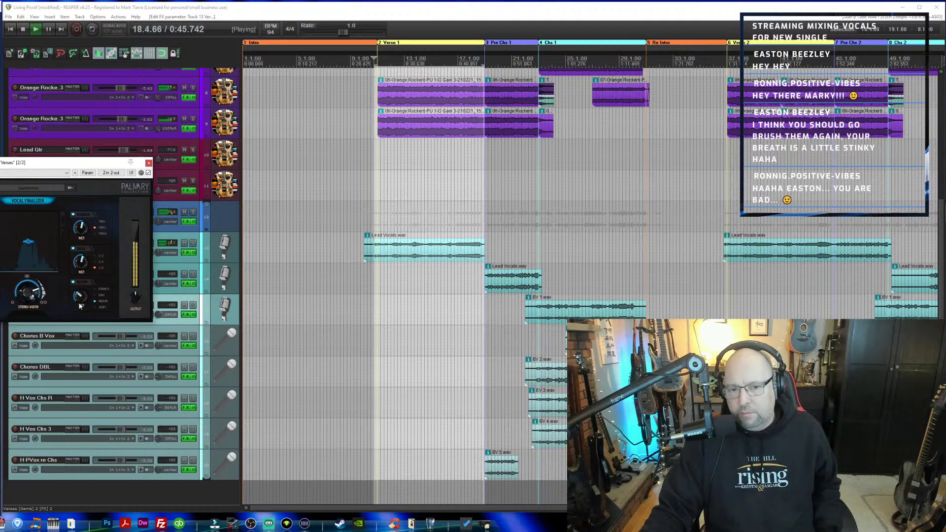
key("space")
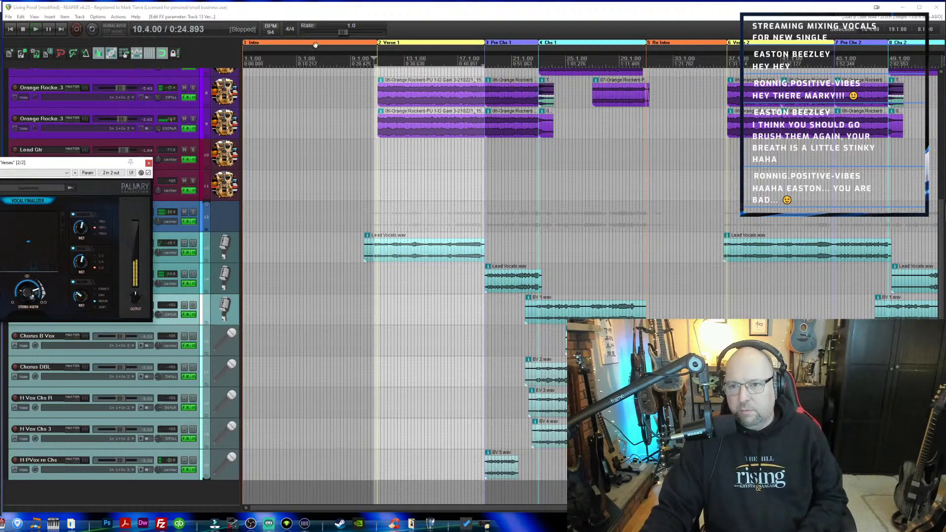
left_click_drag(90, 166, 114, 165)
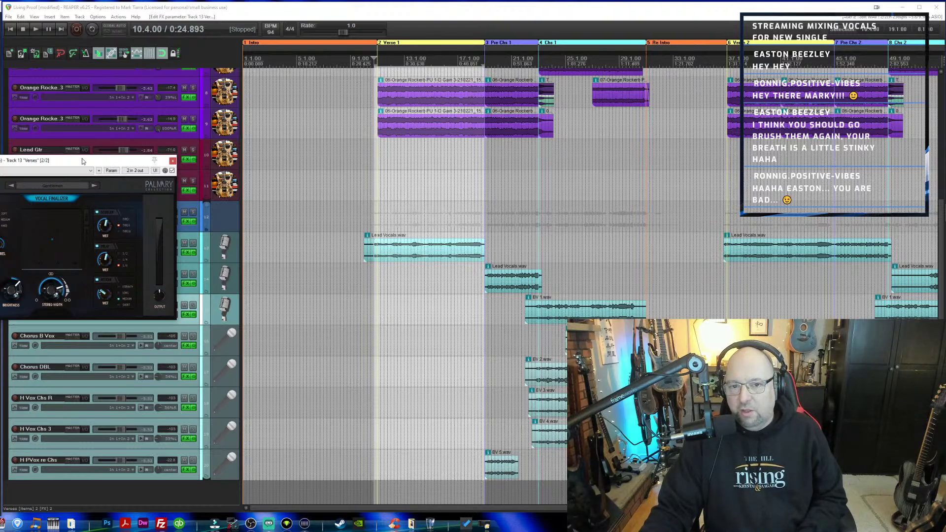
left_click_drag(83, 161, 237, 143)
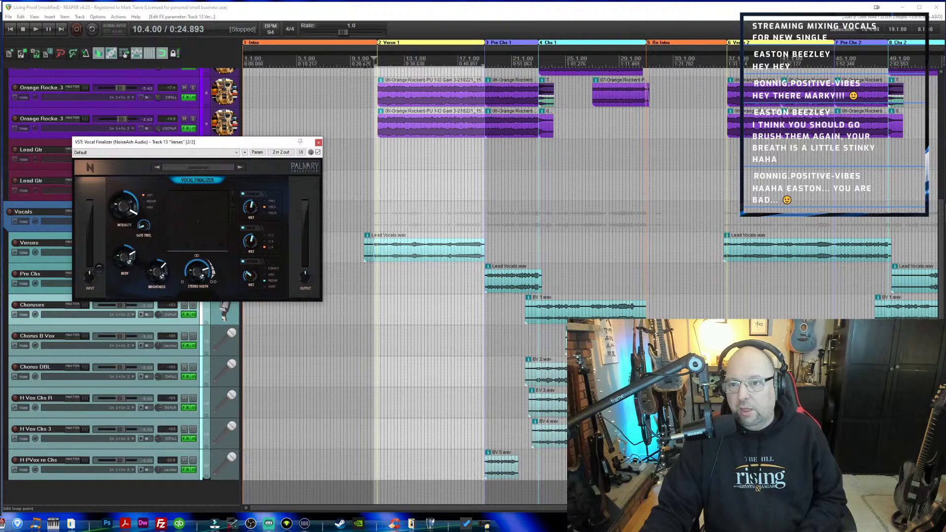
Return the edit cursor to 10.4.00 and open the Korvpressor plug-in on the Vocals folder track.
left_click(375, 64)
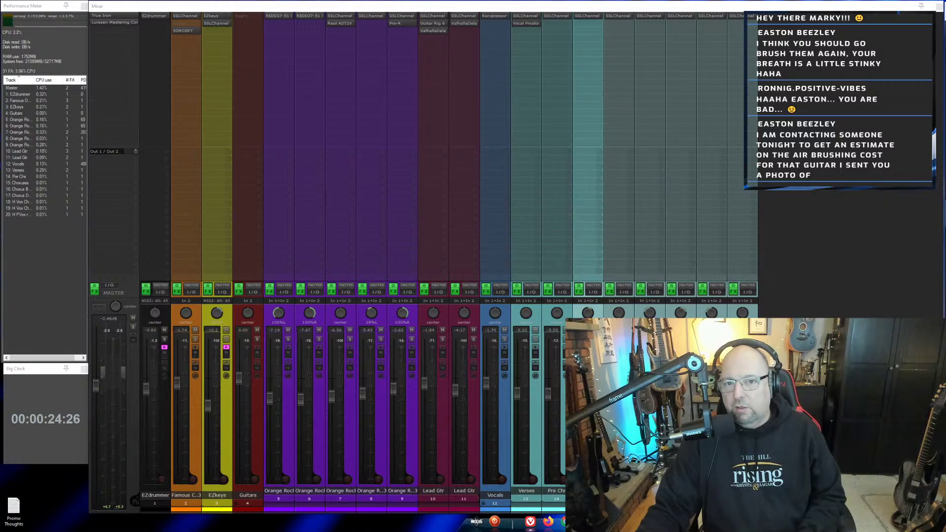
left_click_drag(945, 93, 517, 89)
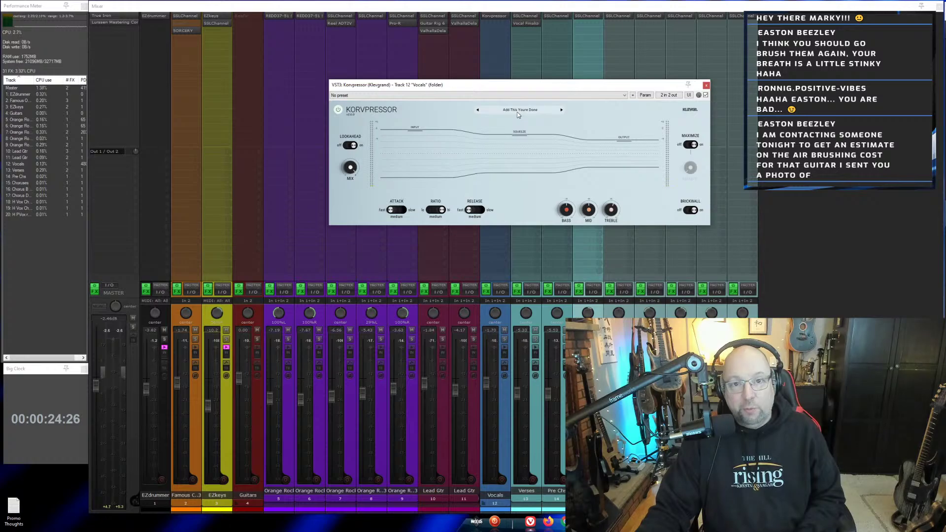
Close Korvpressor and audition Verse 1 while fine-tuning the Body control of Vocal Finalizer on the Verses track, closing the plug-in when done.
left_click(707, 85)
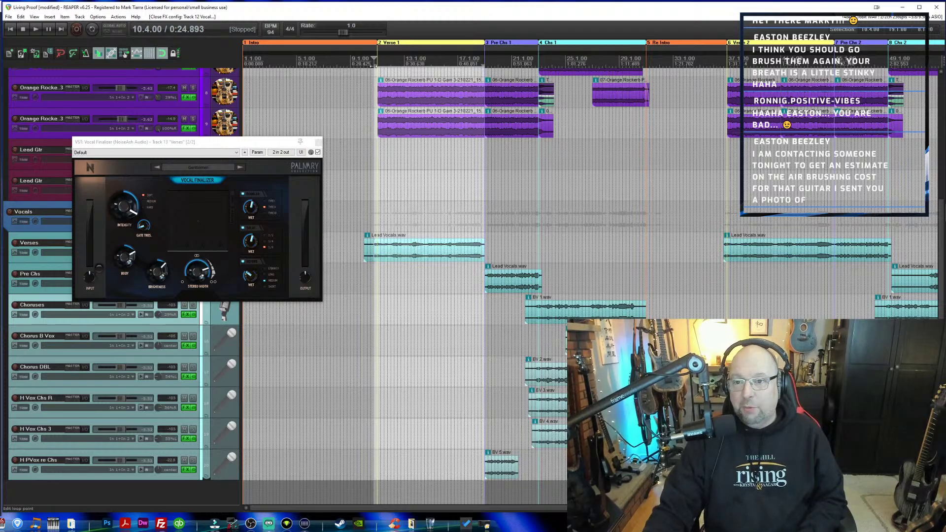
key("space")
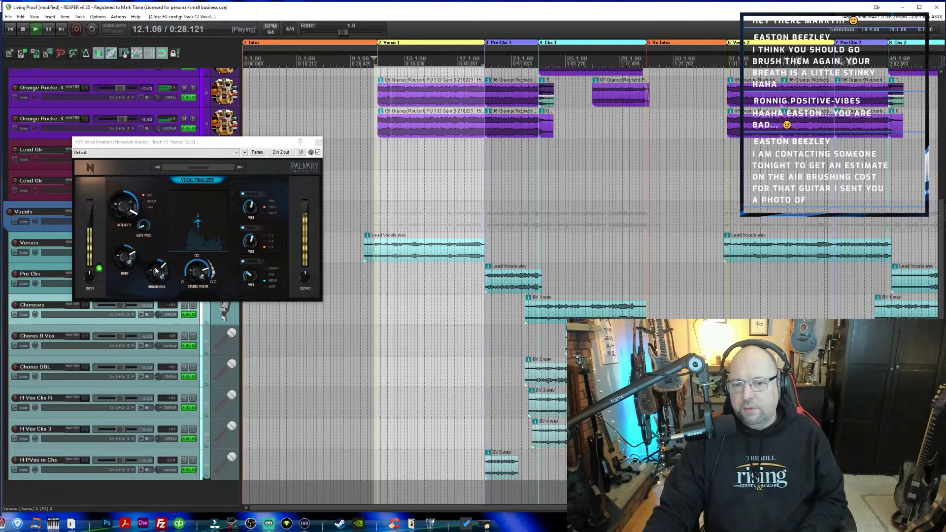
left_click_drag(126, 257, 125, 251)
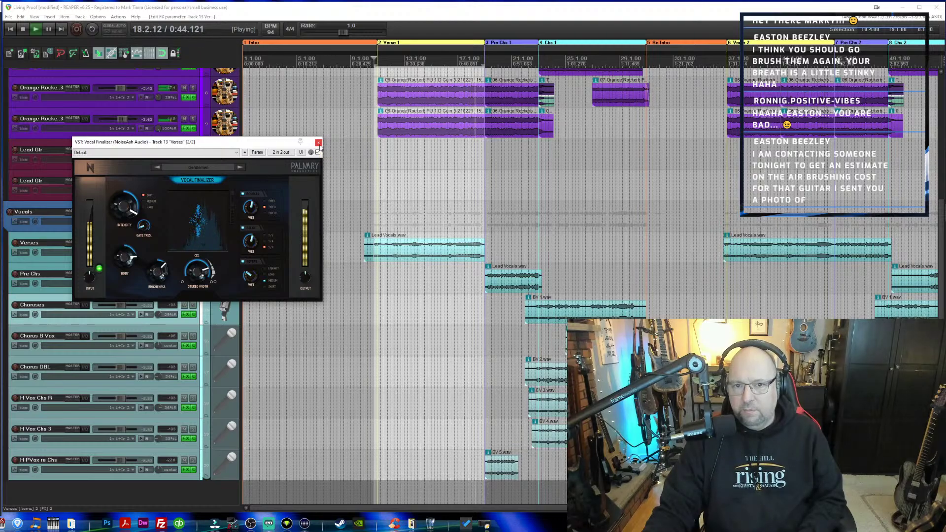
key("space")
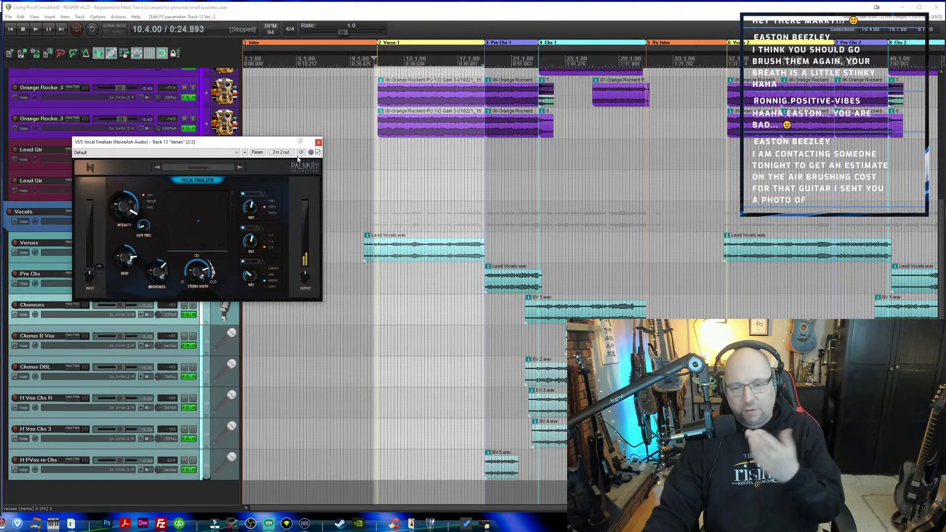
left_click(318, 143)
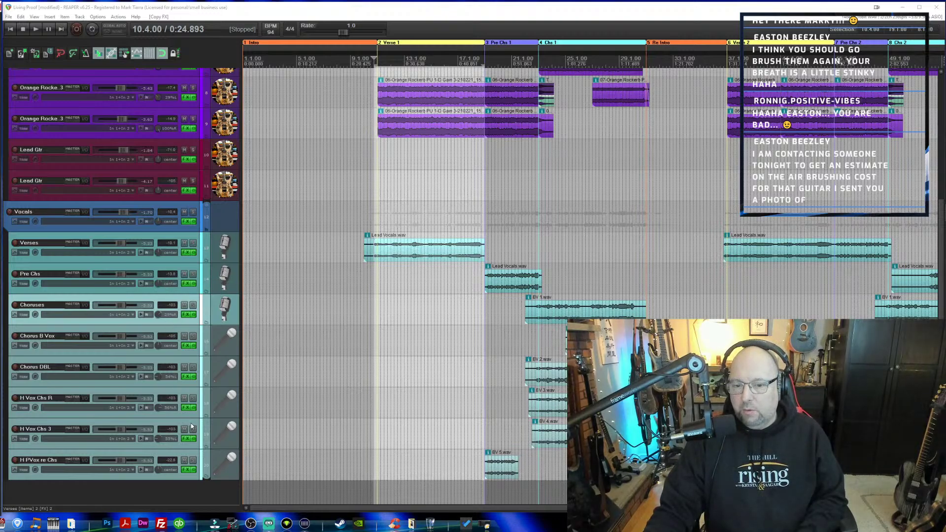
Mute the H PVox re Chs track and audition Pre Chs 1 from 19.1.00.
left_click(186, 461)
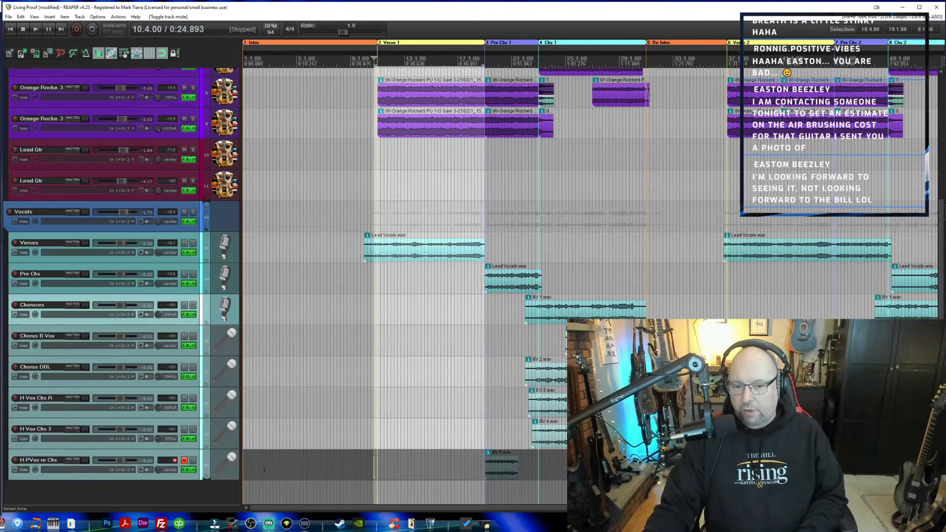
left_click(484, 63)
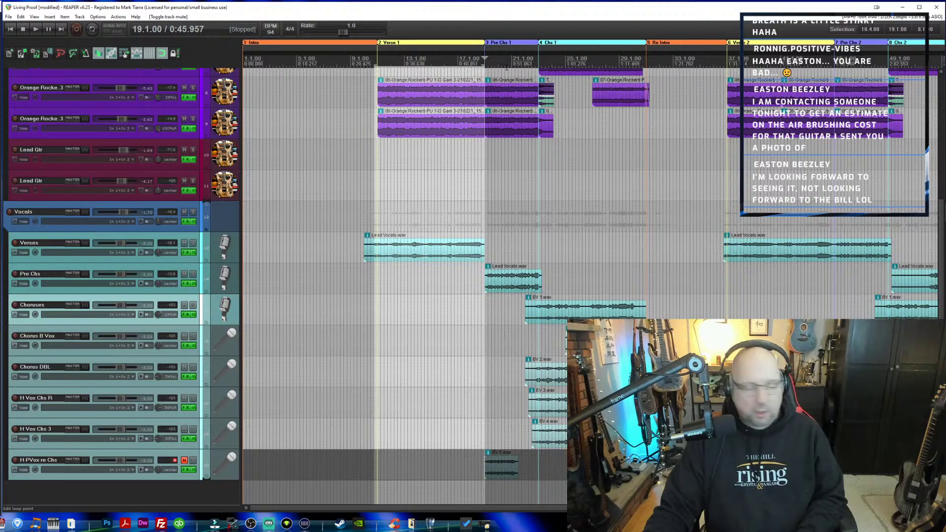
key("space")
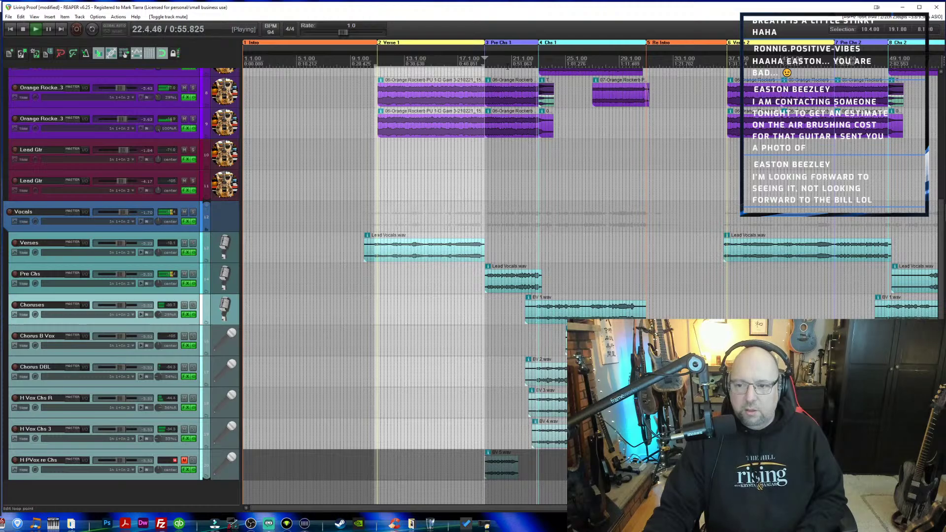
key("space")
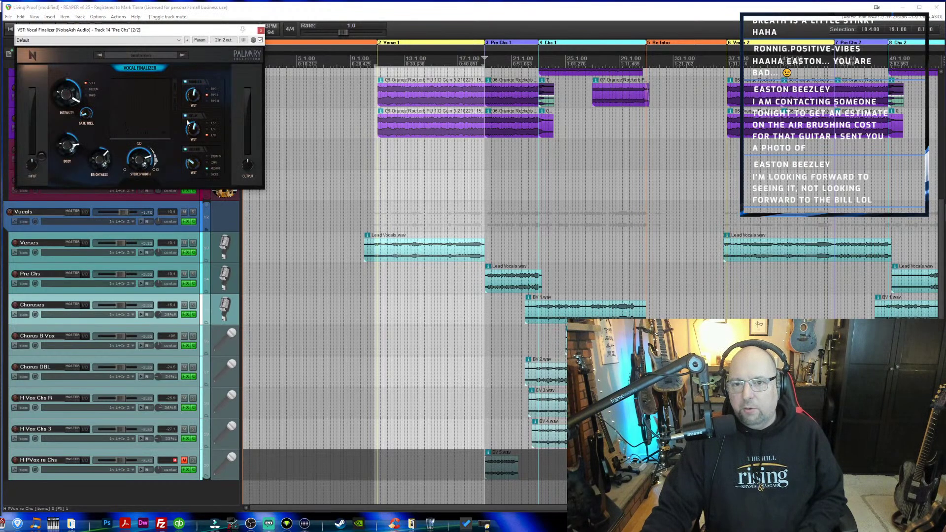
Close Vocal Finalizer and add H-Delay Stereo to the Pre Chs track, using BPM timing with a 1/8 delay.
left_click(261, 31)
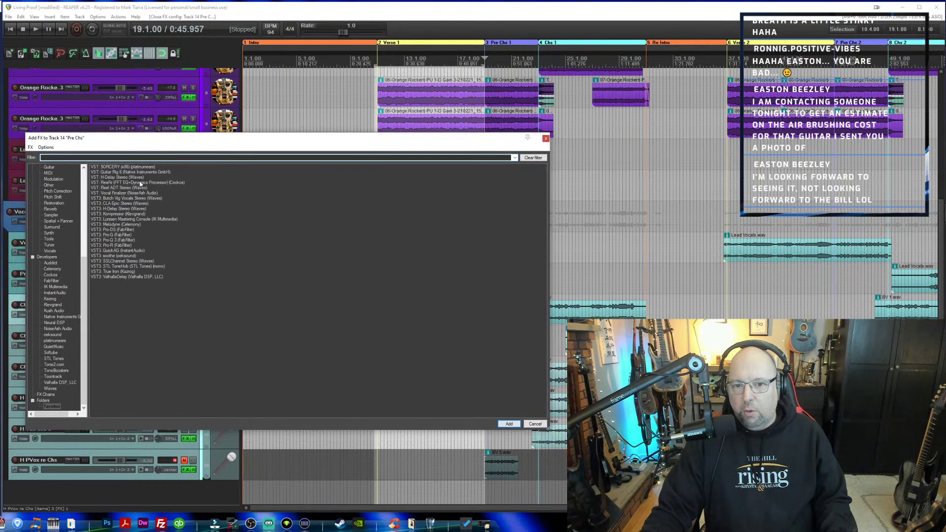
double_click(125, 178)
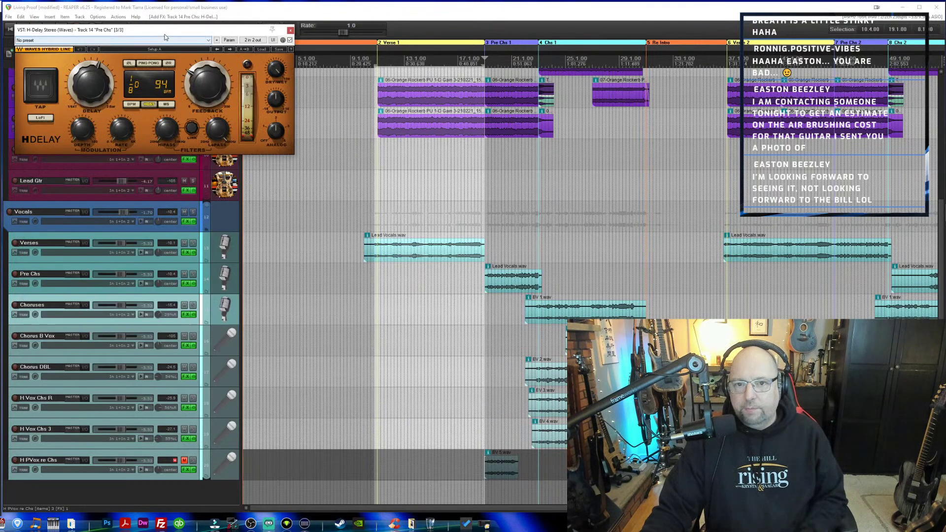
left_click_drag(169, 32, 241, 152)
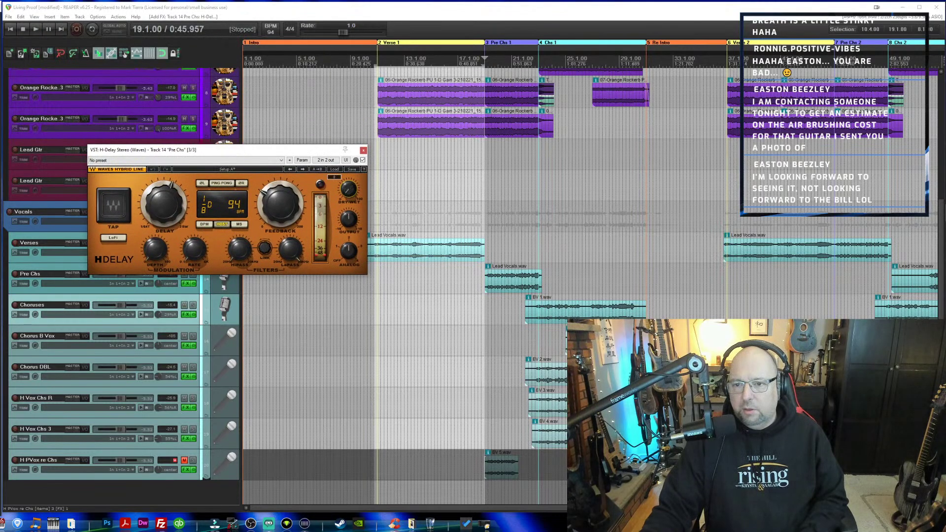
left_click(283, 199)
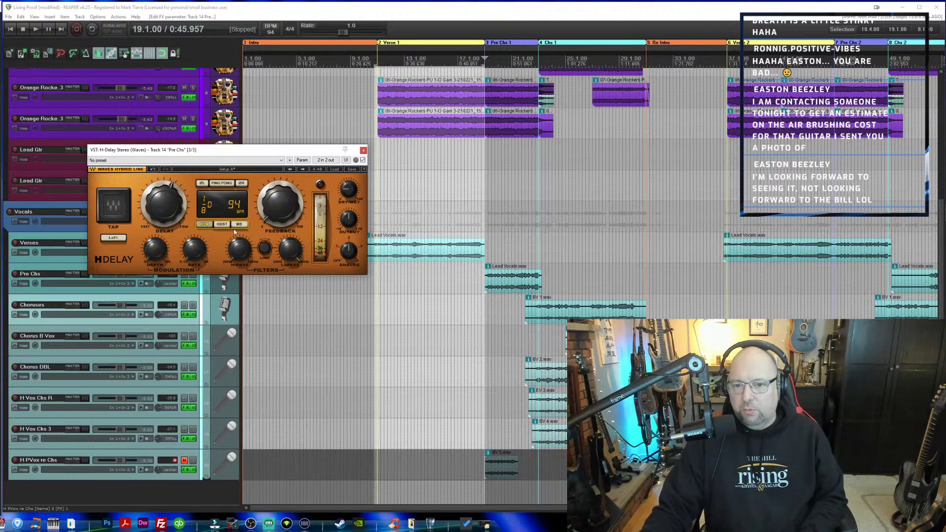
left_click_drag(167, 204, 167, 209)
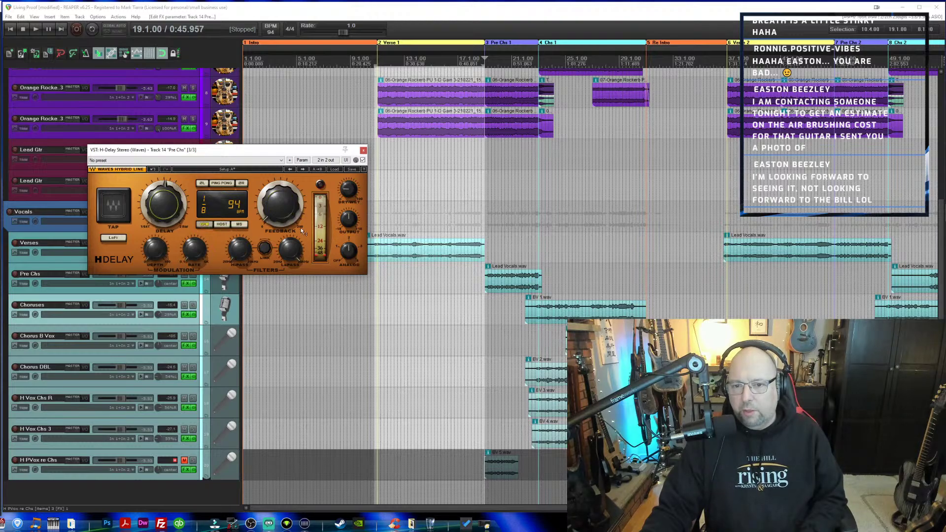
Try the Tape Delay preset from H-Delay's Classics category with a lower Feedback setting.
left_click(334, 169)
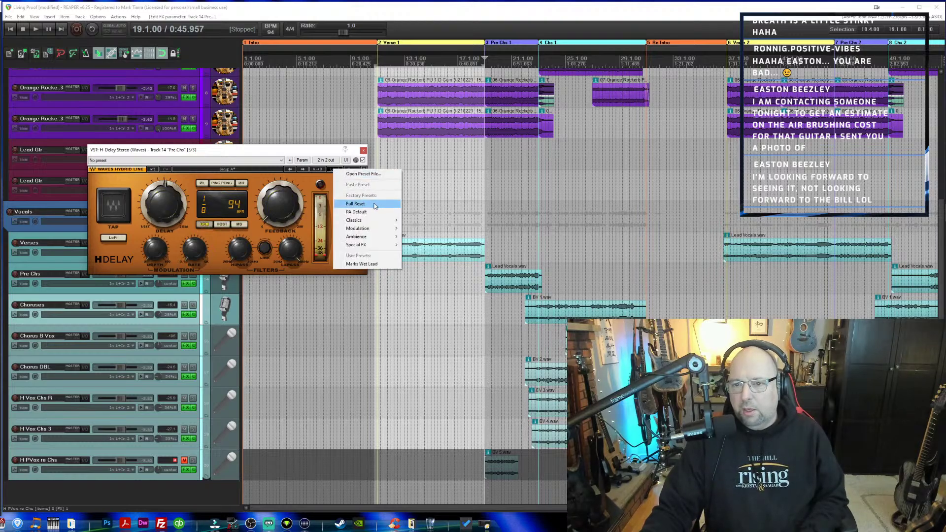
mouse_move(370, 220)
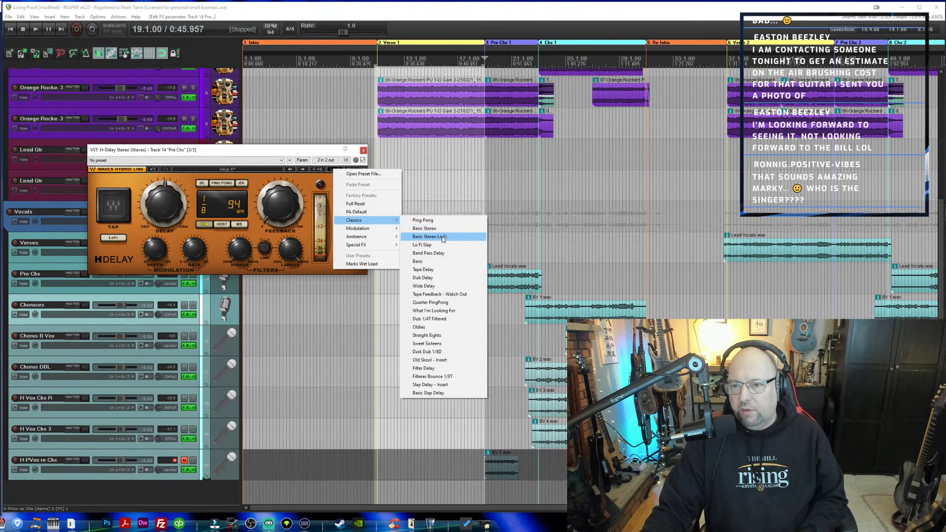
left_click(433, 270)
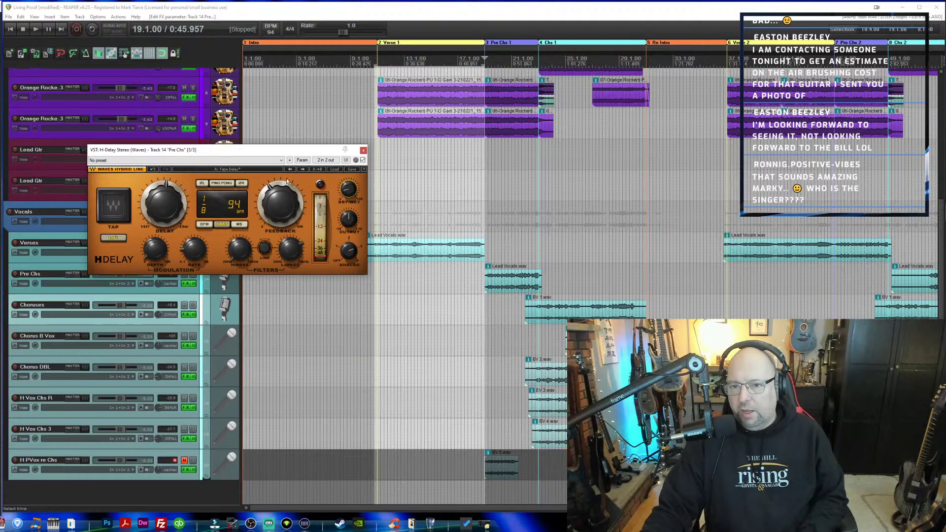
left_click_drag(284, 198, 284, 232)
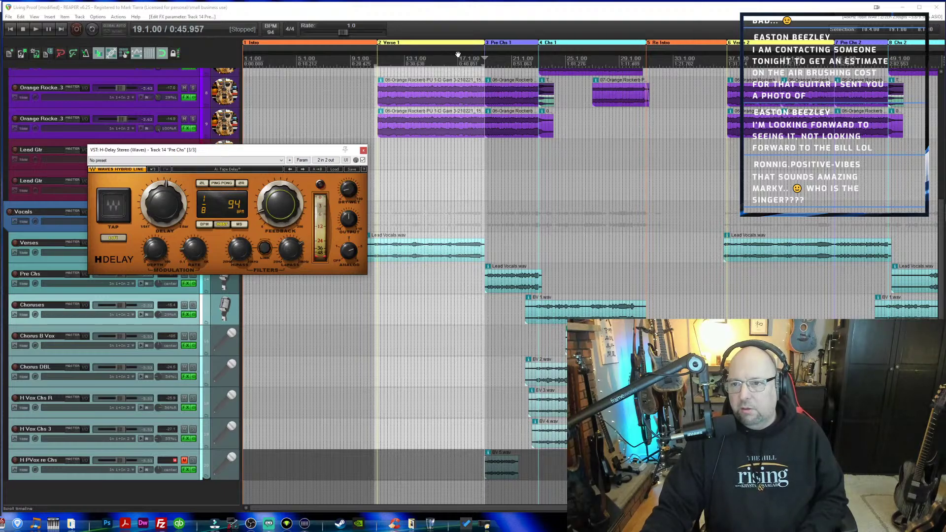
Audition Pre Chs 1 with the tape delay while adjusting Dry/Wet and setting the delay time to a dotted 1/8.
key("space")
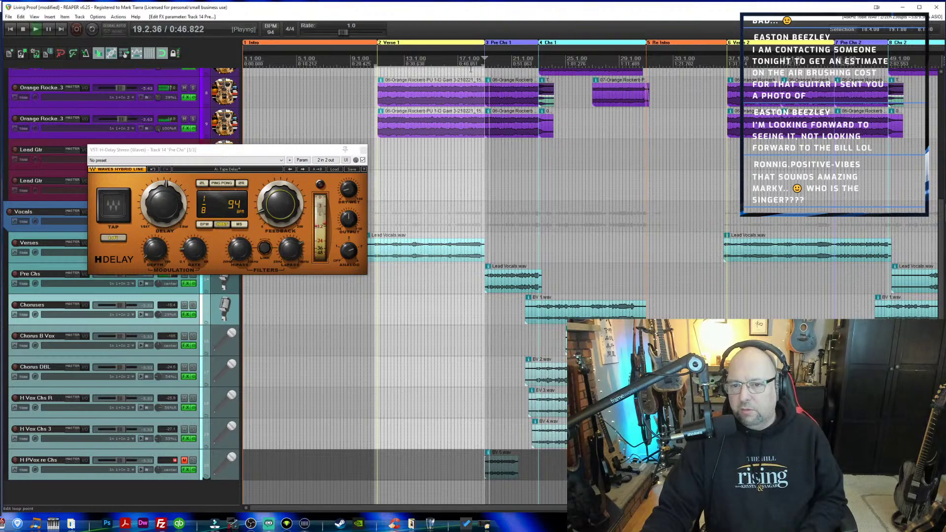
left_click_drag(348, 189, 349, 183)
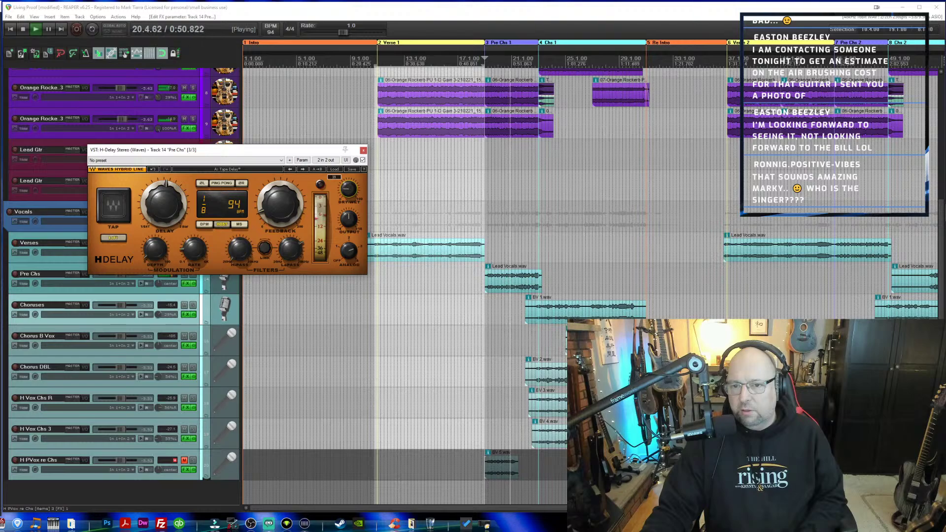
mouse_move(150, 216)
left_mouse_down()
mouse_move(150, 207)
mouse_move(150, 221)
left_mouse_up()
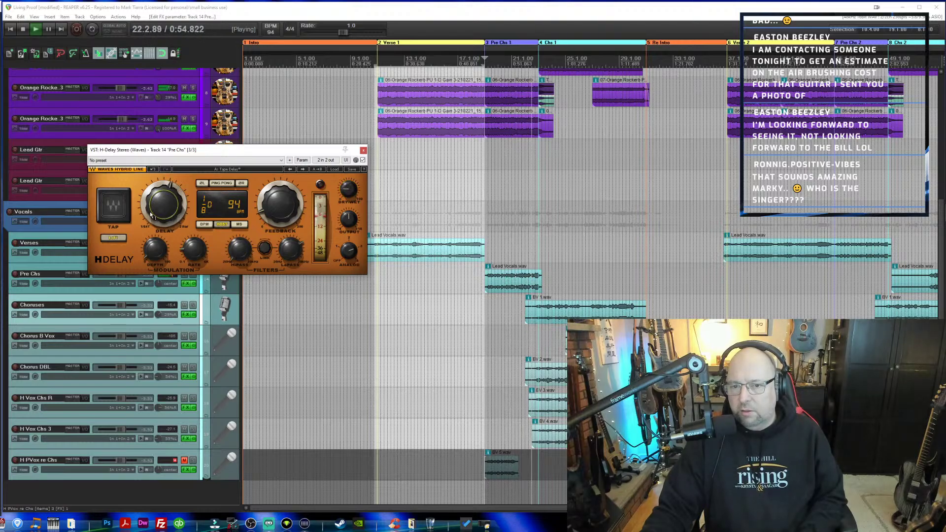
key("space")
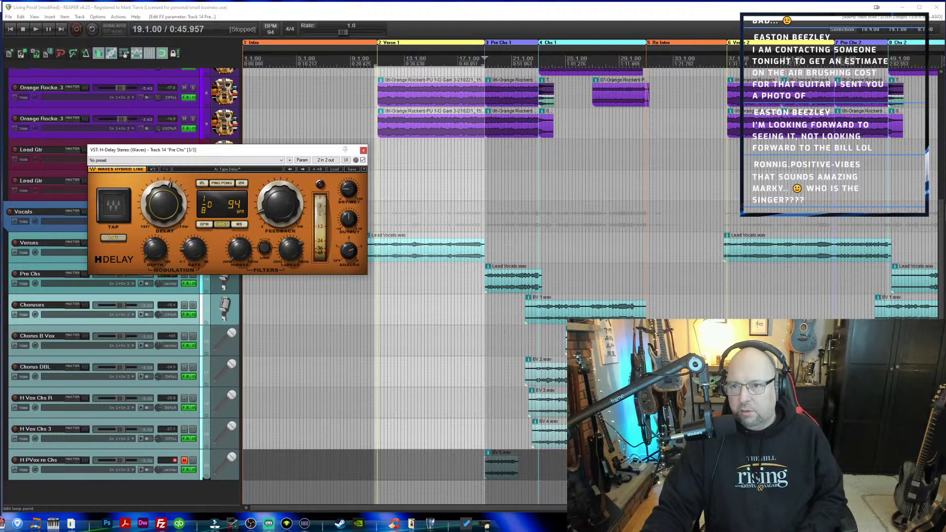
key("space")
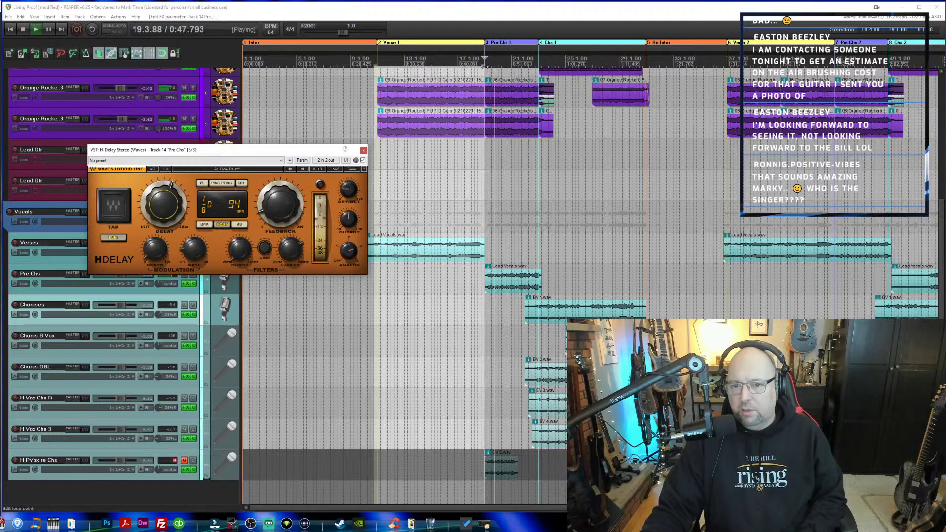
key("space")
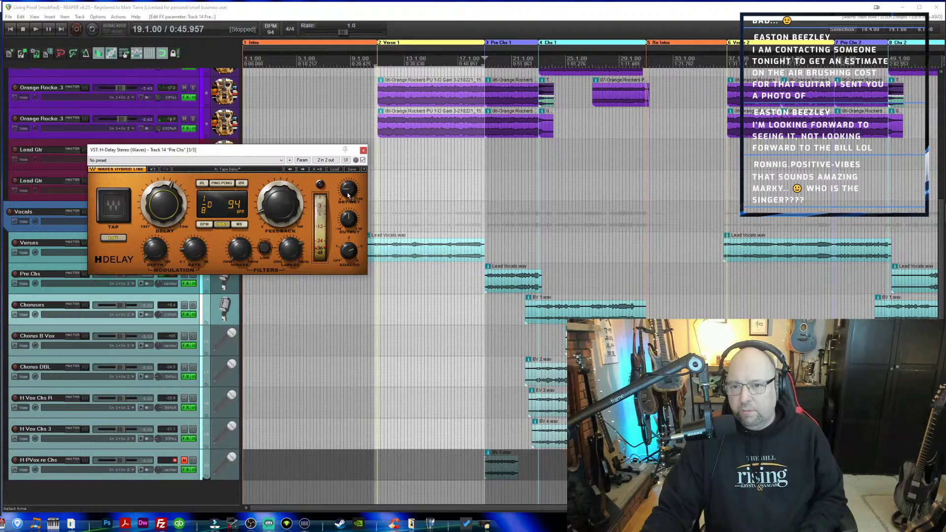
Readjust the tape delay's Dry/Wet mix and audition Pre Chs 1 again from 19.1.00.
left_click_drag(348, 195, 348, 200)
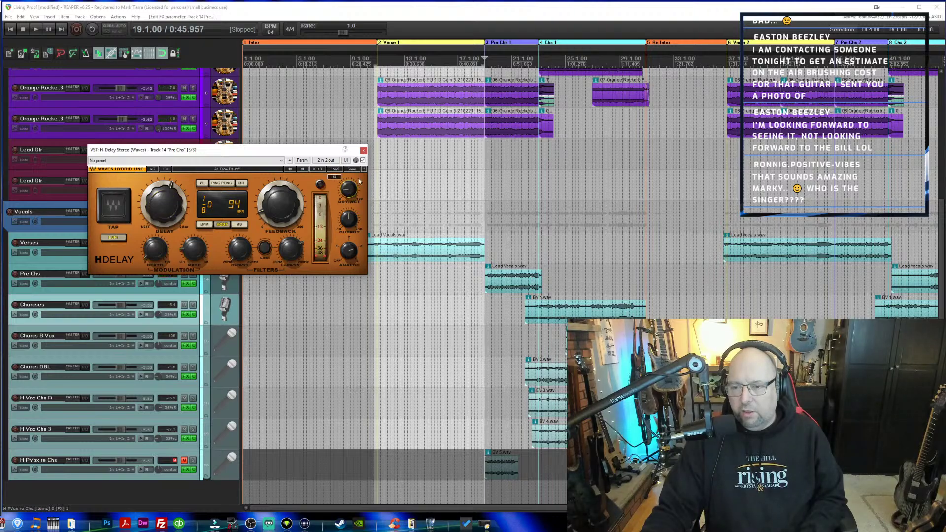
key("space")
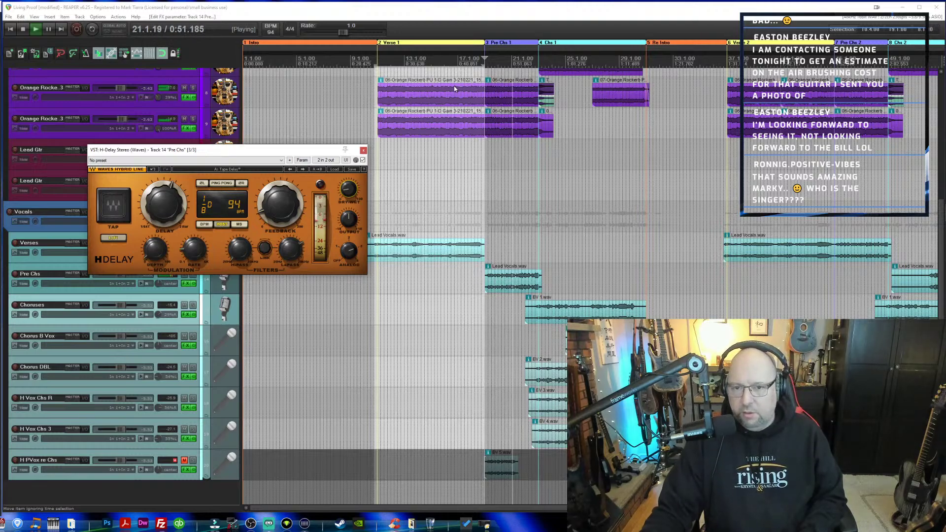
key("space")
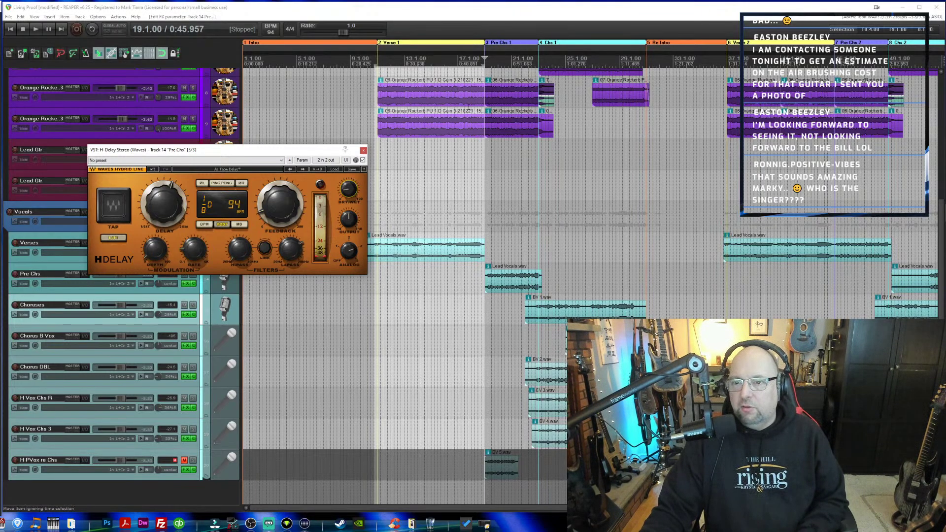
key("space")
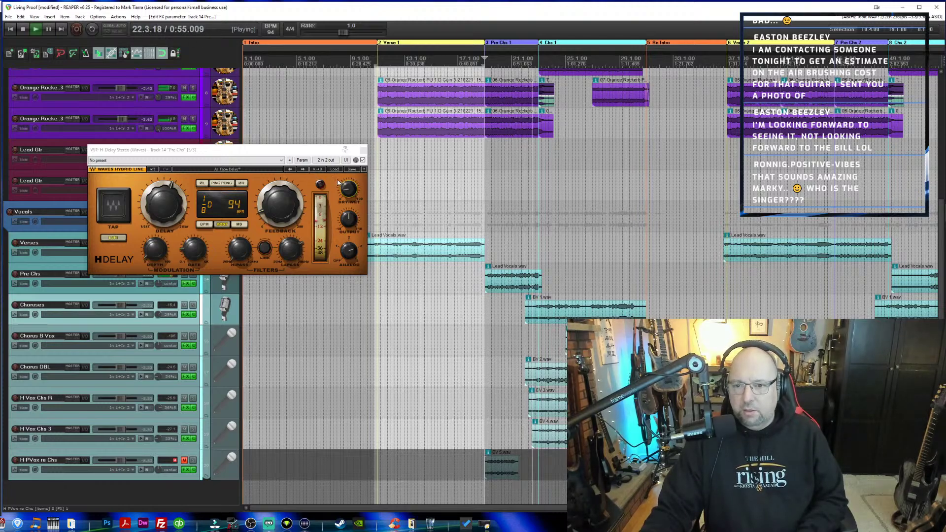
key("space")
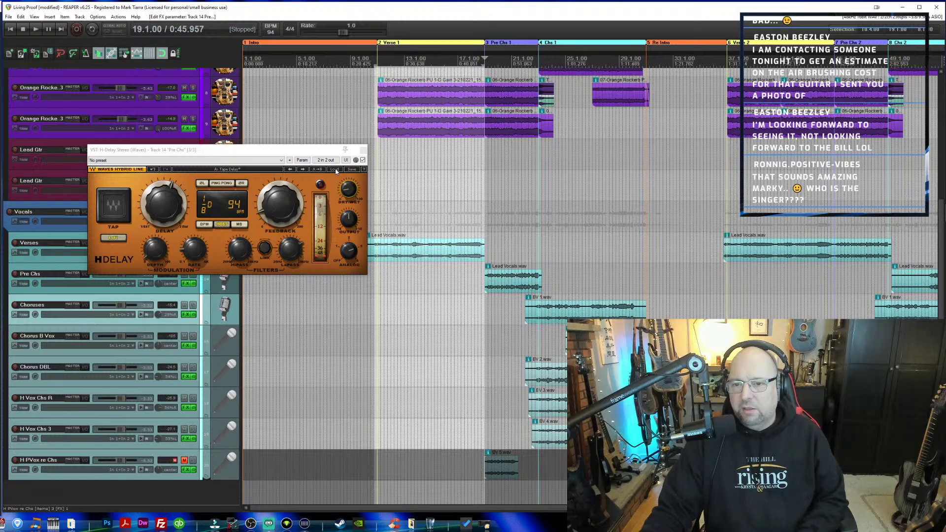
Load the Old Skool - Insert preset from H-Delay's Classics category, reduce its Feedback and switch the timing to BPM.
left_click(335, 170)
mouse_move(355, 223)
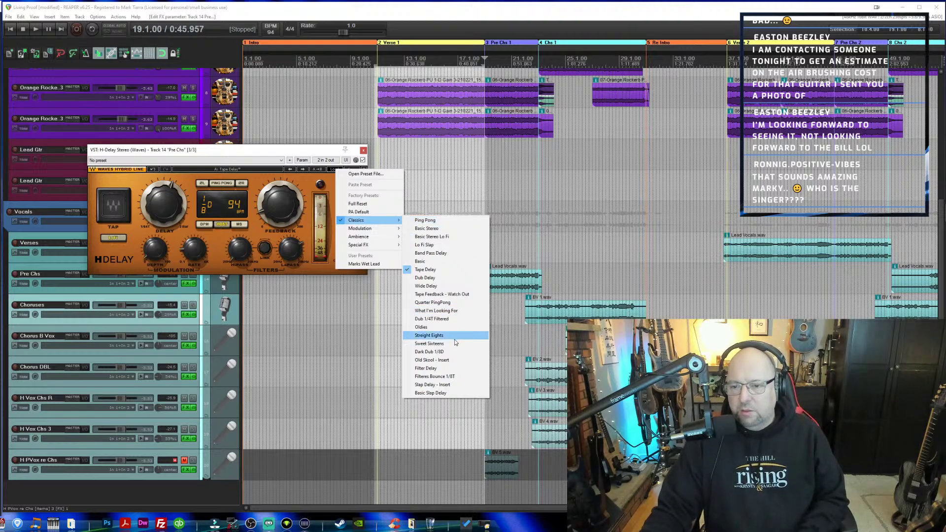
left_click(432, 359)
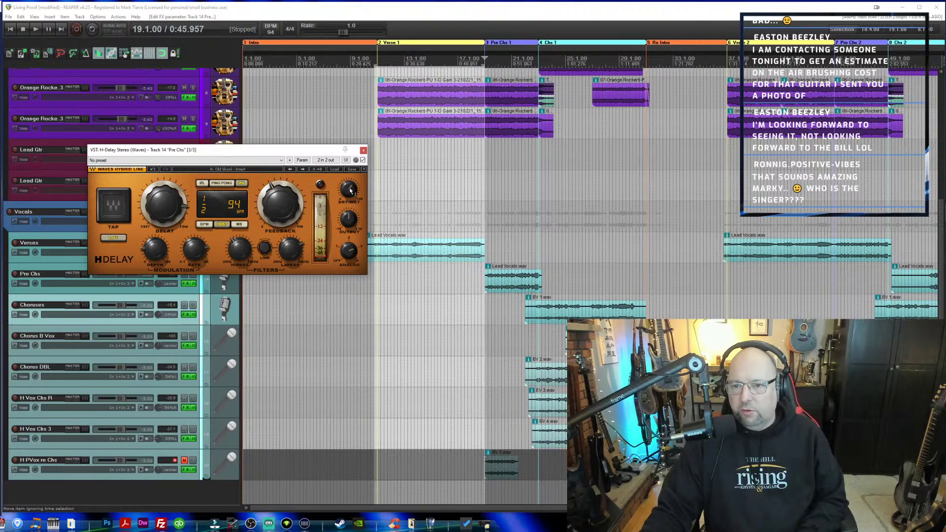
left_click_drag(291, 203, 266, 205)
left_click(204, 225)
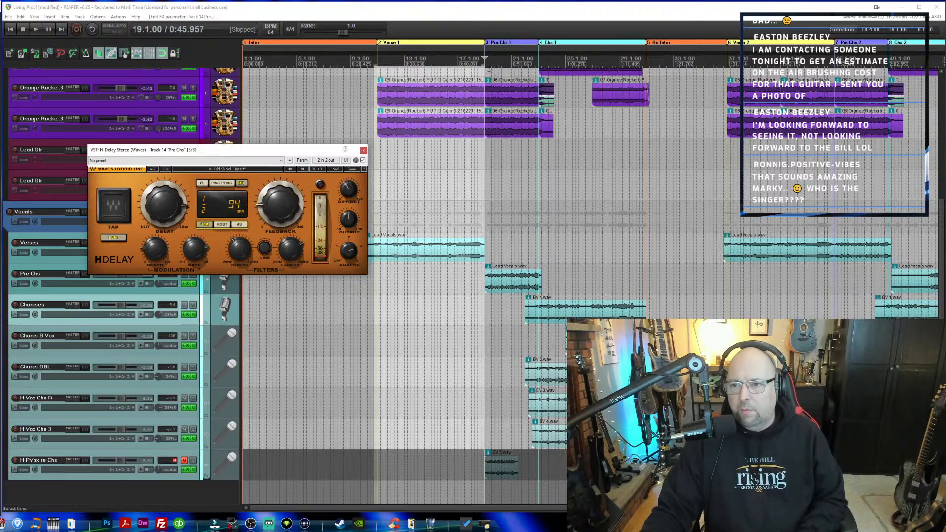
Audition Pre Chs 1 with the Old Skool delay and set its delay time to 1/8.
key("space")
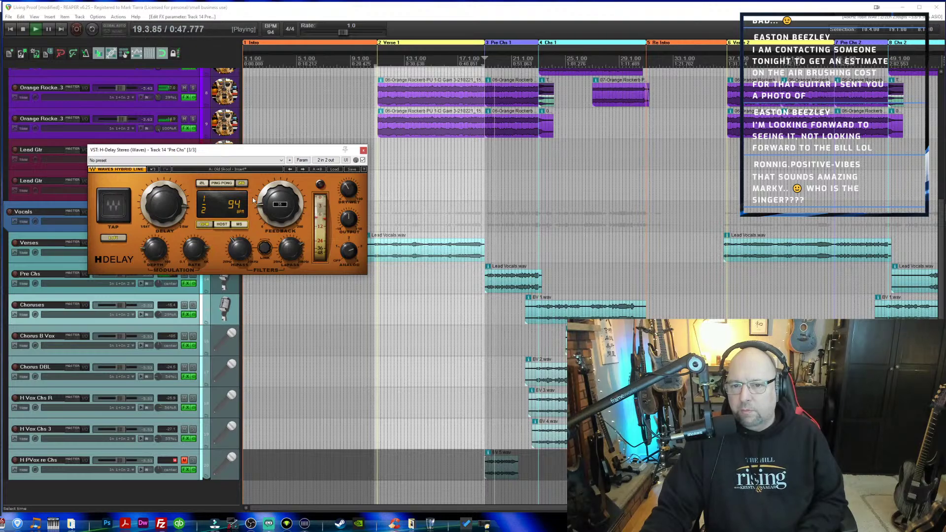
key("space")
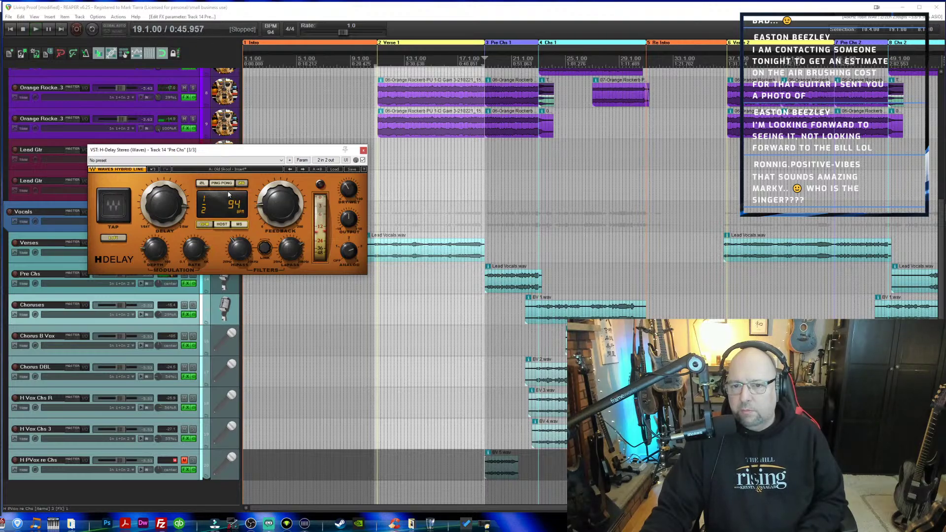
left_click_drag(165, 204, 165, 229)
key("space")
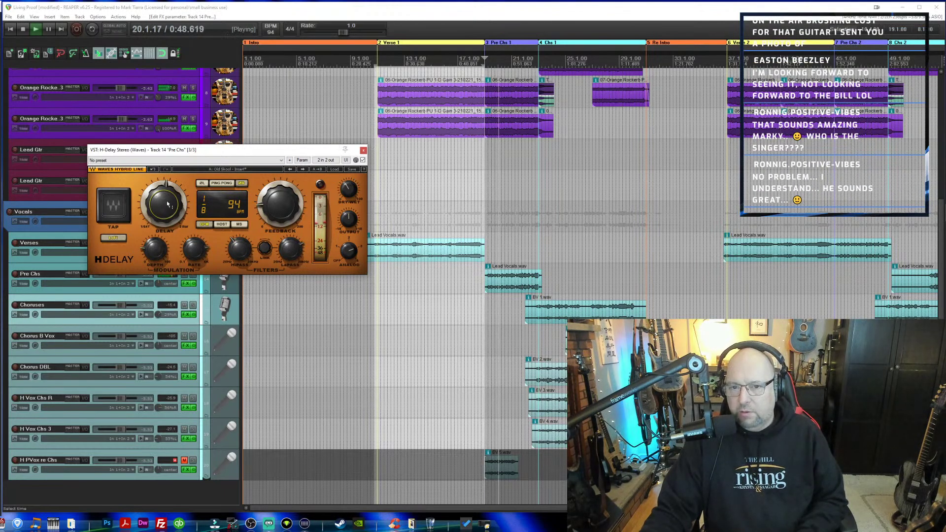
Set H-Delay's delay time to a dotted 1/8, audition Pre Chs 1 from 19.1.00 and close the plug-in.
left_click_drag(169, 203, 169, 200)
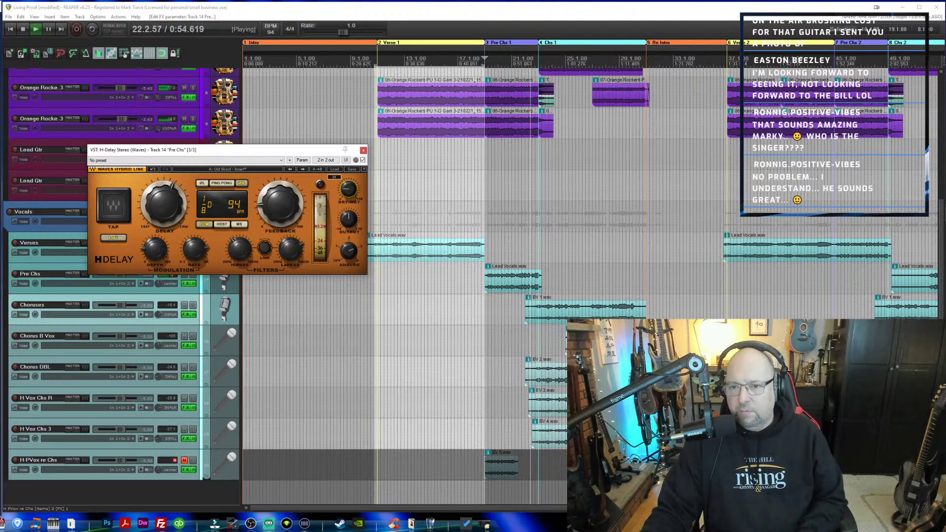
key("space")
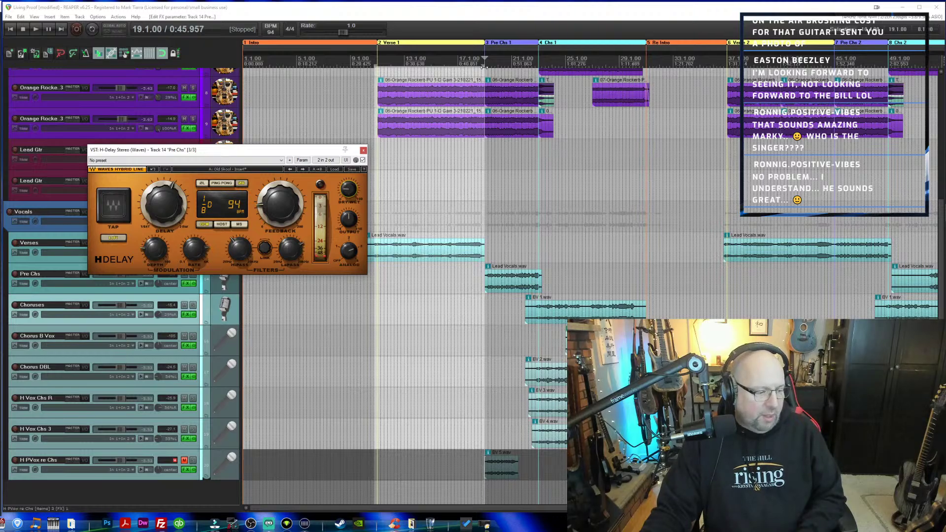
key("space")
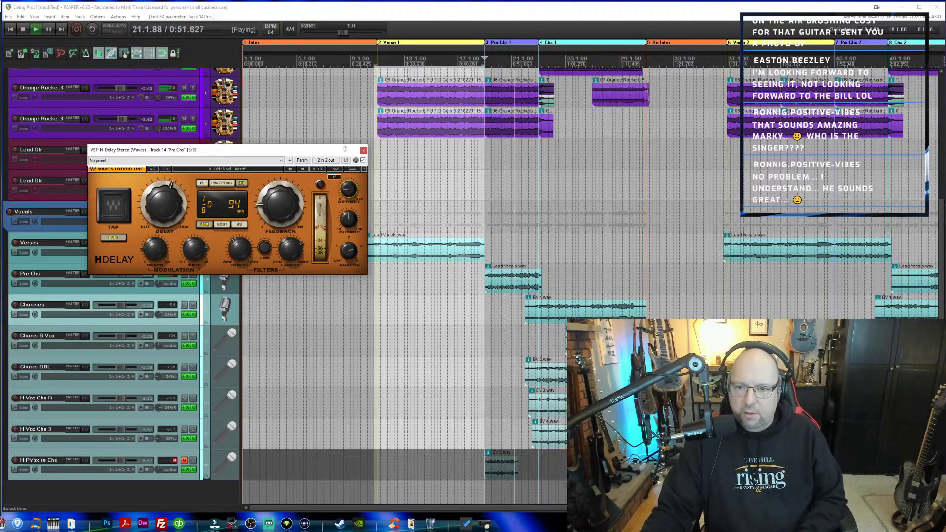
key("space")
left_click(364, 149)
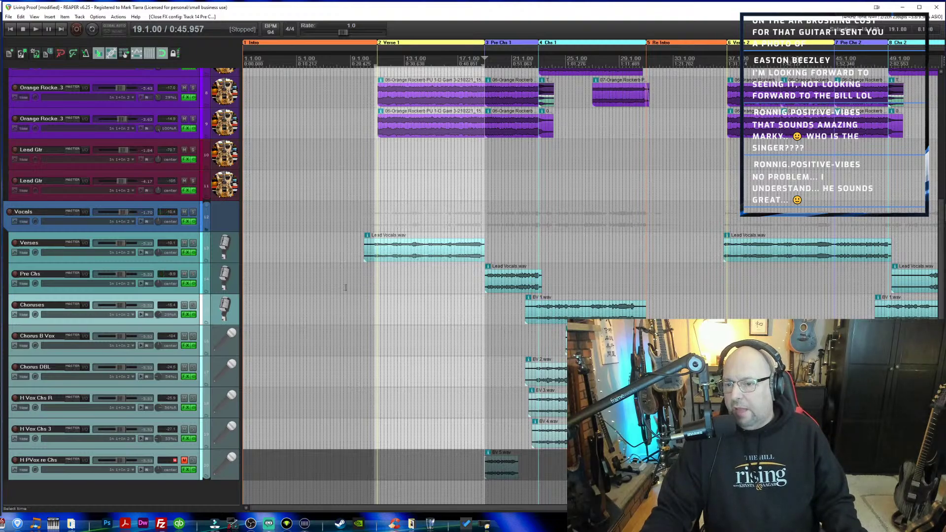
Unmute the H PVox re Chs track and check the settings of its SSLChannel plug-in.
left_click(185, 461)
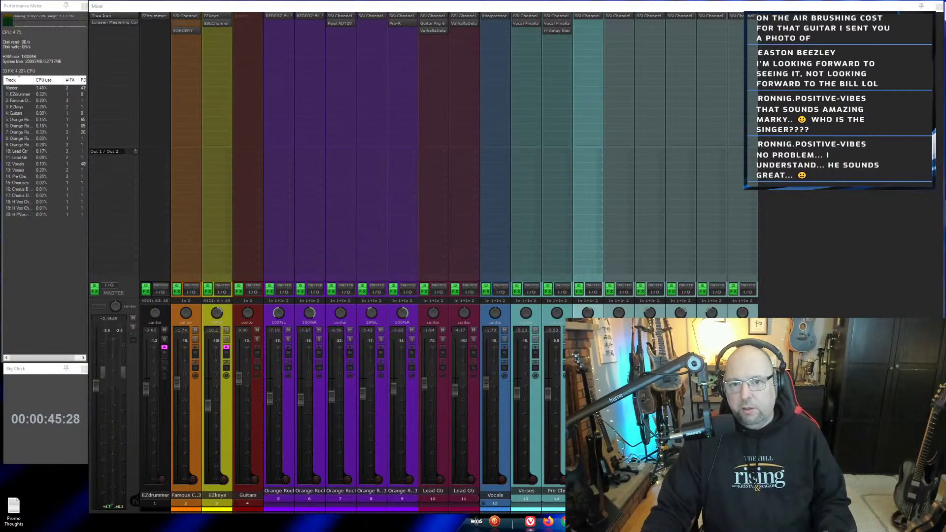
left_click(745, 15)
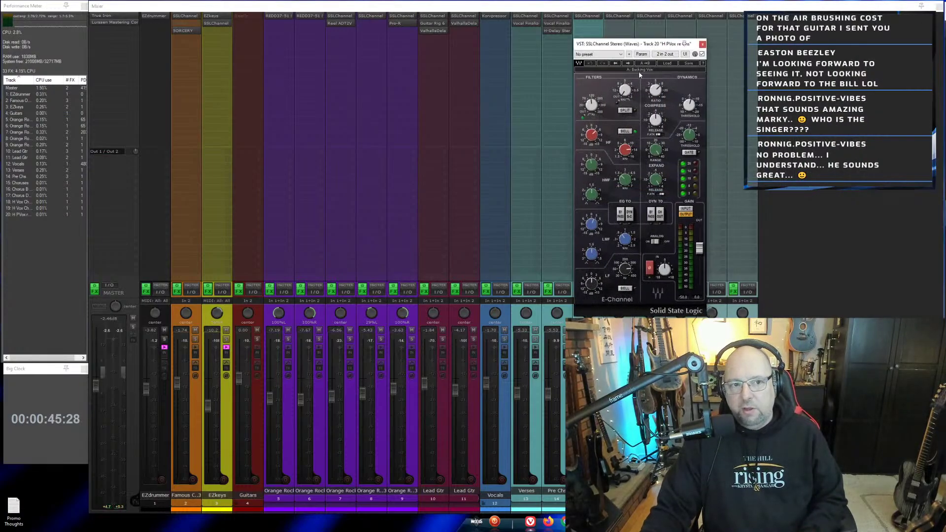
left_click(703, 45)
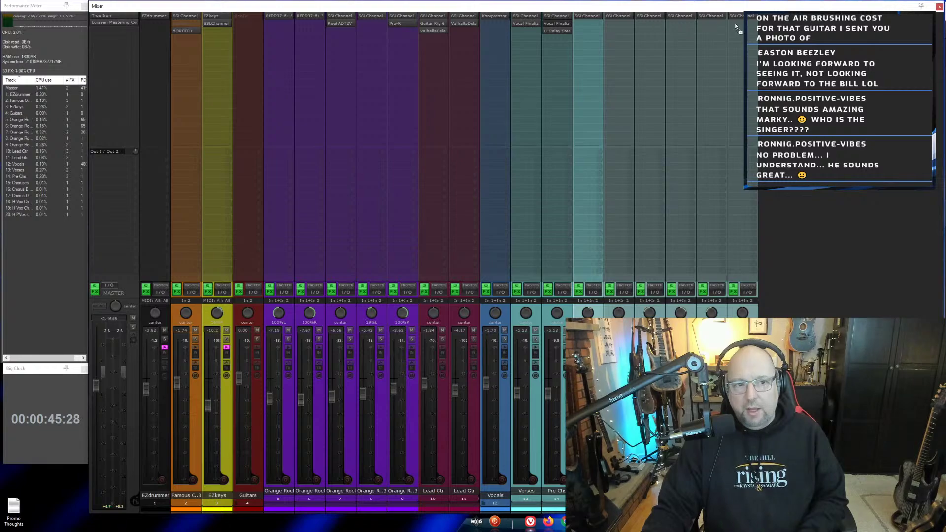
Copy the Vocal Finalizer plug-in onto H PVox re Chs and adjust it while auditioning Pre Chs 1 from 19.1.00.
left_click_drag(737, 25, 738, 25)
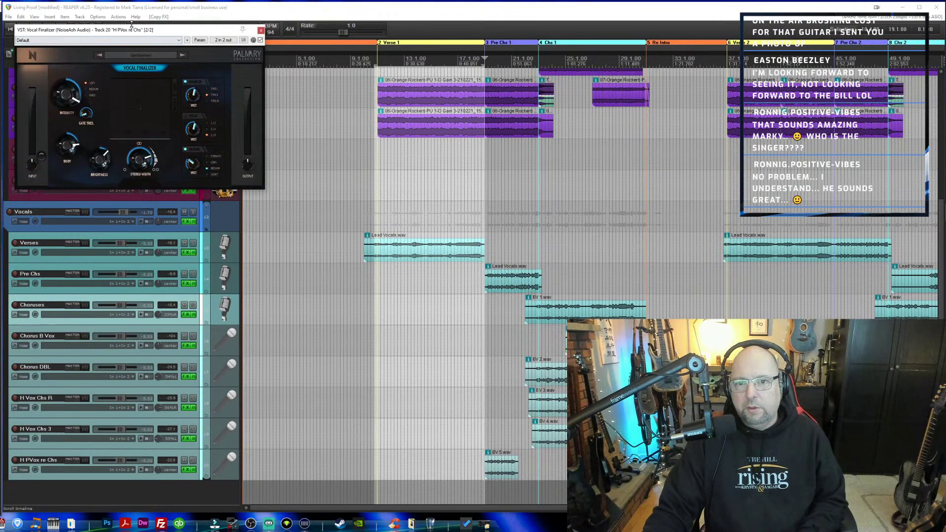
left_click_drag(131, 24, 0, 120)
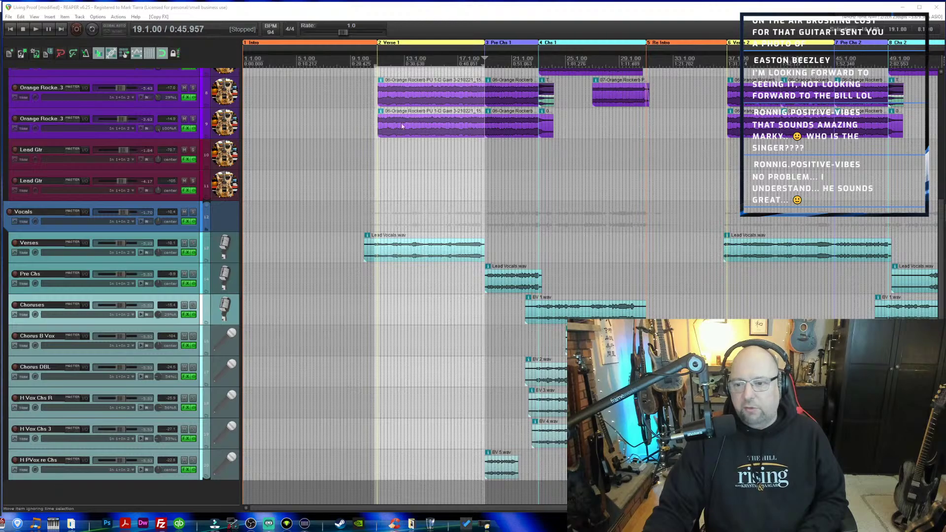
key("space")
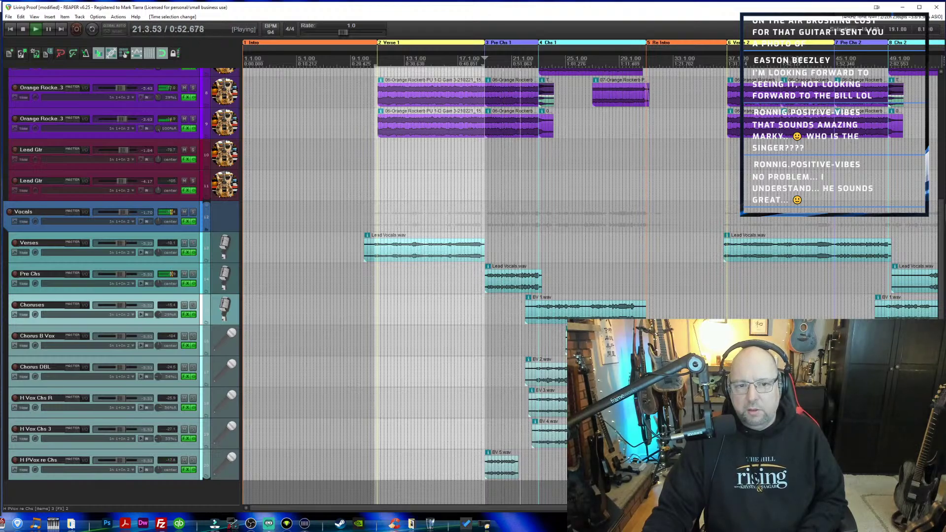
key("space")
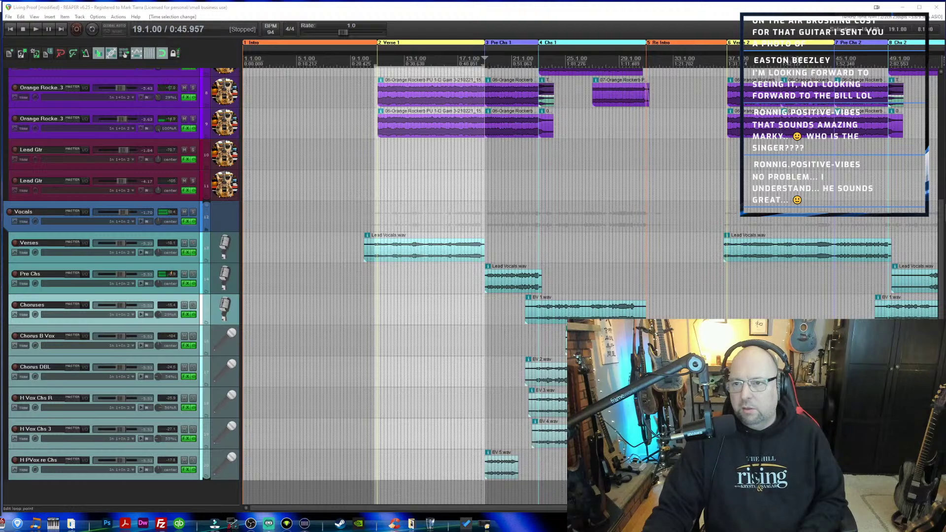
key("space")
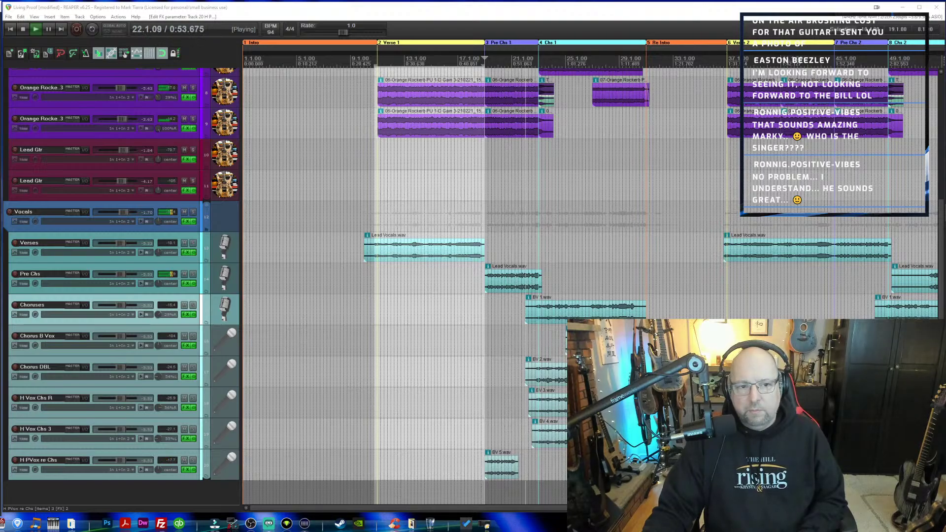
key("space")
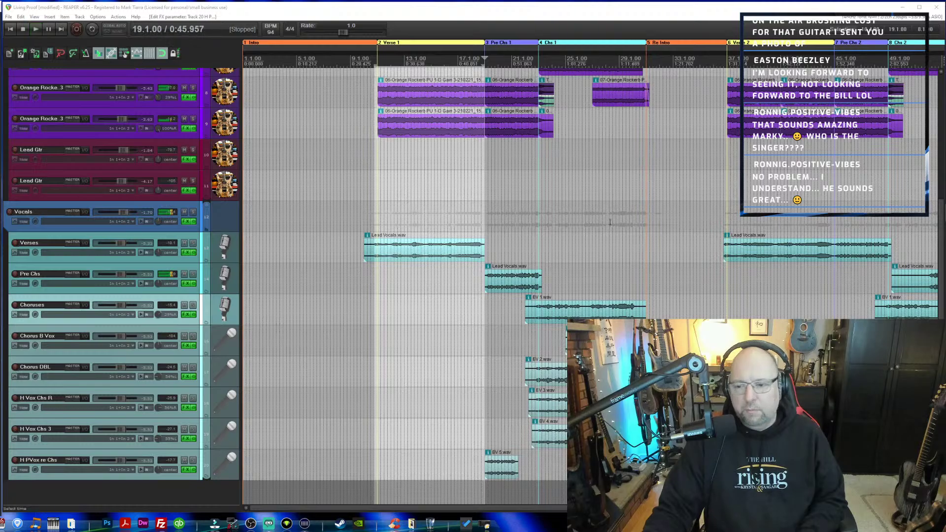
key("space")
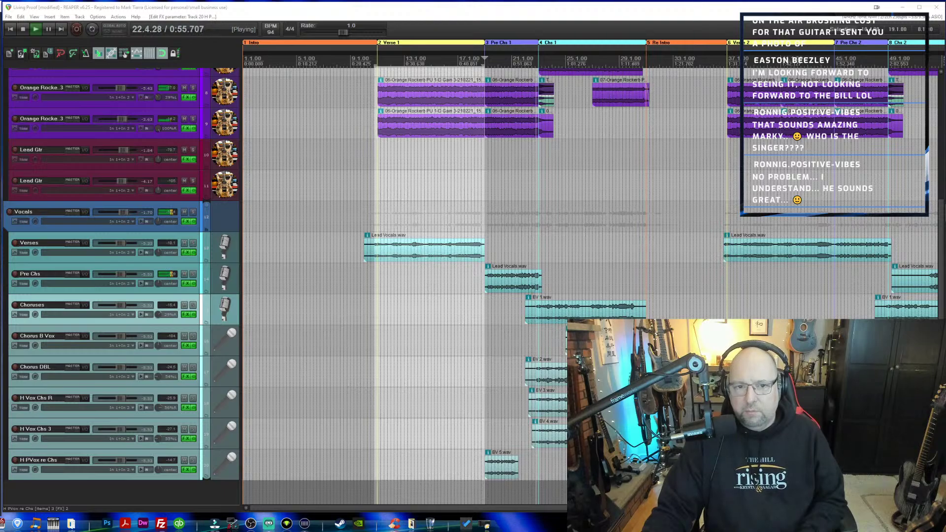
key("space")
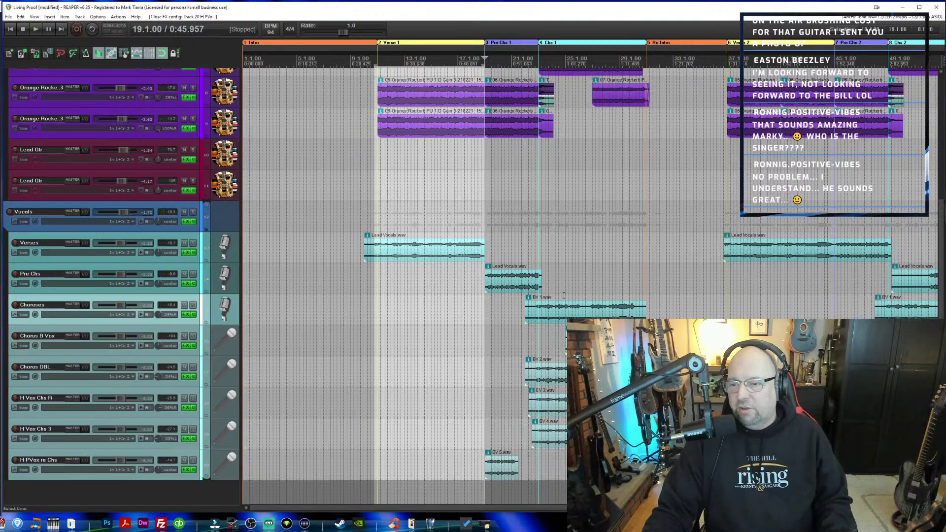
Place the edit cursor at 23.1.00 and mute the Chorus B Vox, Chorus DBL, H Vox Chs R and H Vox Chs 3 tracks.
left_click(538, 59)
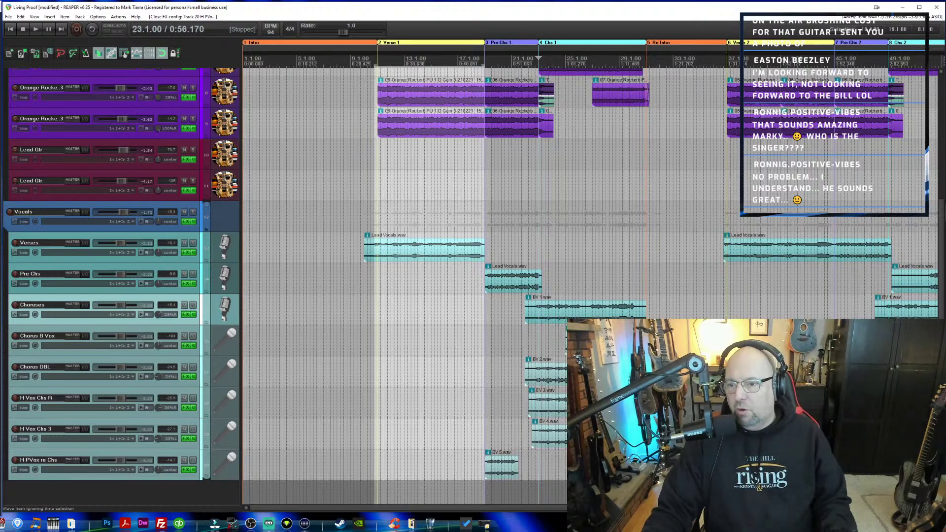
left_click(185, 337)
left_click(184, 368)
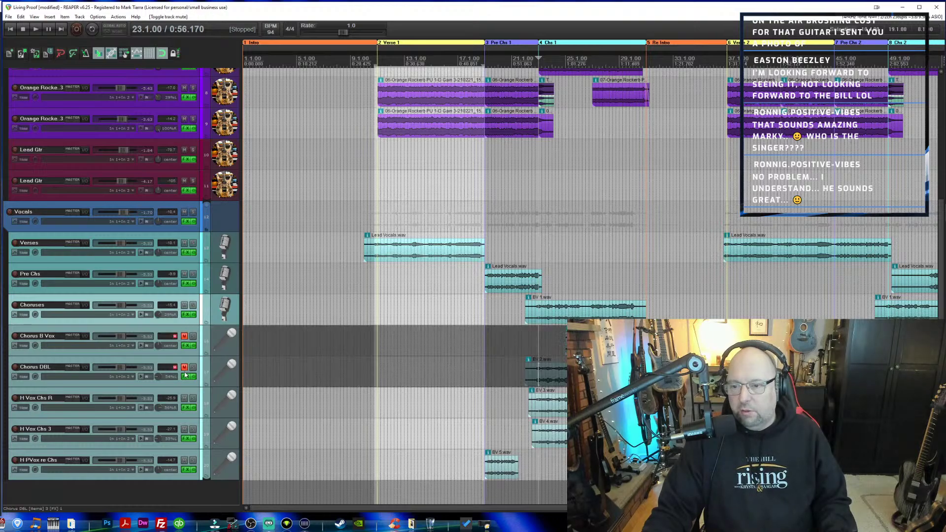
left_click(184, 399)
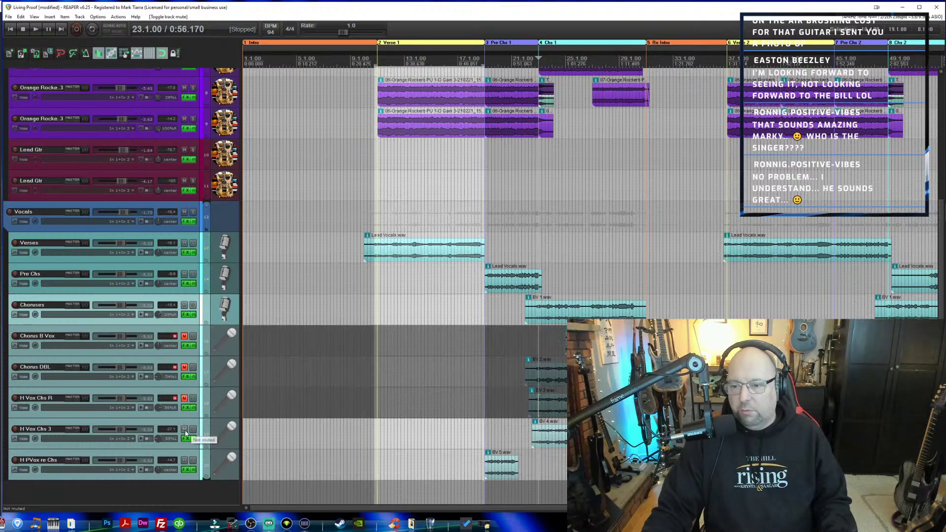
left_click(185, 430)
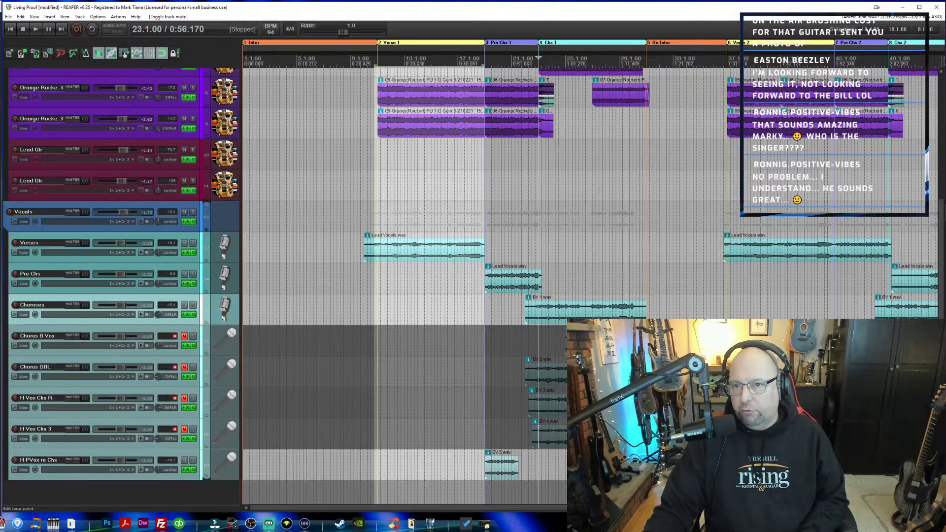
Lower the H PVox re Chs track volume slightly while auditioning from 10.4.00 into the first chorus.
left_click_drag(485, 63, 484, 63)
key("space")
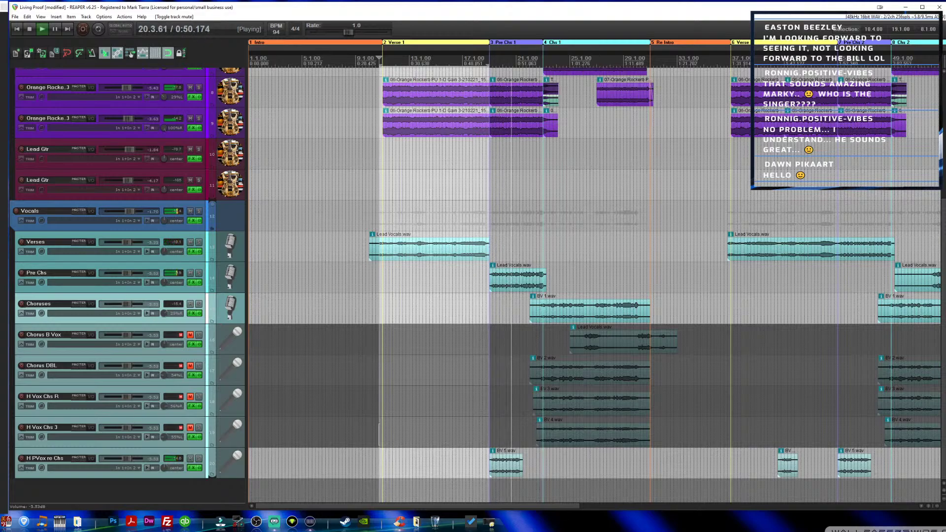
left_click_drag(127, 459, 126, 458)
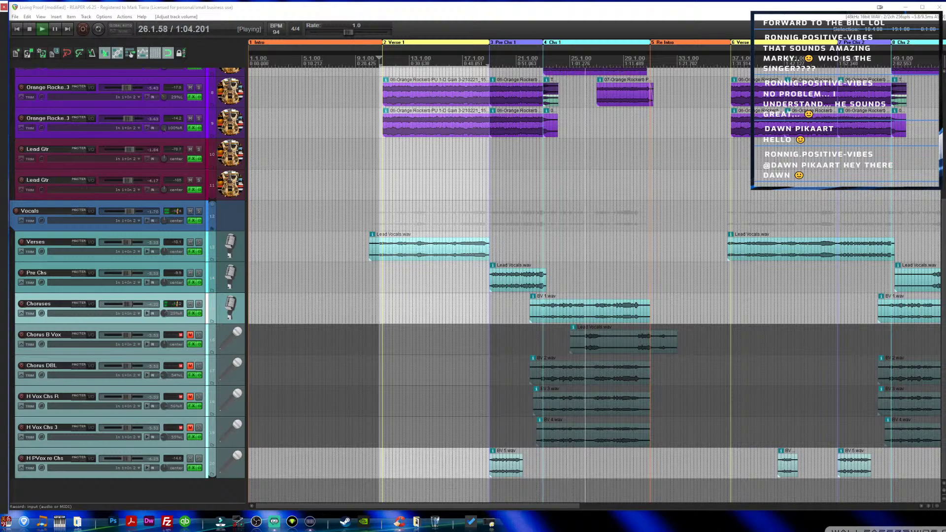
key("space")
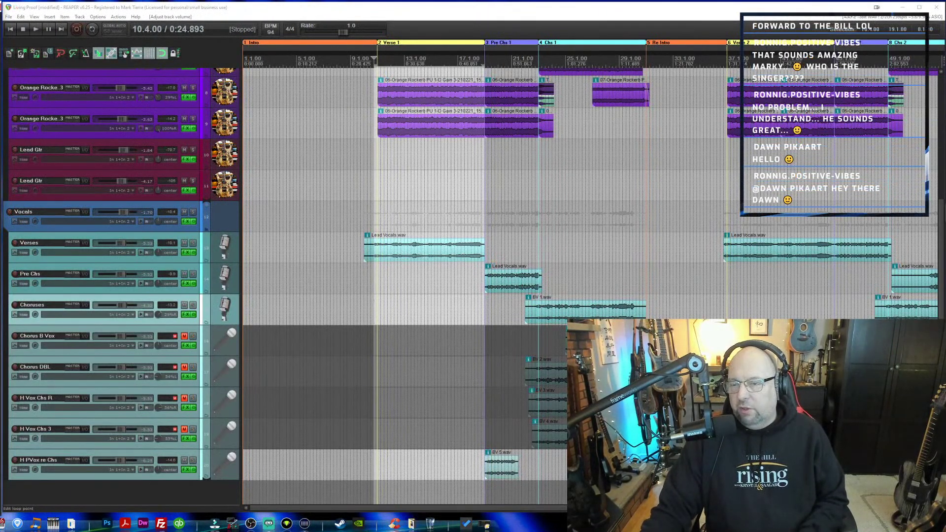
Audition the Choruses vocal from 23.1.00 and save the project.
left_click(536, 59)
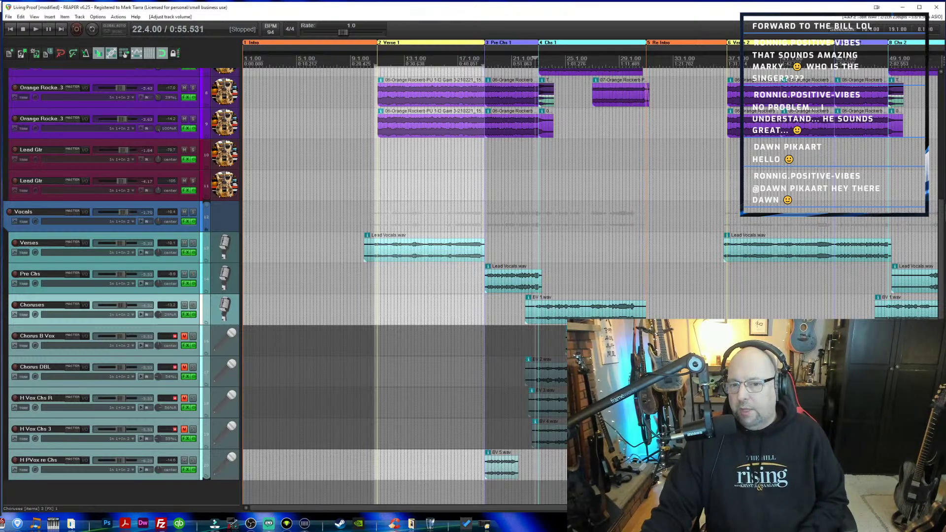
left_click(538, 59)
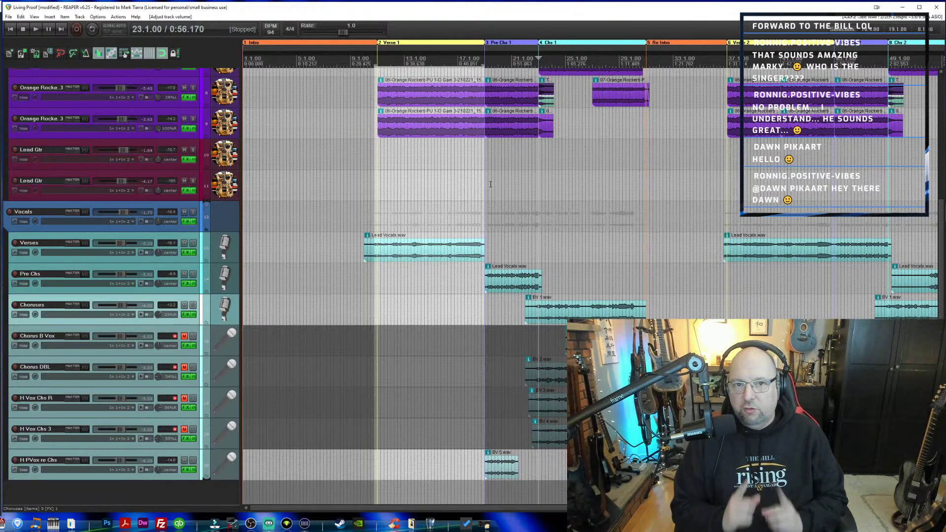
key("space")
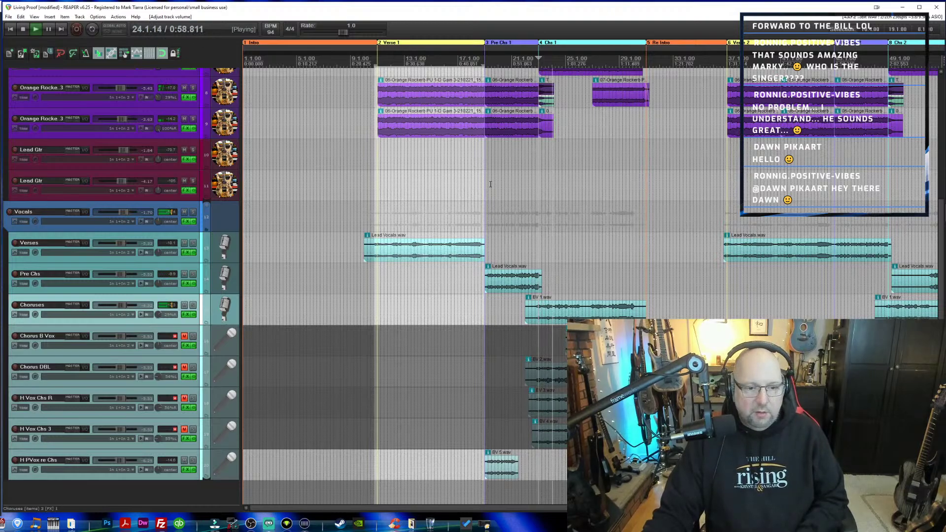
key("space")
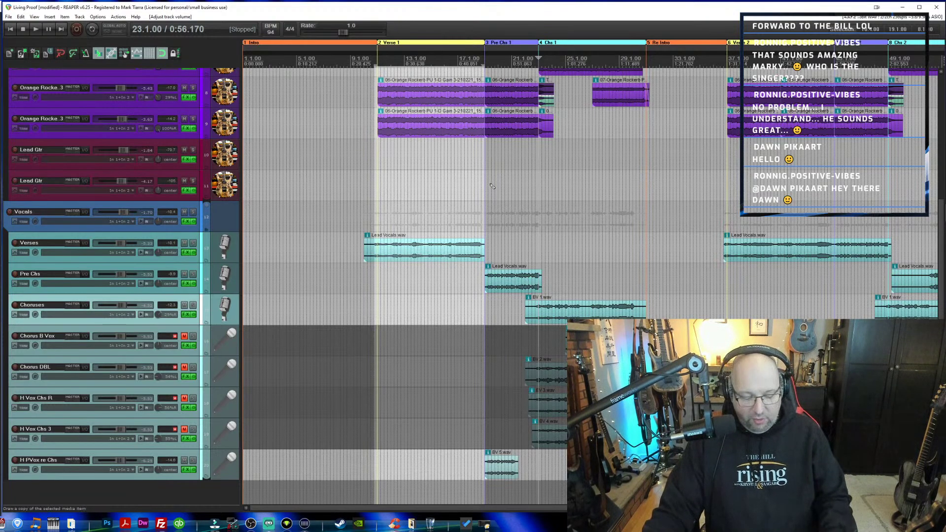
key("ctrl+s")
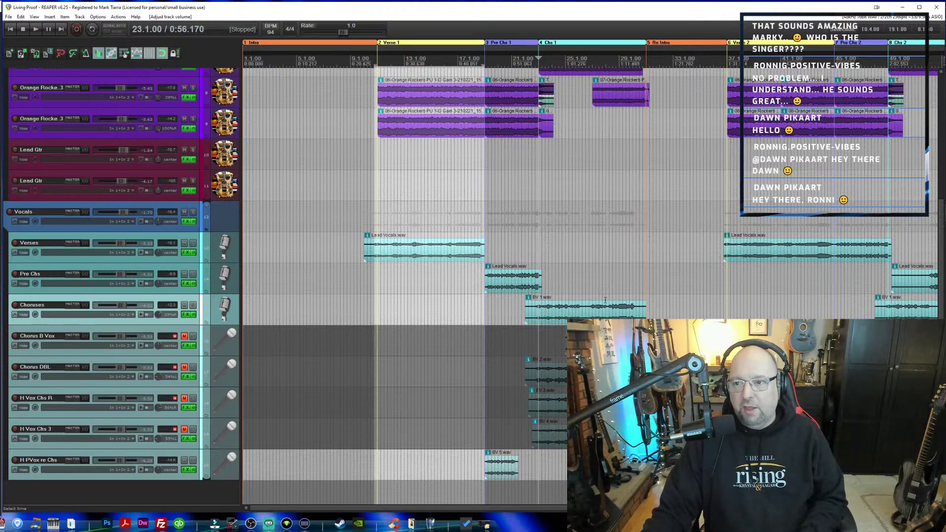
Replay the first moments of Chs 1 from 23.1.00 with the Choruses vocal item in close view.
scroll(544, 307, "up", 4)
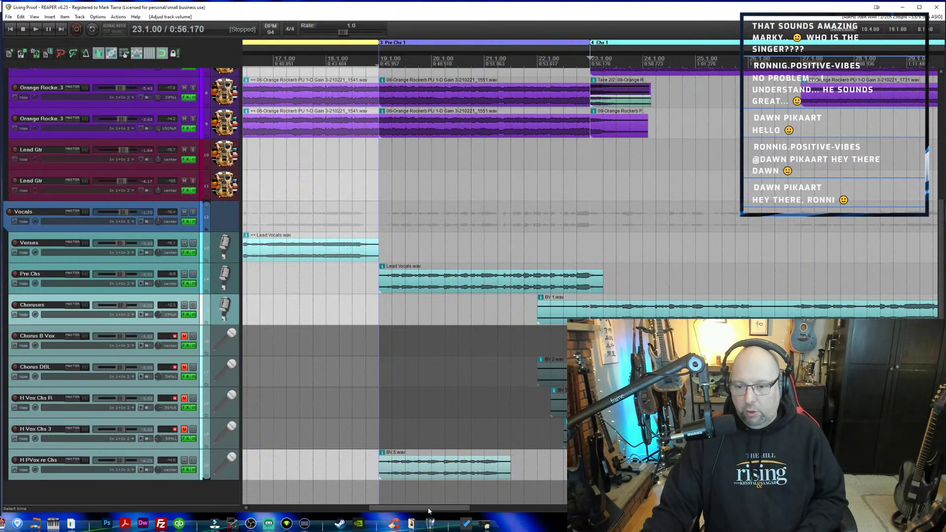
left_click_drag(430, 508, 469, 511)
key("space")
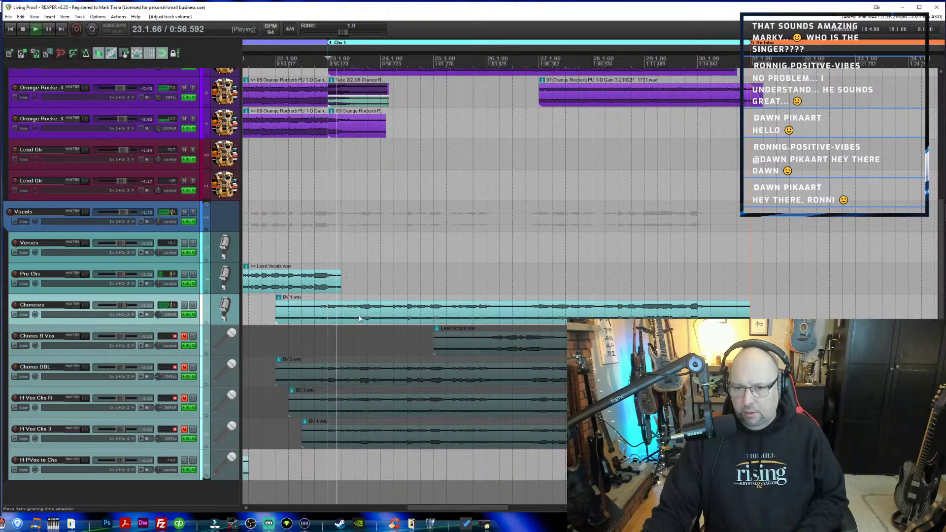
key("space")
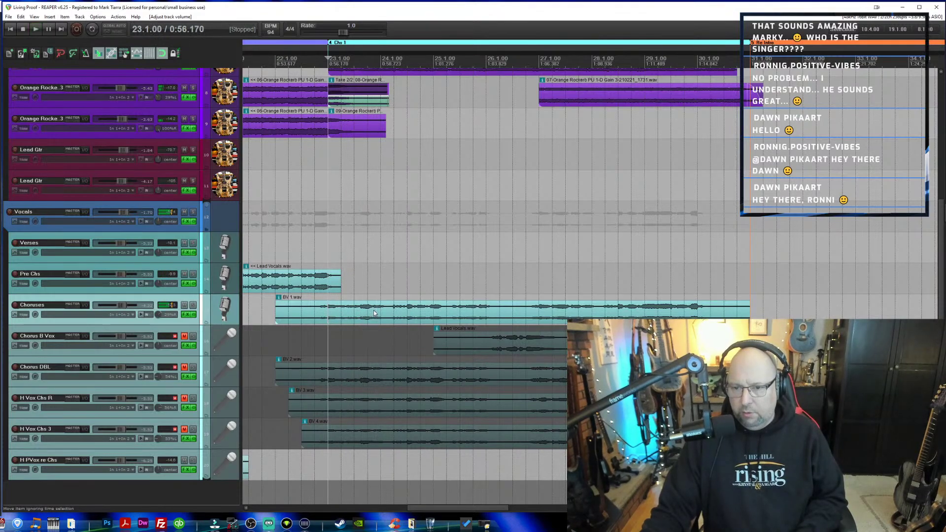
Enlarge the Choruses track and split its BV 1.wav item at 23.4.50.
left_click(369, 316)
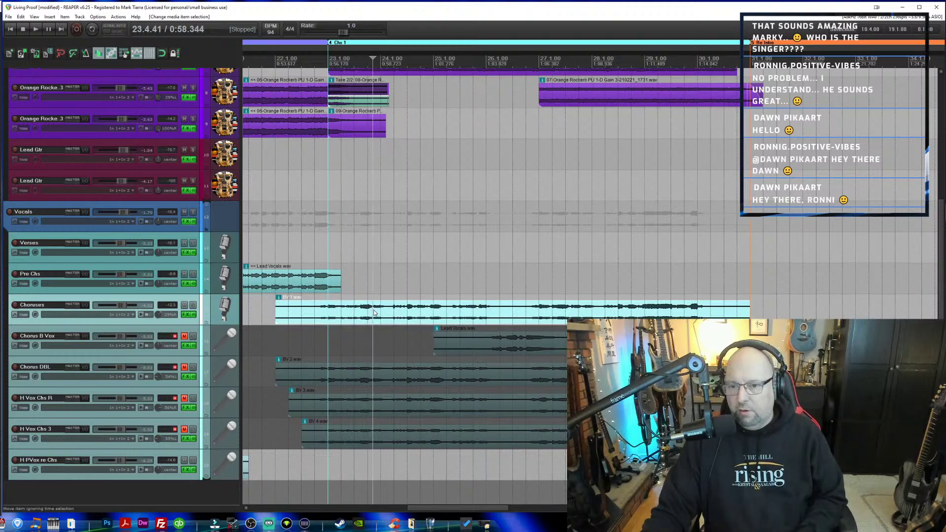
scroll(390, 315, "left", 5)
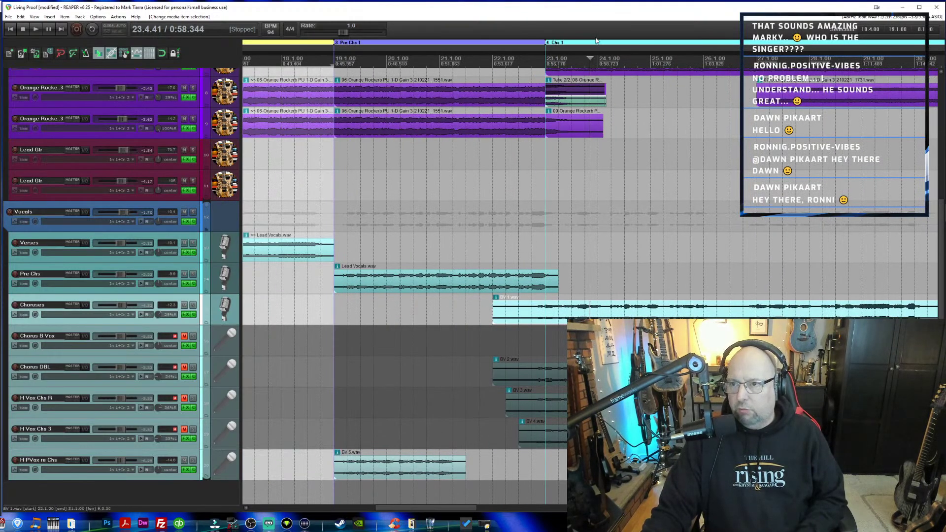
scroll(620, 196, "up", 8)
scroll(619, 196, "up", 1)
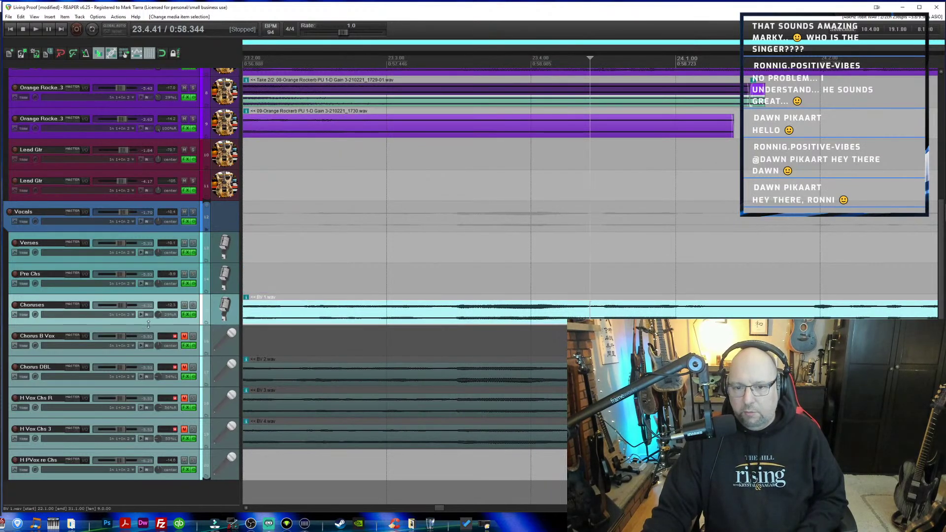
left_click_drag(148, 323, 149, 385)
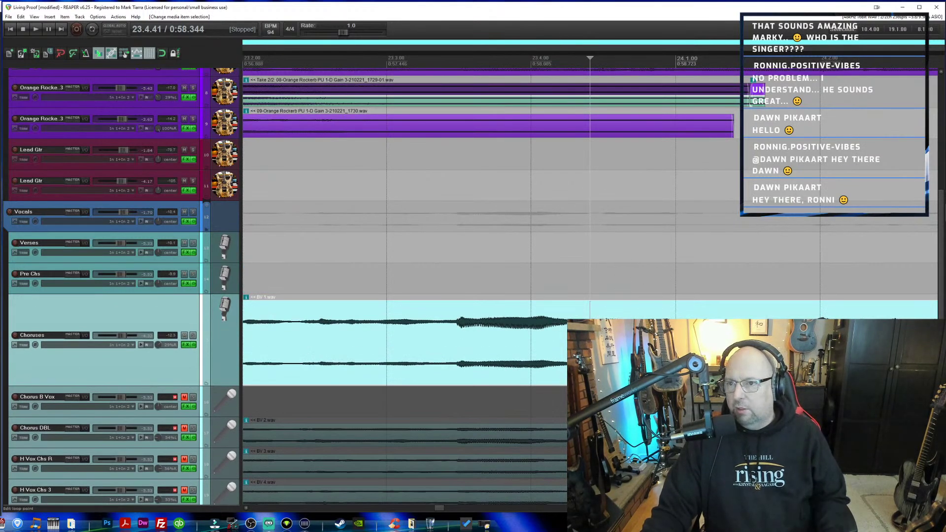
left_click_drag(590, 57, 603, 58)
key("s")
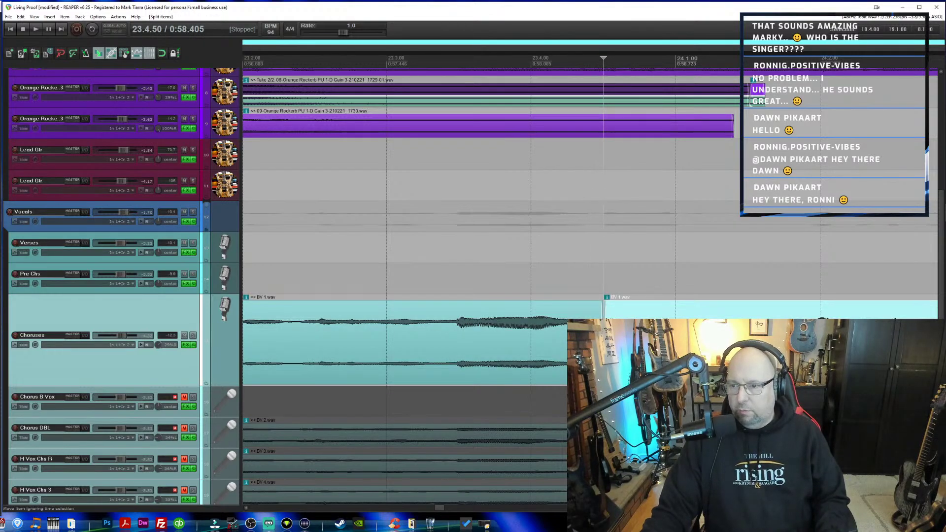
Split the Choruses BV 1.wav item at 24.1.29 and trim the start of the remainder to about 24.1.93.
key("space")
key("space")
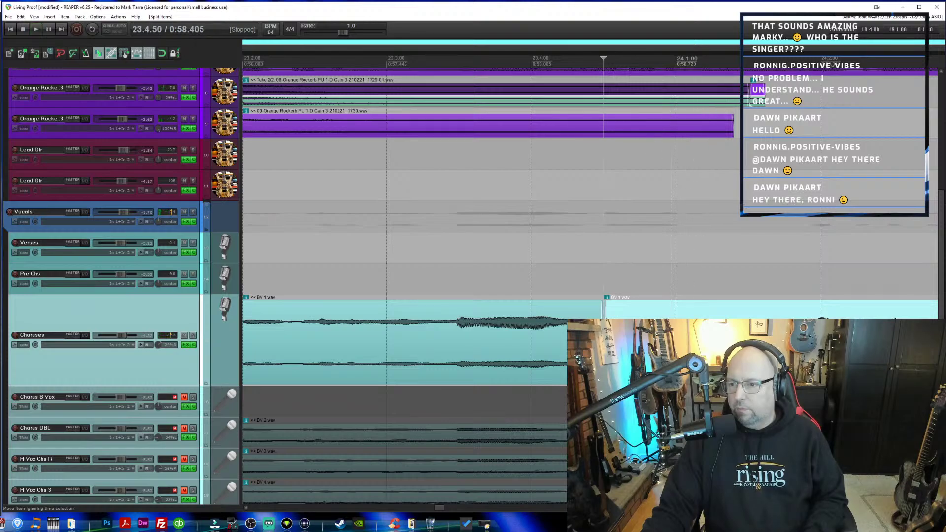
left_click(717, 345)
key("s")
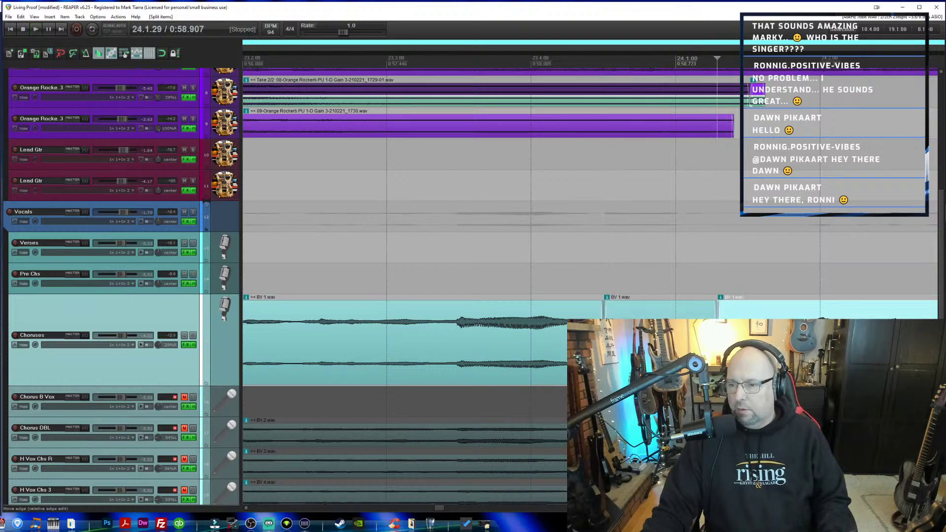
left_click(729, 345)
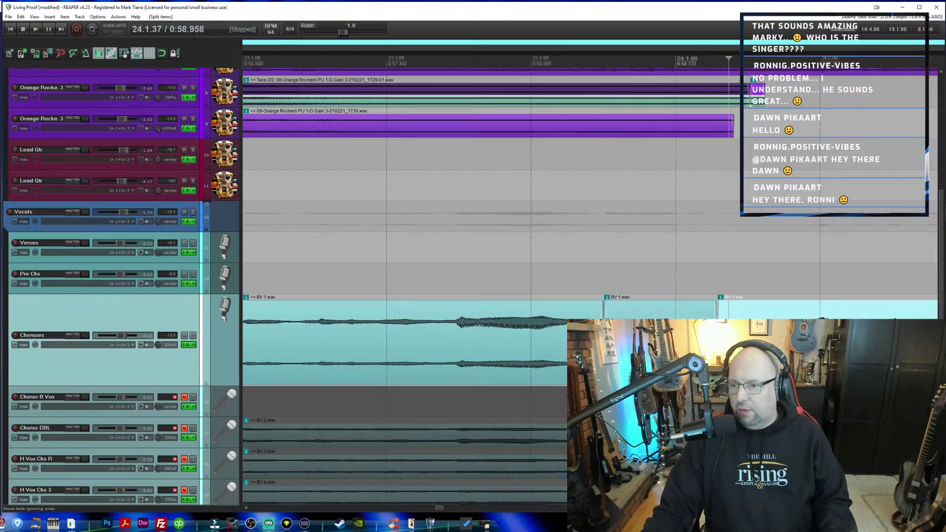
left_click_drag(719, 345, 810, 345)
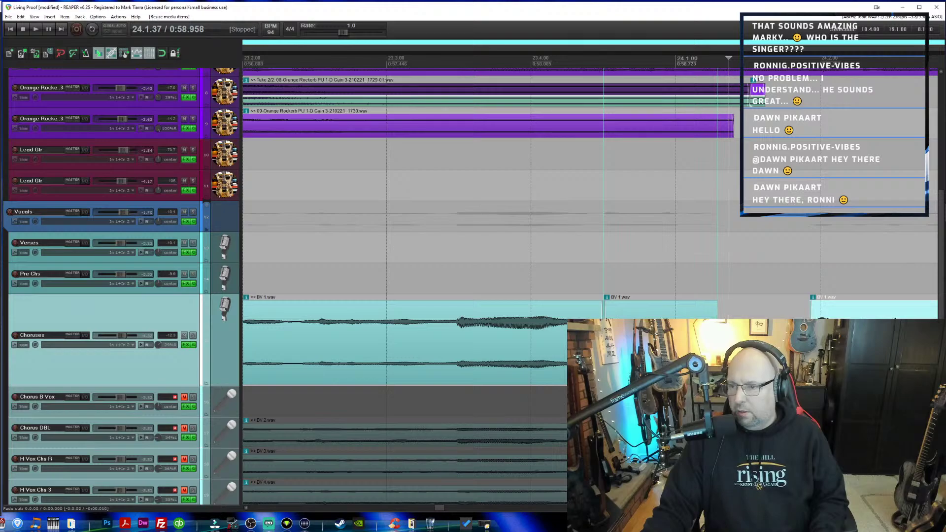
left_click_drag(717, 341, 718, 341)
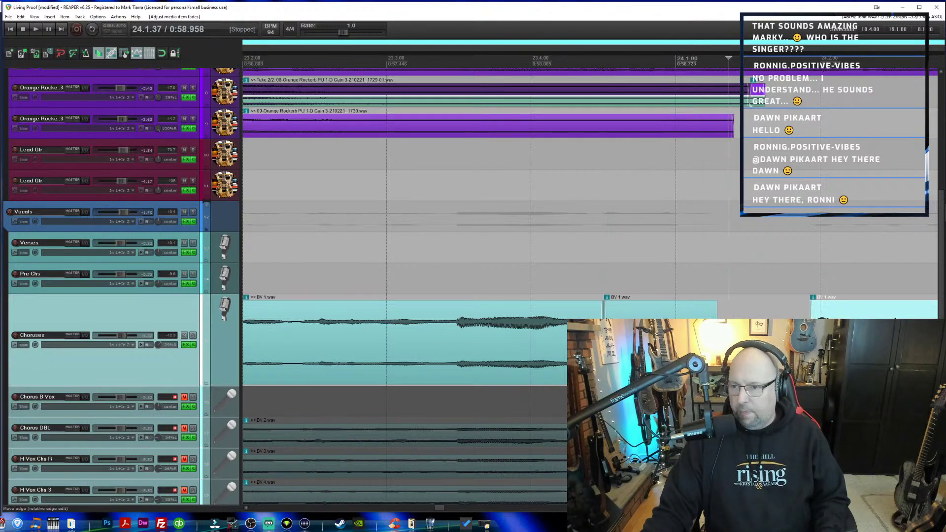
Time-stretch the short BV 1.wav piece to rate 0.646 and audition it from 23.3.24 and from the start of Chs 1.
left_click_drag(717, 306, 773, 306)
left_click(421, 59)
key("space")
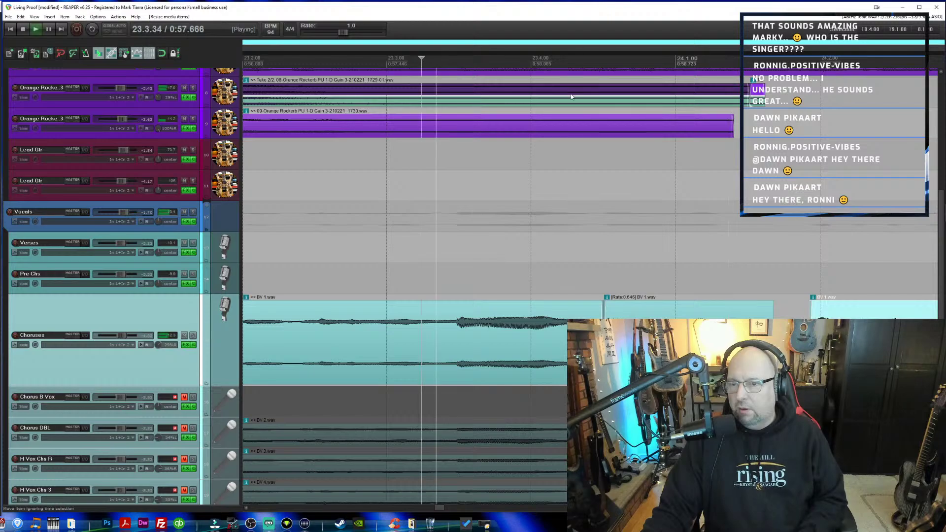
key("space")
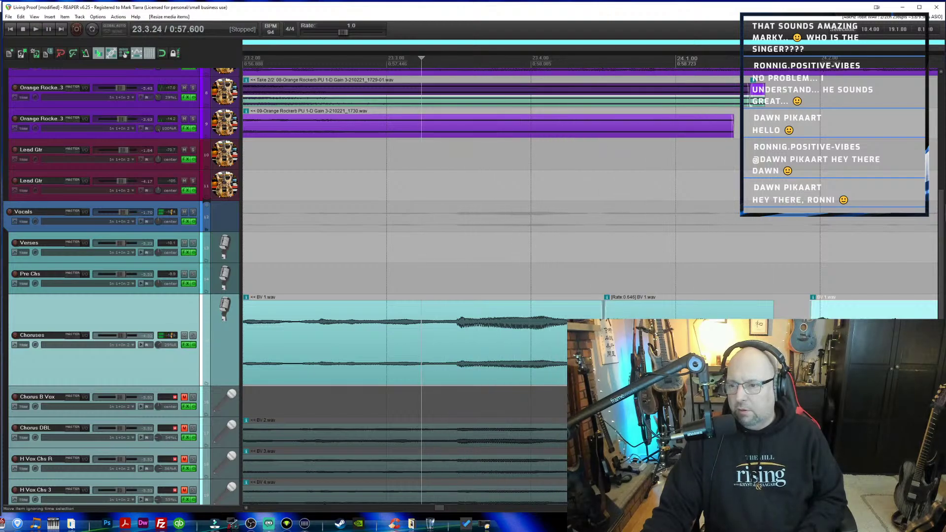
scroll(649, 181, "down", 5)
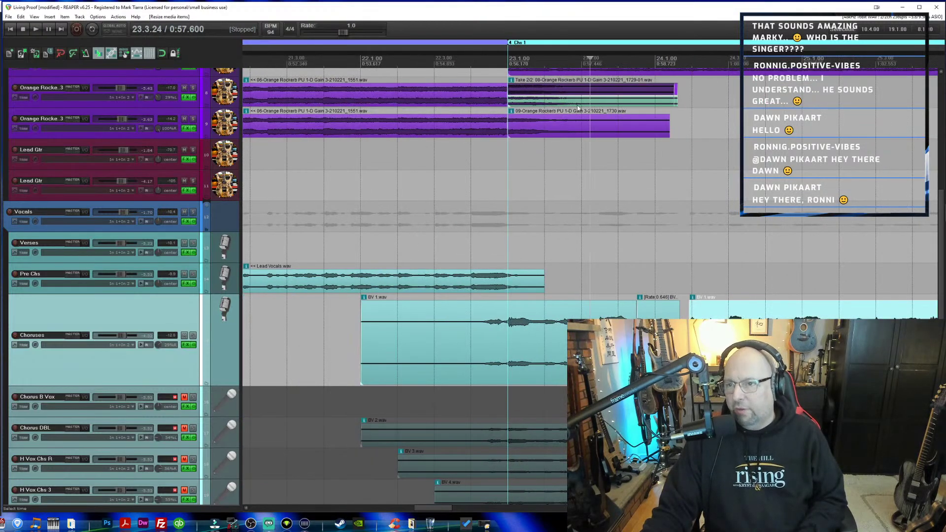
left_click(507, 59)
key("space")
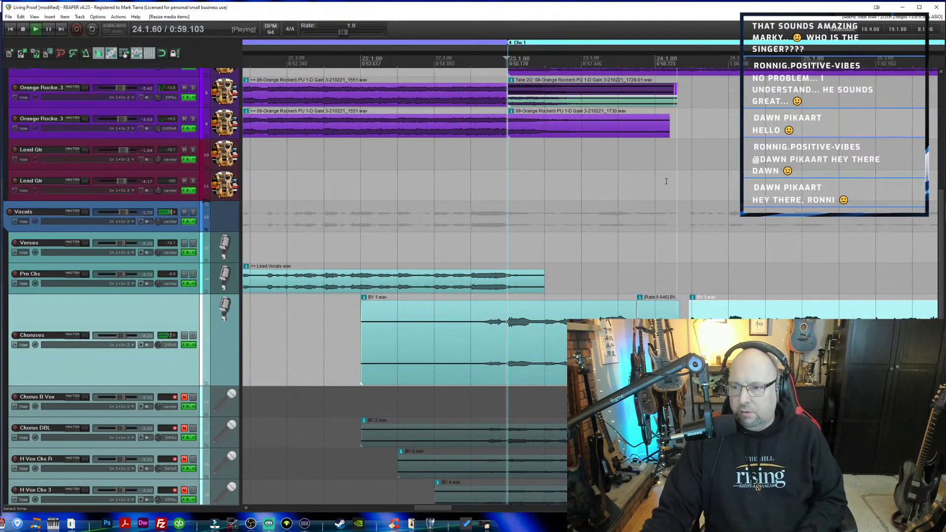
key("space")
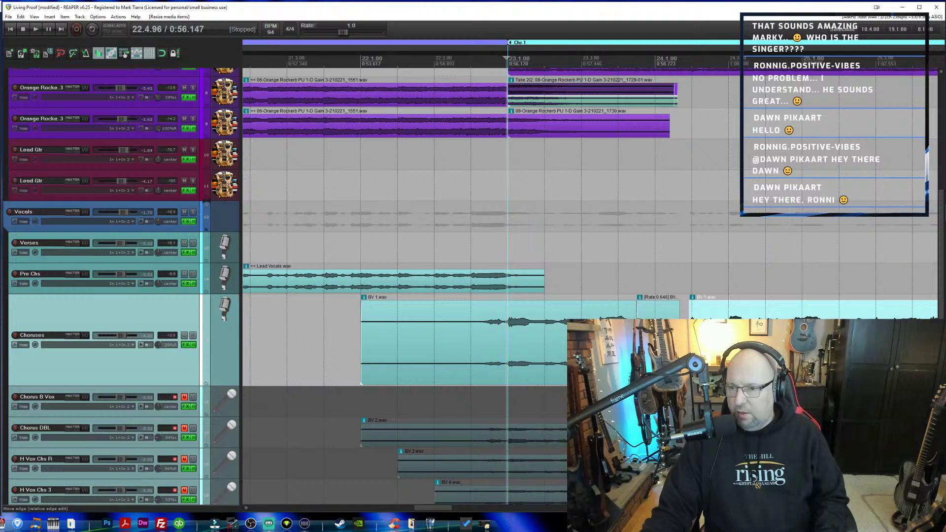
Split the stretched piece at 24.1.32, shorten its tail to end at 24.1.52, and audition from the start of Chs 1.
left_click(667, 341)
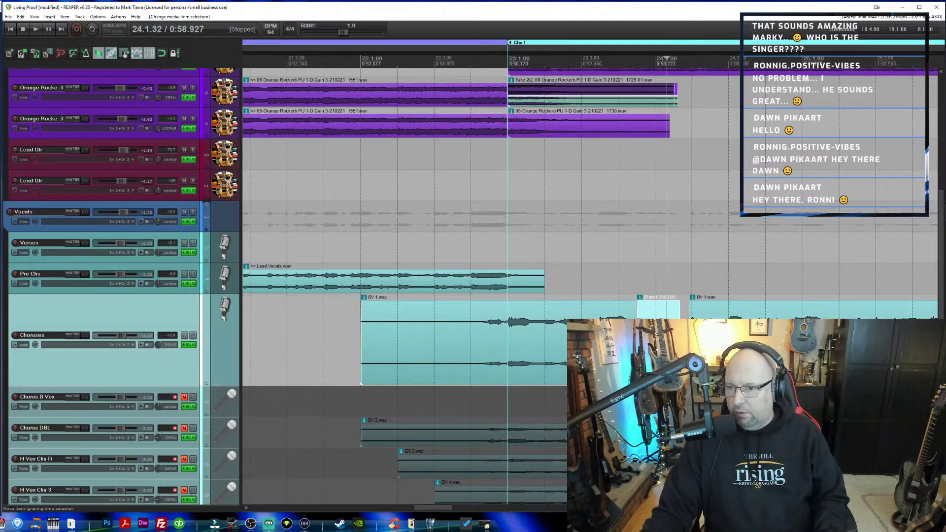
key("s")
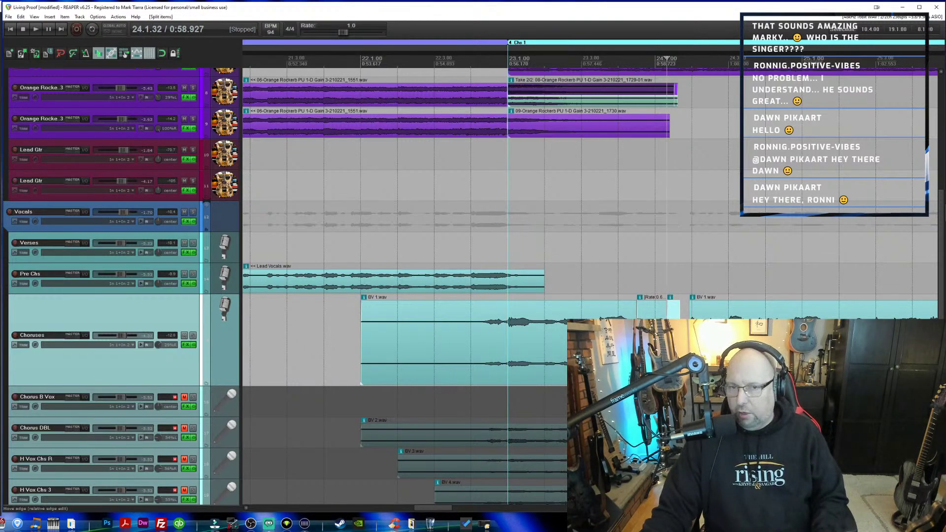
left_click_drag(680, 345, 674, 345)
key("4")
key("space")
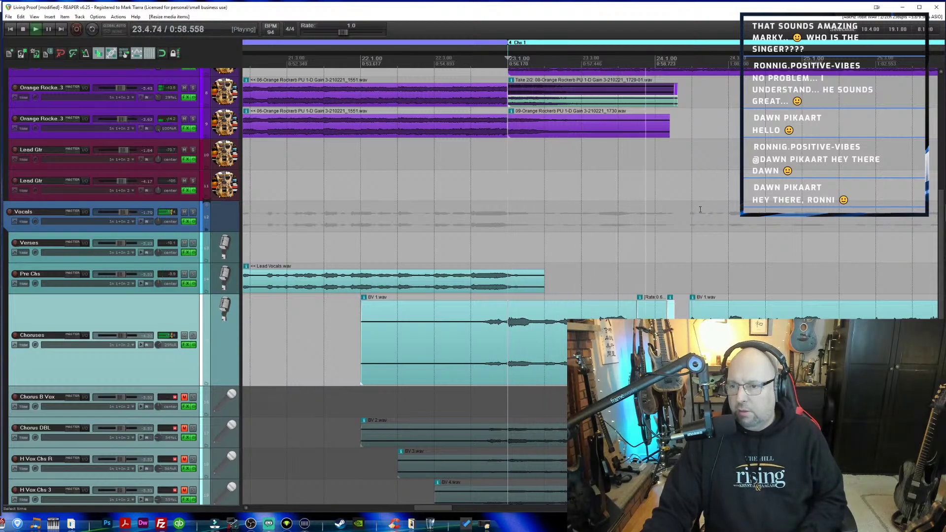
key("space")
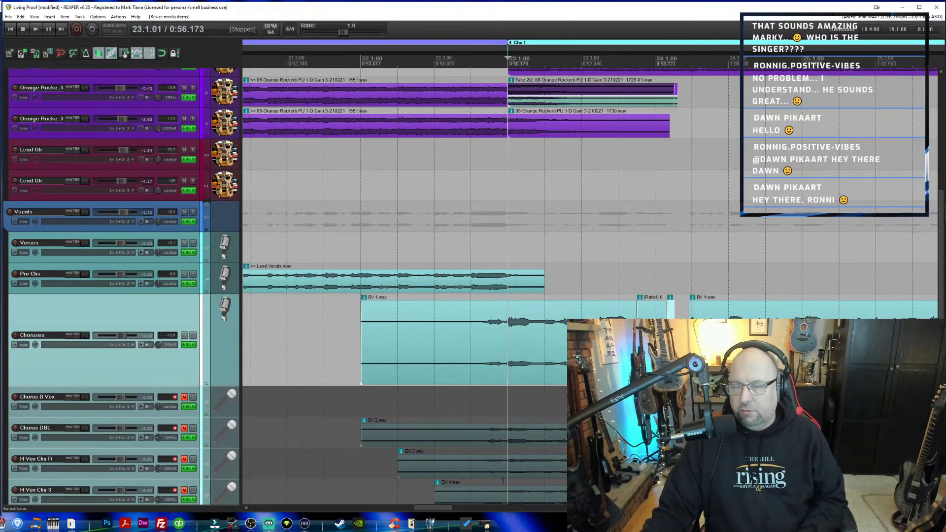
At Chs 2, split the Choruses item at 48.4.01, delete the part before it, and audition the new entry.
left_click_drag(432, 508, 447, 513)
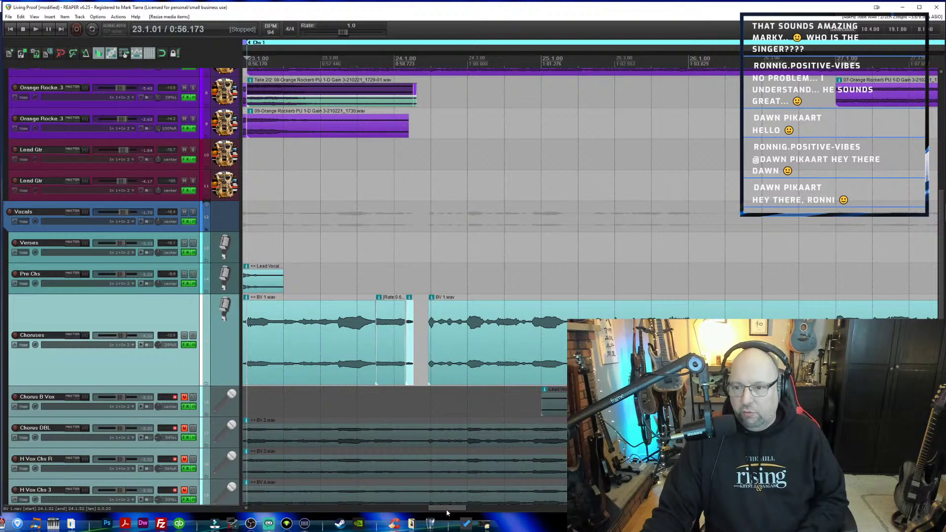
left_click_drag(447, 512, 527, 513)
left_click_drag(609, 511, 641, 511)
left_click(321, 349)
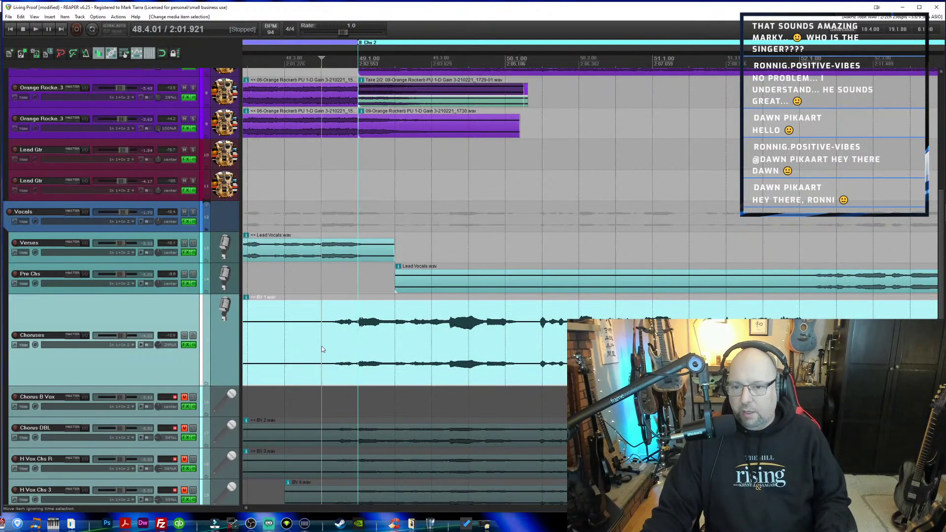
key("s")
left_click(293, 336)
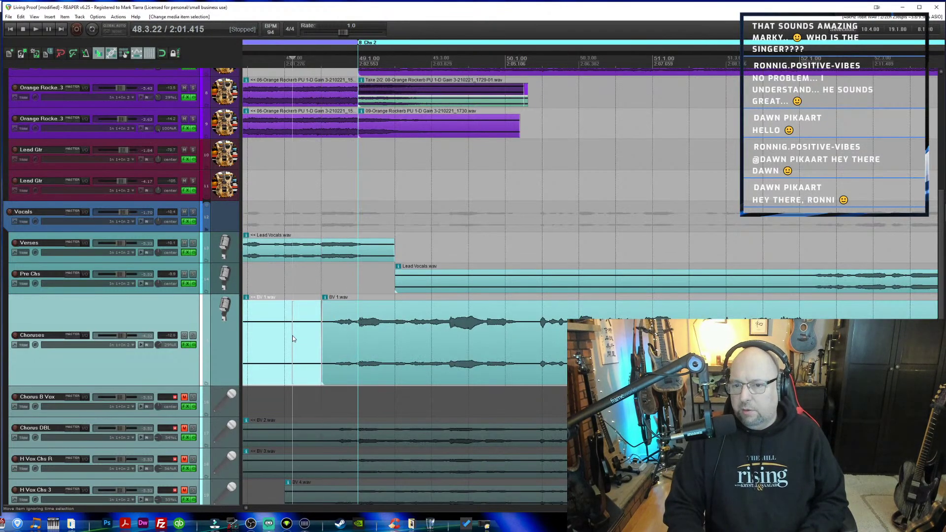
key("Delete")
key("space")
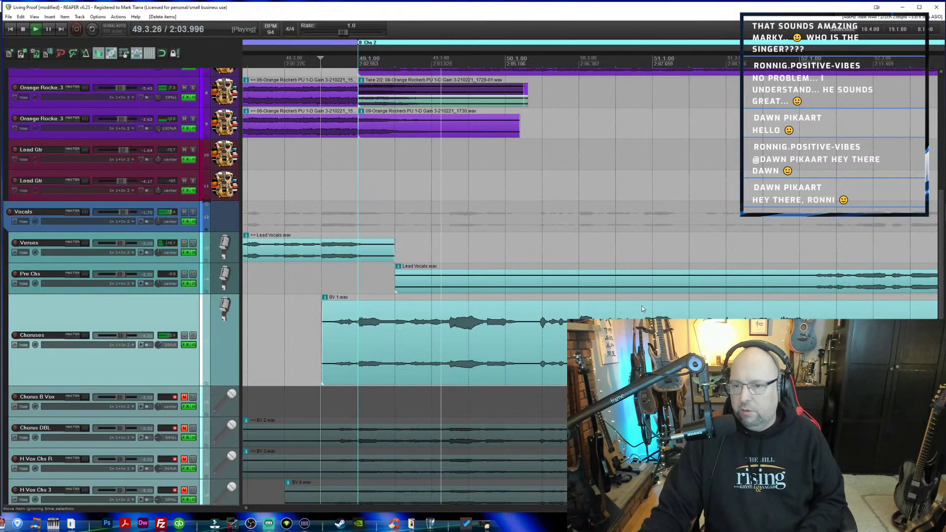
key("space")
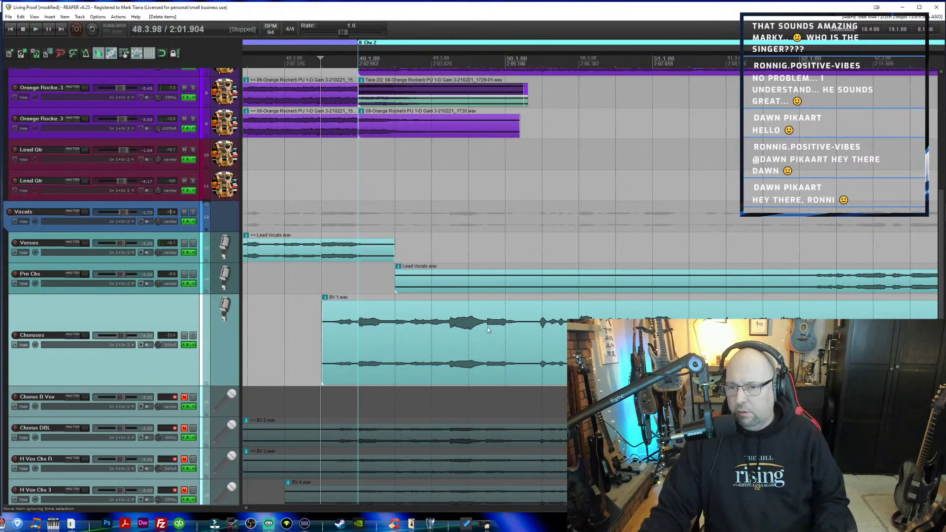
Split the Choruses BV 1.wav item at 49.4.50 in Chs 2.
left_click(487, 329)
scroll(439, 328, "up", 4)
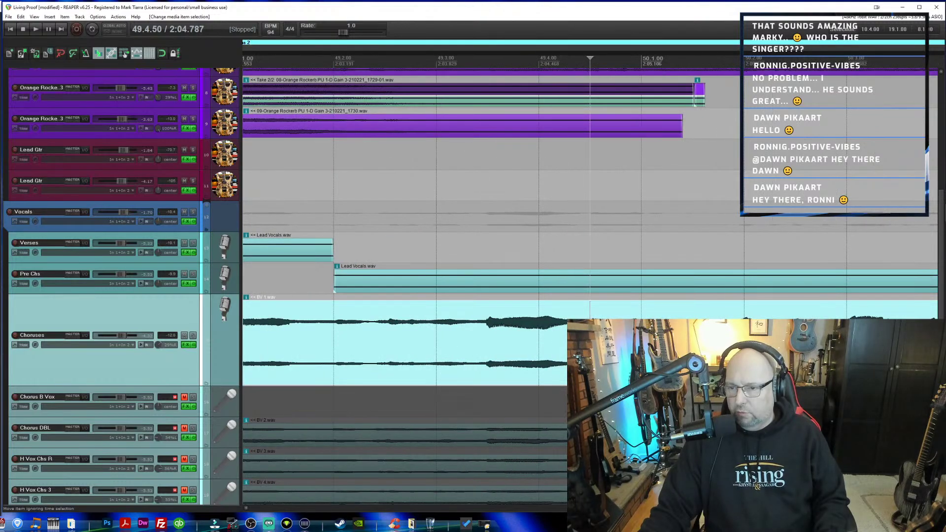
key("s")
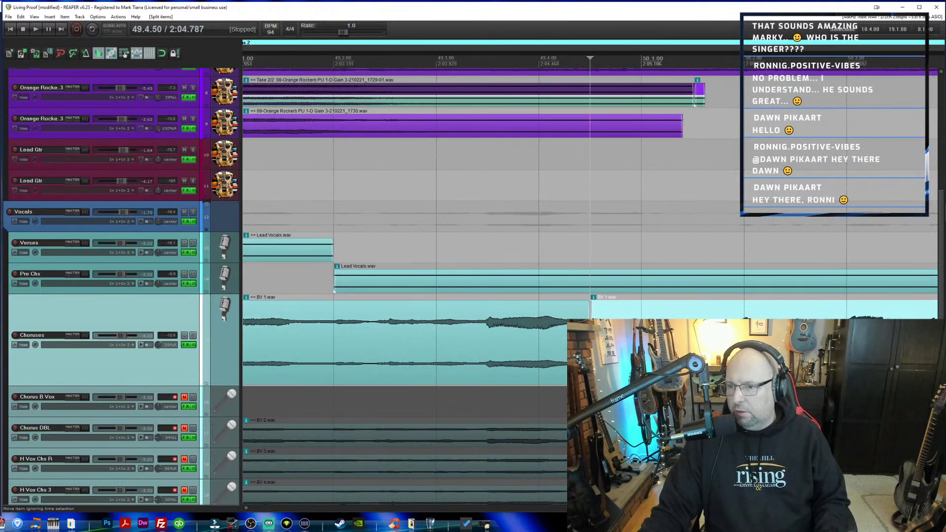
left_click(738, 335)
key("s")
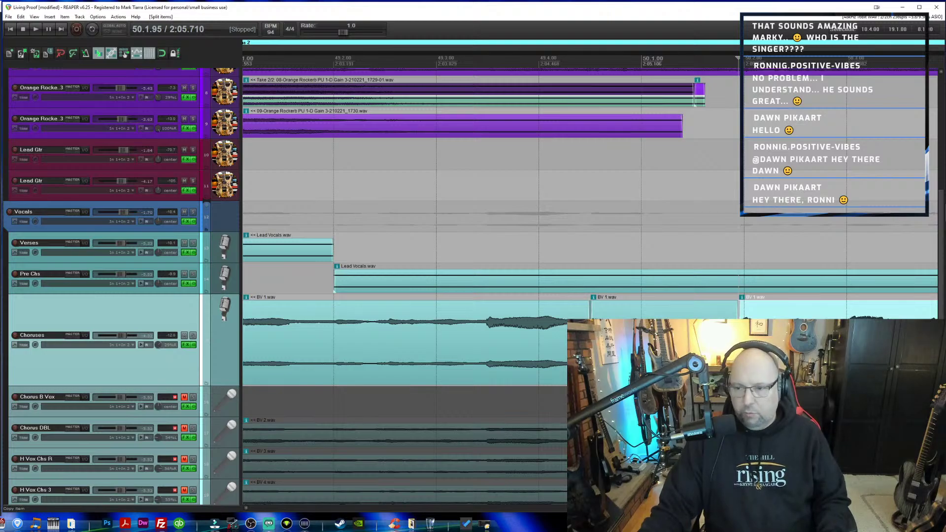
key("ctrl+x")
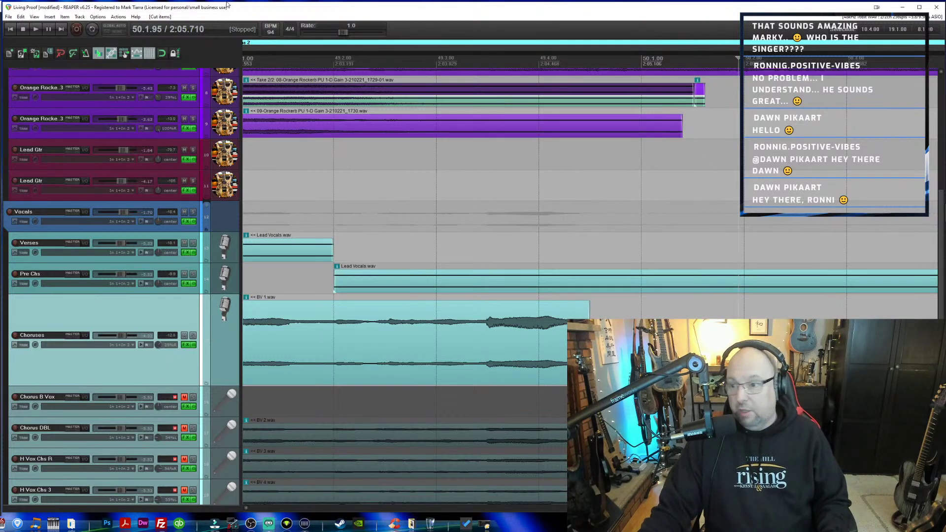
key("ctrl+z")
Split the Choruses item at 50.1.31 and trim the start of the remainder to about 50.1.95.
left_click(673, 340)
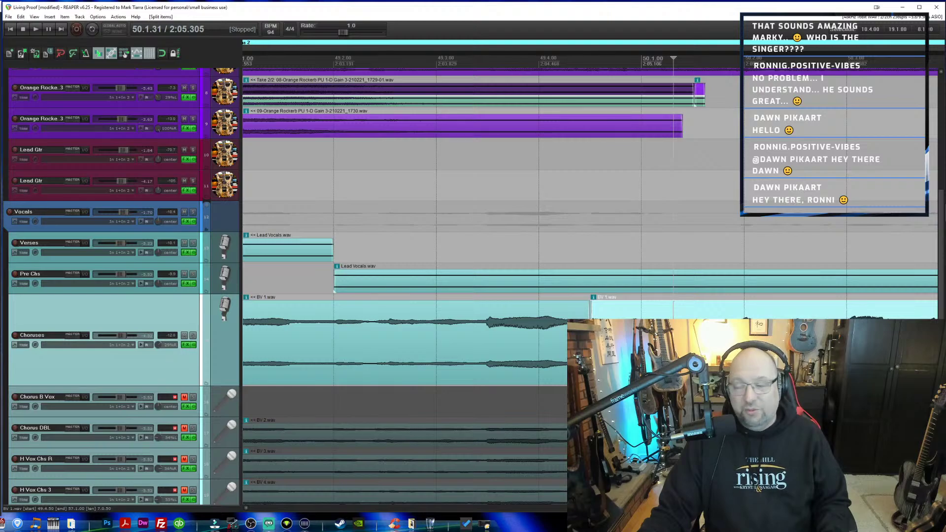
key("s")
left_click_drag(674, 305, 737, 306)
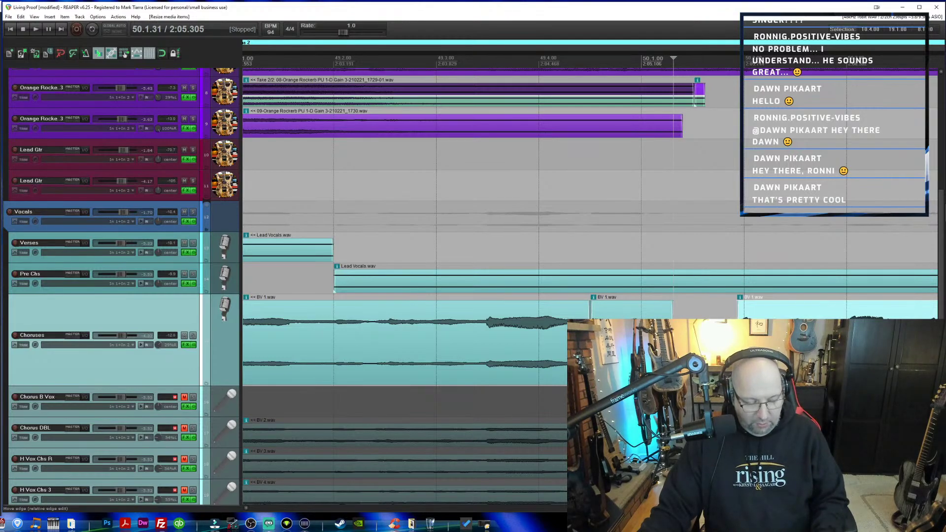
Time-stretch the short Chs 2 piece starting at 49.4.50 to rate 0.699 and audition it from just before 49.3.00.
left_click_drag(673, 315, 708, 316)
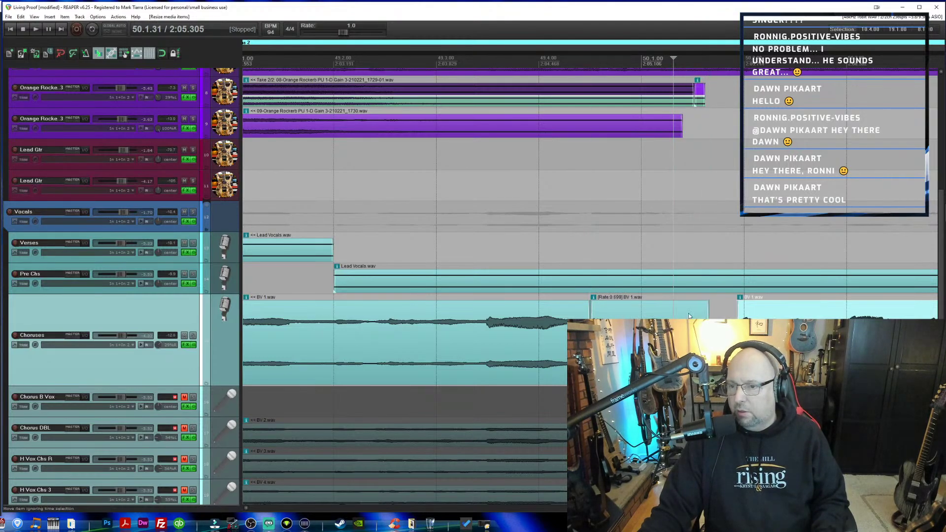
left_click(430, 64)
key("space")
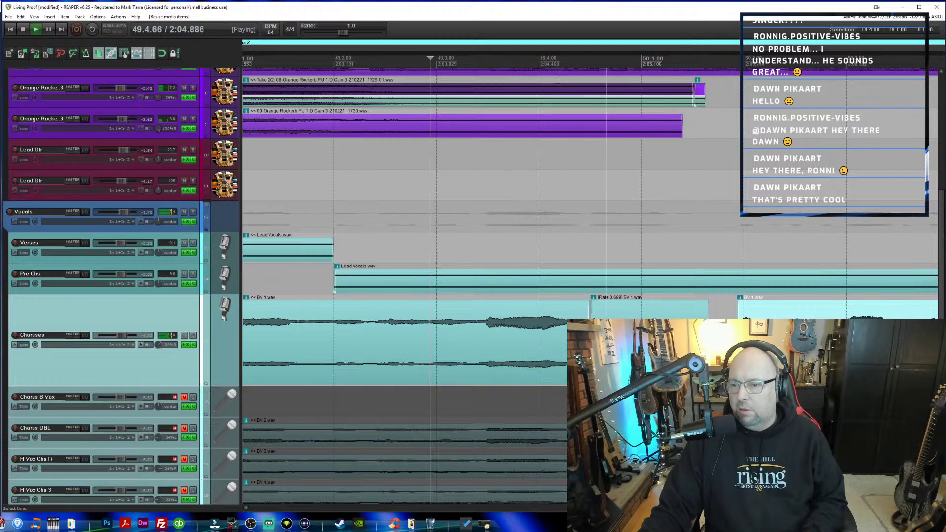
key("space")
Split the stretched Chs 2 piece at 50.1.29, shorten its tail to end at 50.1.52, and audition from 49.3.77.
left_click(671, 330)
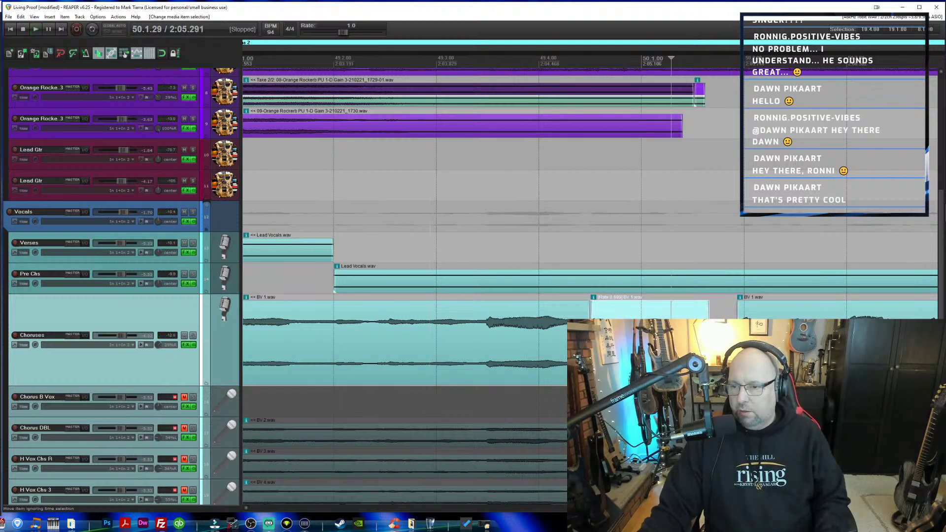
key("s")
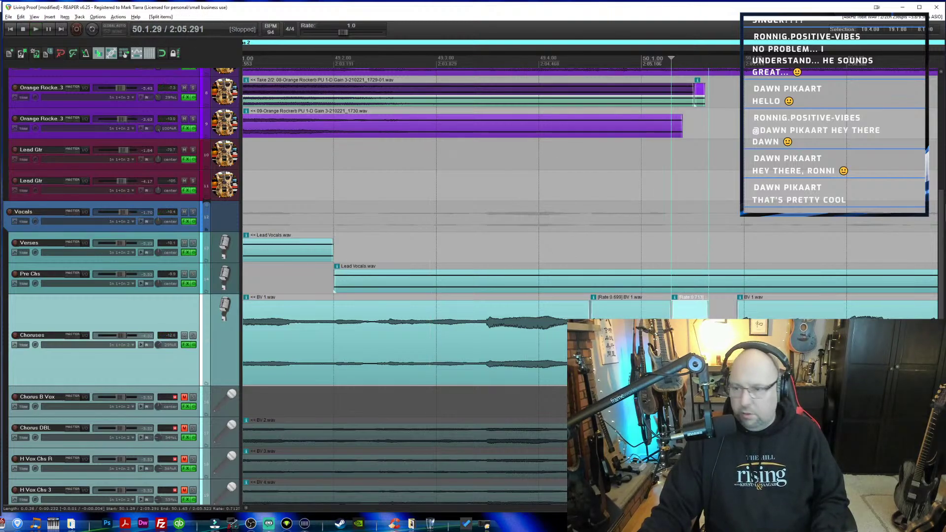
left_click_drag(708, 308, 694, 307)
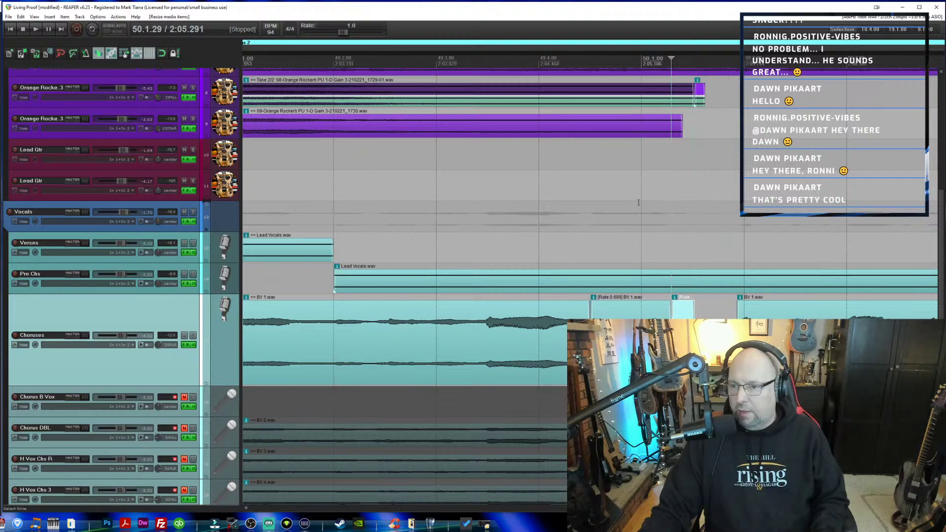
left_click(515, 63)
key("space")
key("space")
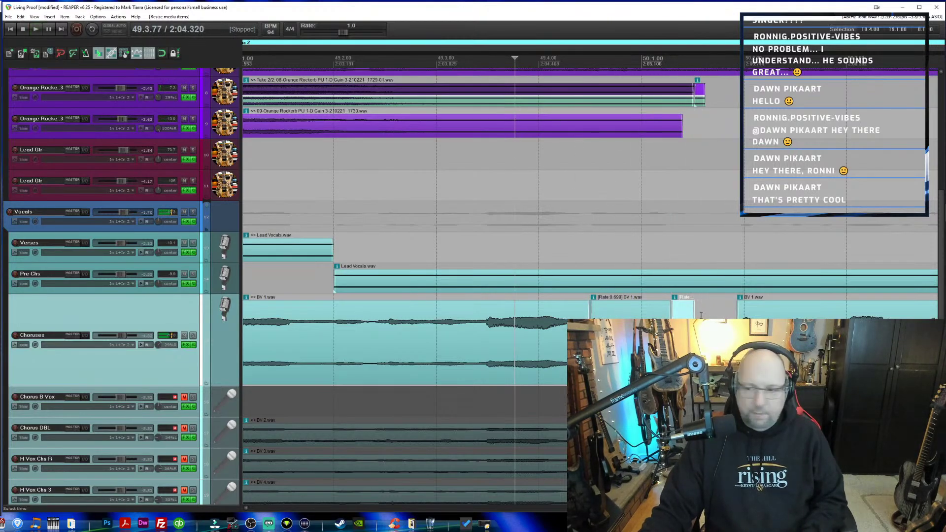
Trim the start of the Choruses BV 1.wav item before Chs 3 to about 68.4.00.
scroll(687, 276, "down", 3)
scroll(687, 340, "right", 2)
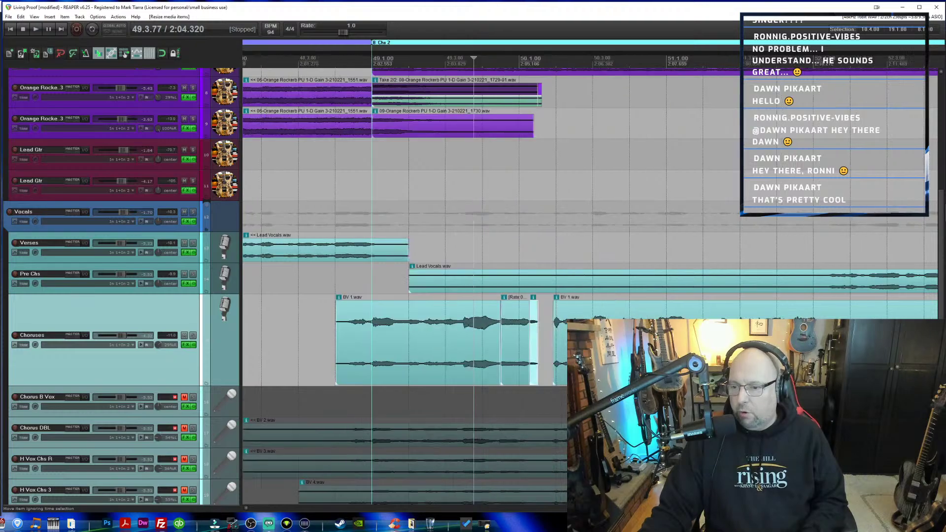
scroll(687, 340, "right", 8)
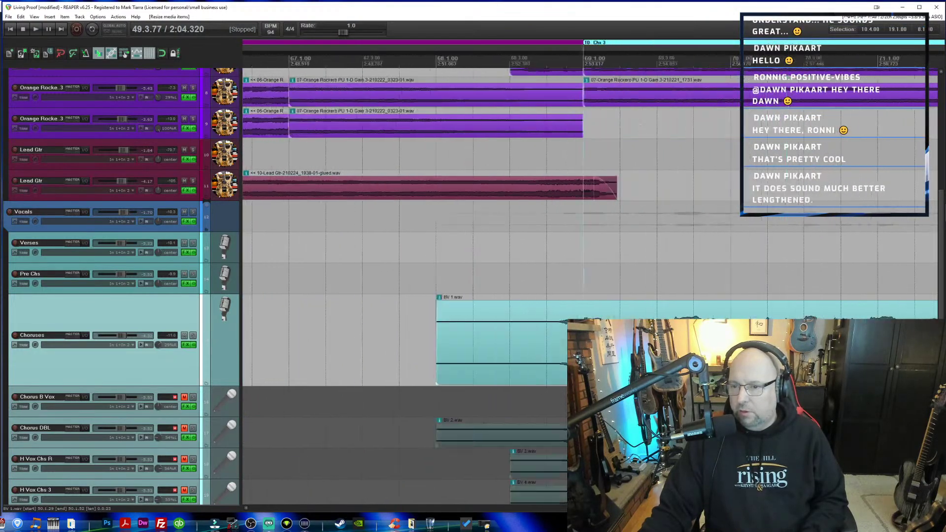
scroll(345, 340, "right", 1)
left_click_drag(328, 340, 445, 340)
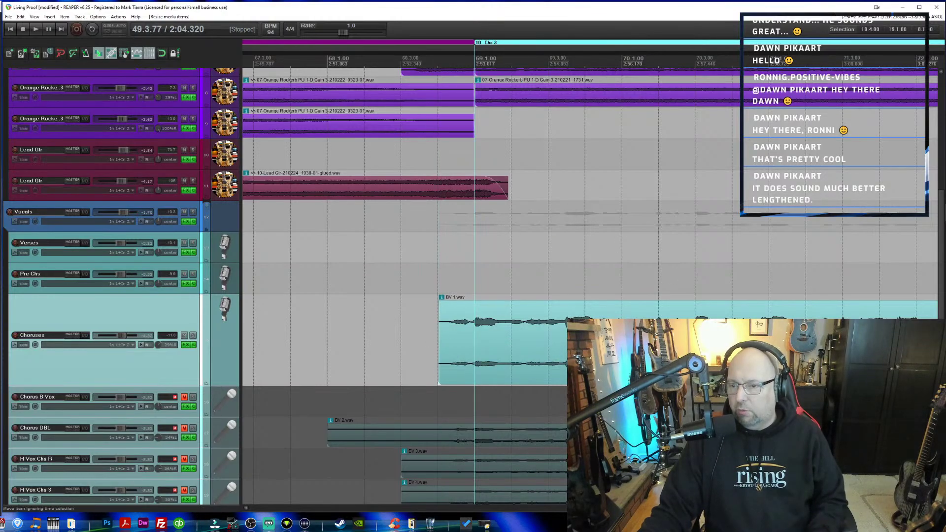
scroll(606, 207, "right", 1)
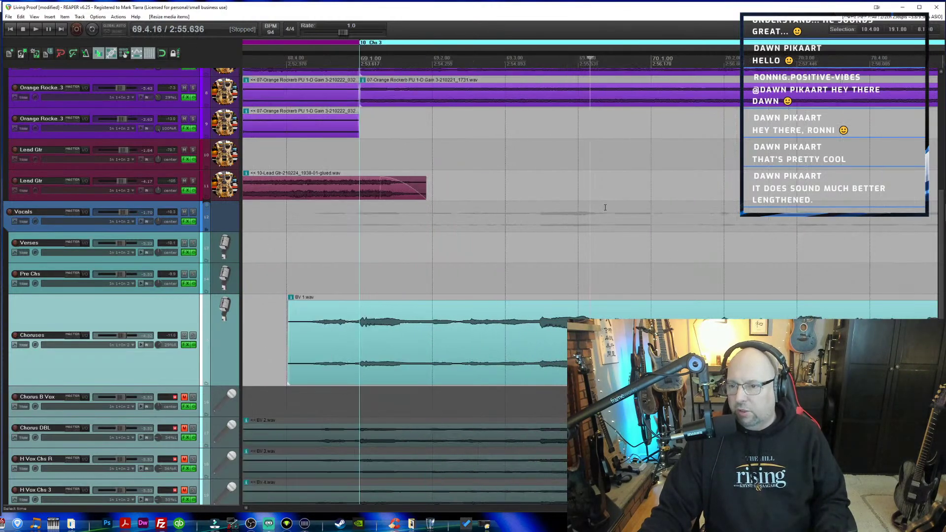
Split the Choruses BV 1.wav item in Chs 3 at 69.4.48.
scroll(605, 207, "up", 4)
left_click(691, 59)
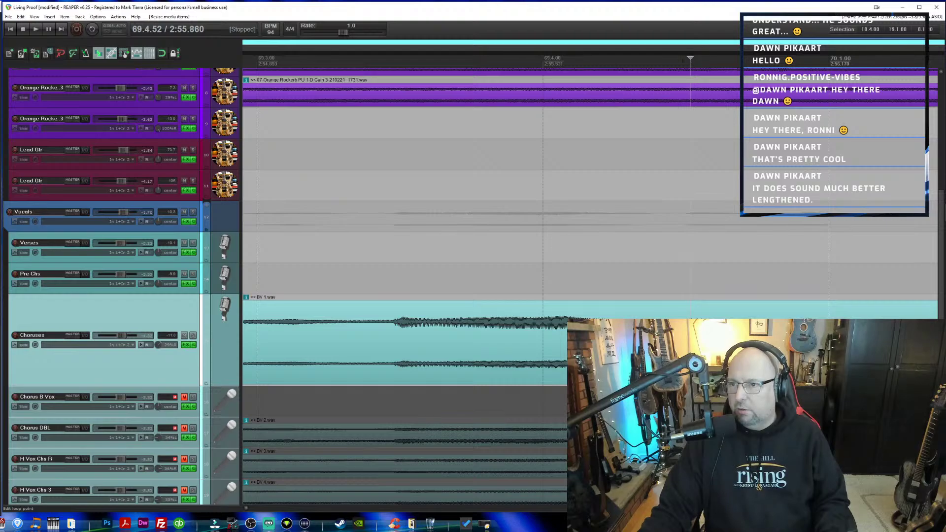
left_click(682, 62)
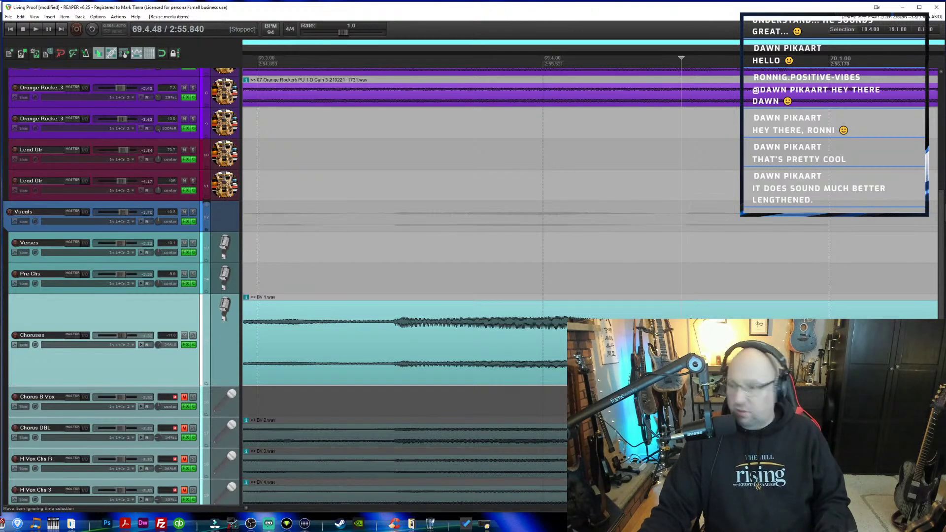
key("s")
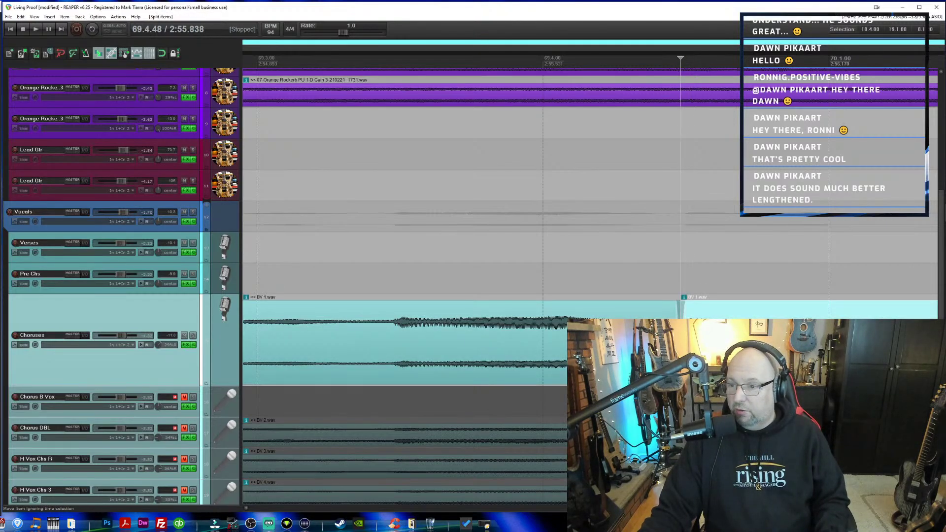
Split the Chs 3 BV 1.wav remainder at 70.1.30 and trim the start of the following piece to about 70.1.94.
scroll(591, 340, "right", 7)
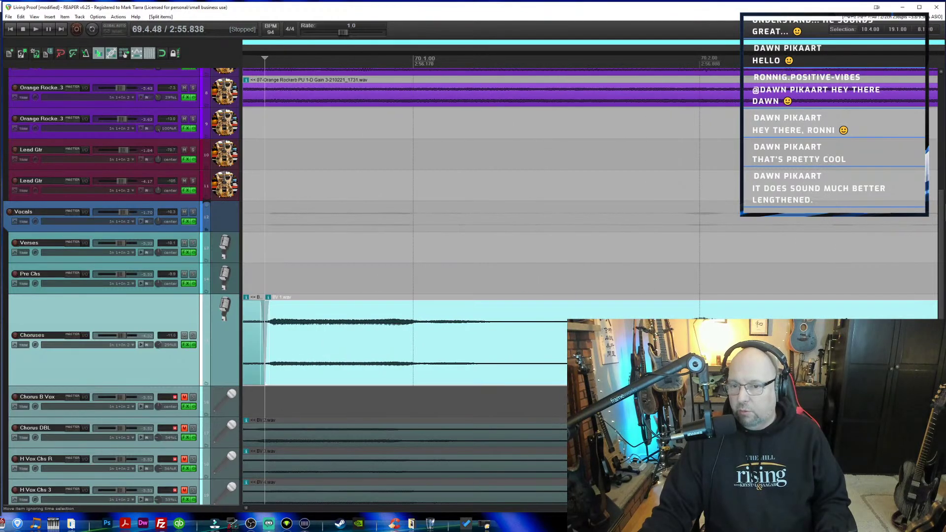
scroll(592, 340, "left", 2)
scroll(592, 340, "down", 2)
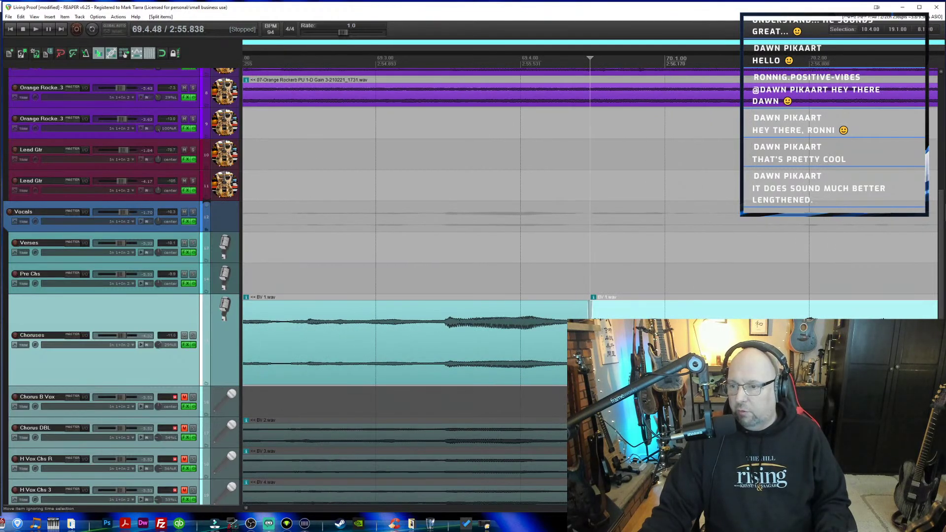
left_click(709, 340)
key("s")
left_click_drag(709, 308, 801, 308)
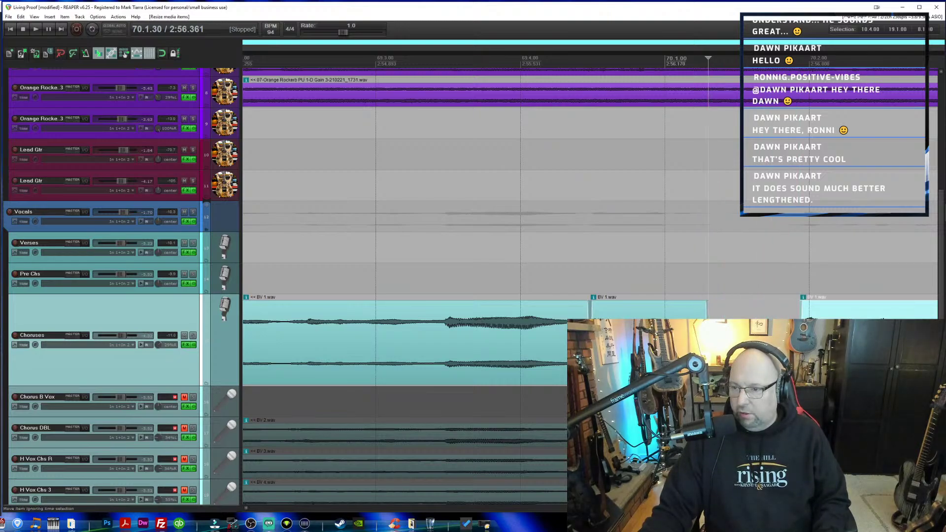
Time-stretch the short Chs 3 piece starting at 69.4.48 to rate 0.744 and audition it from 69.3.81.
left_click(700, 340)
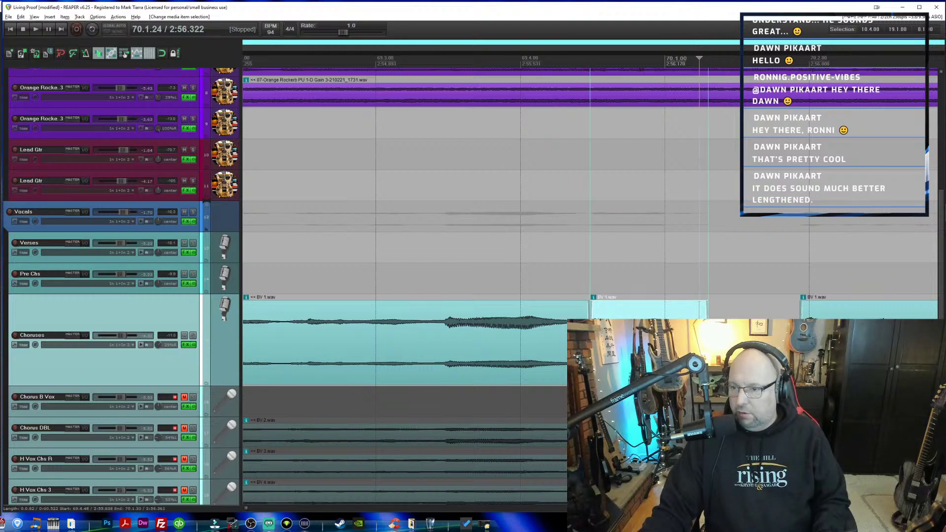
left_click_drag(708, 308, 749, 308)
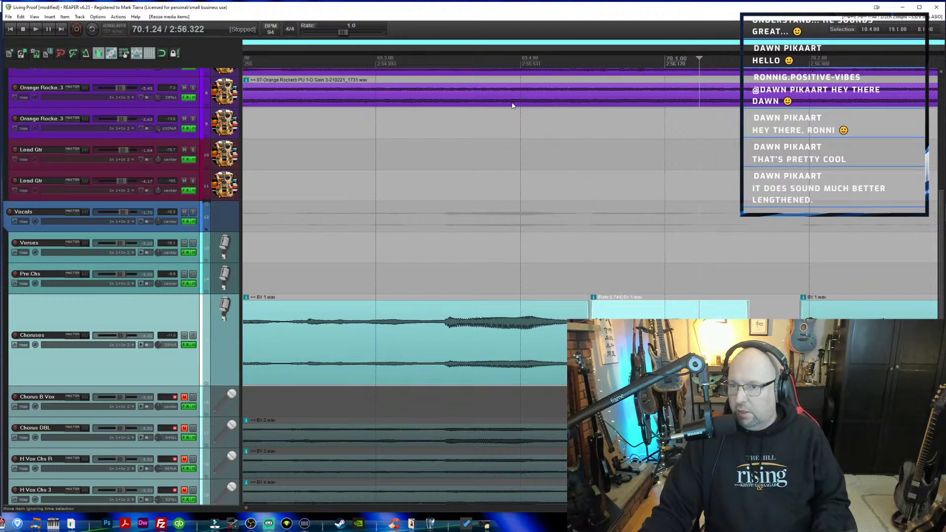
left_click(493, 60)
key("space")
key("space")
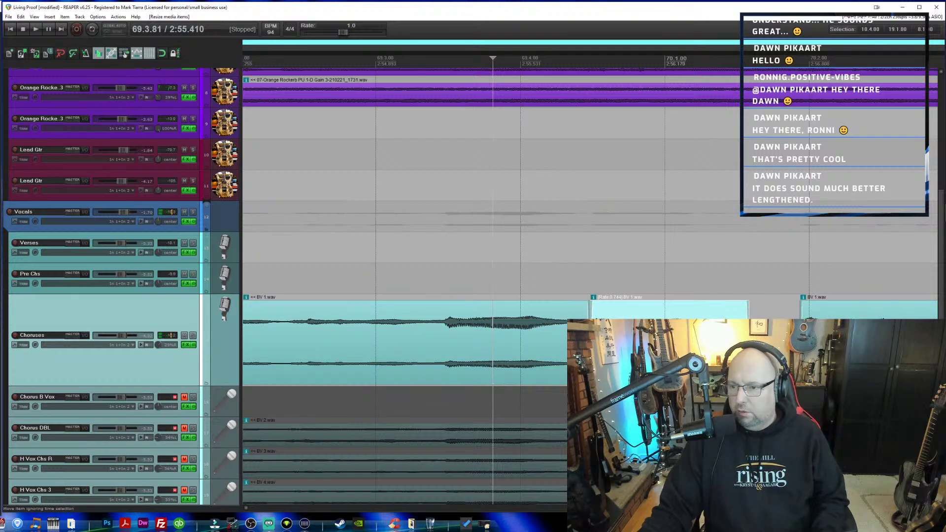
Split the stretched Chs 3 piece at 70.1.26 and shorten its tail to end at 70.1.45.
left_click(702, 308)
key("s")
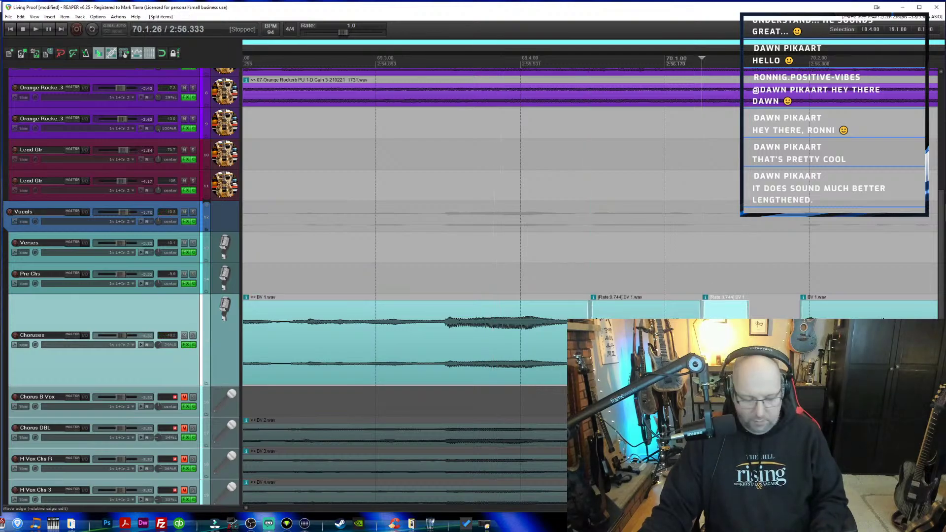
left_click_drag(748, 326, 729, 303)
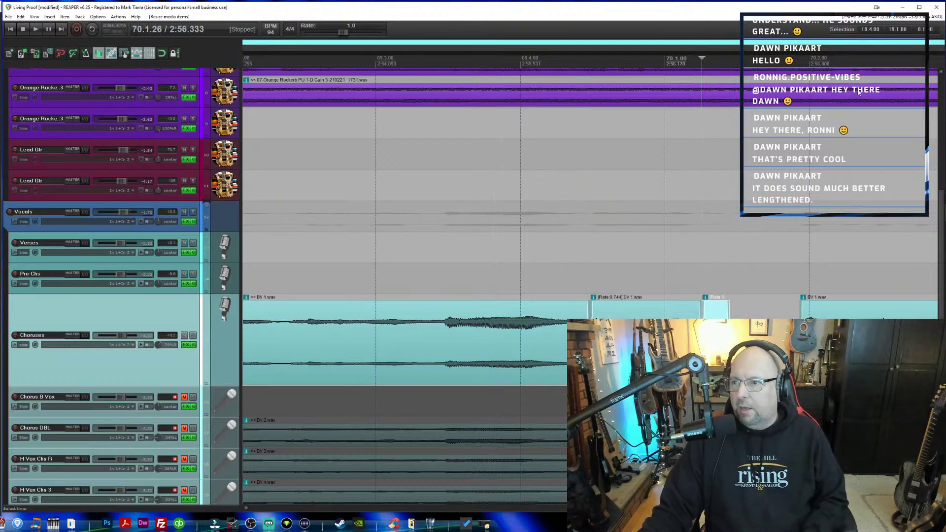
Reduce the Choruses track's height and glue all of its chorus items into one item.
scroll(732, 207, "down", 6)
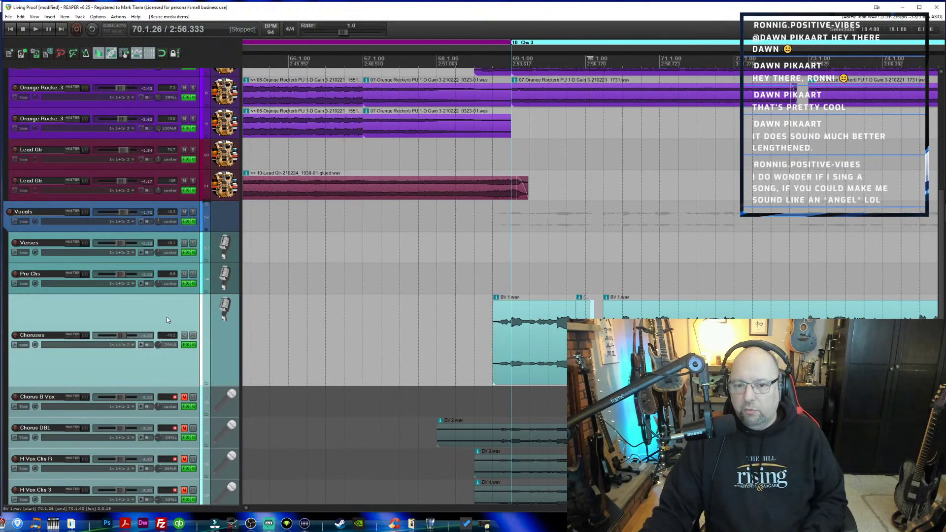
left_click_drag(140, 384, 136, 328)
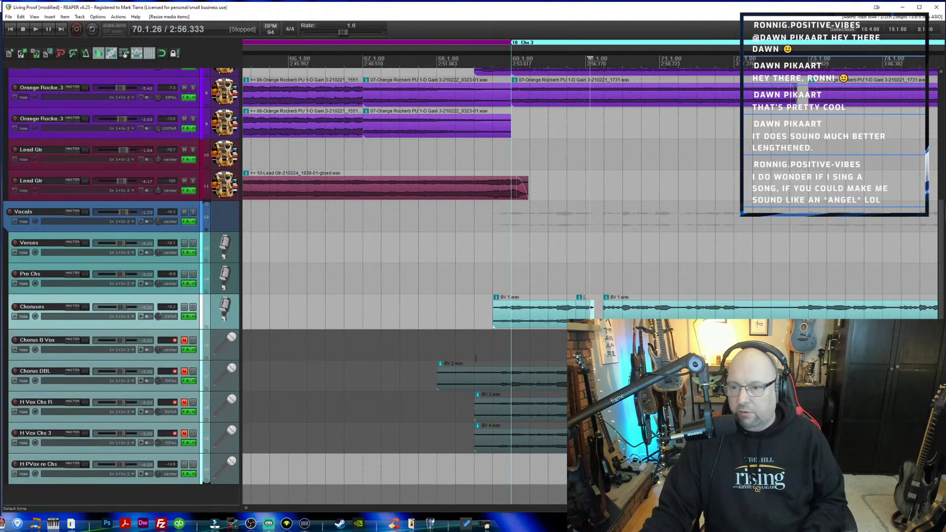
scroll(477, 356, "down", 8)
scroll(476, 356, "down", 4)
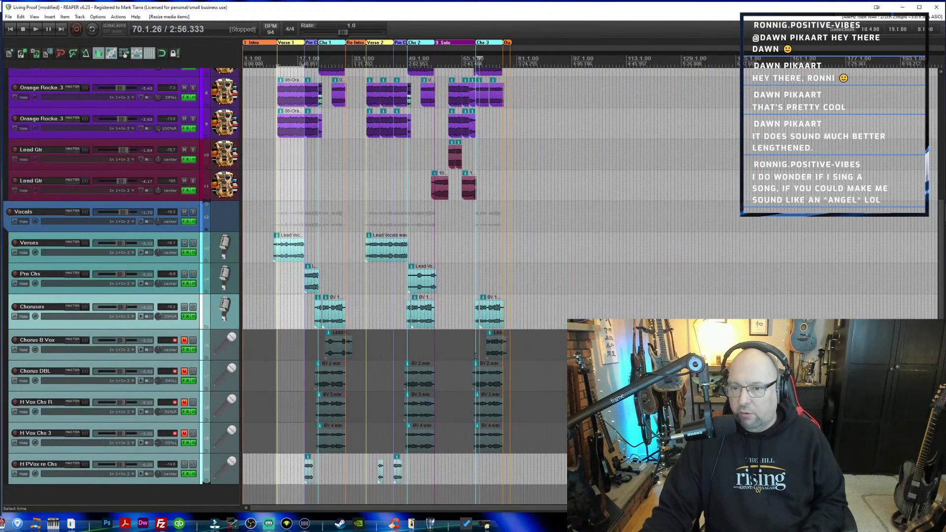
left_click_drag(629, 306, 330, 315)
right_click(378, 313)
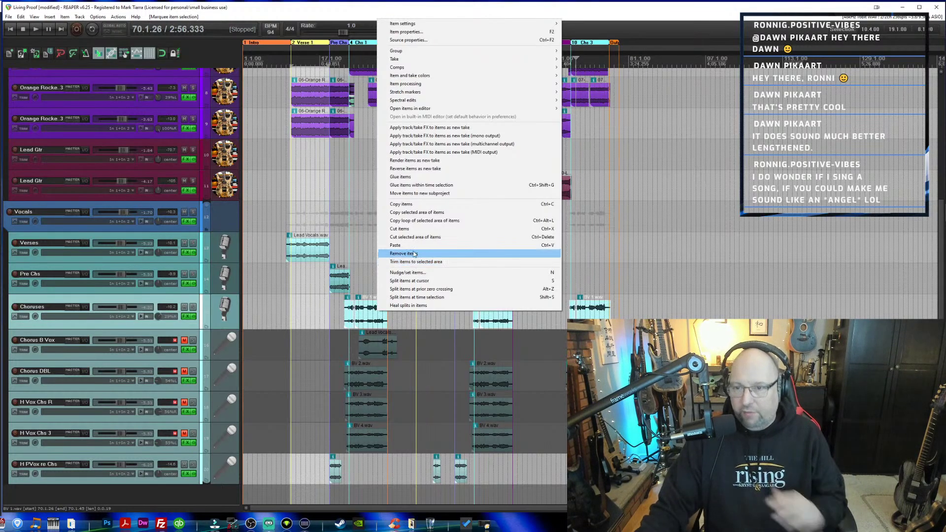
left_click(411, 177)
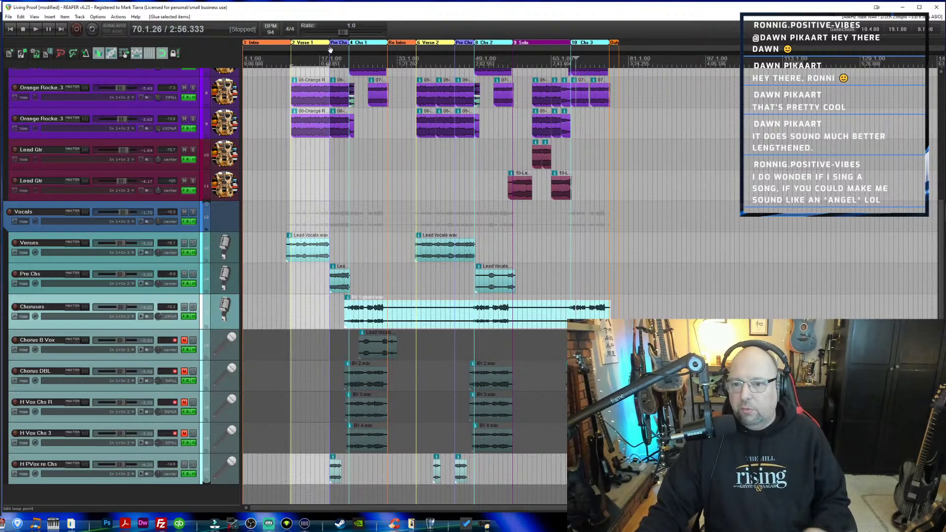
left_click(345, 51)
scroll(346, 51, "up", 5)
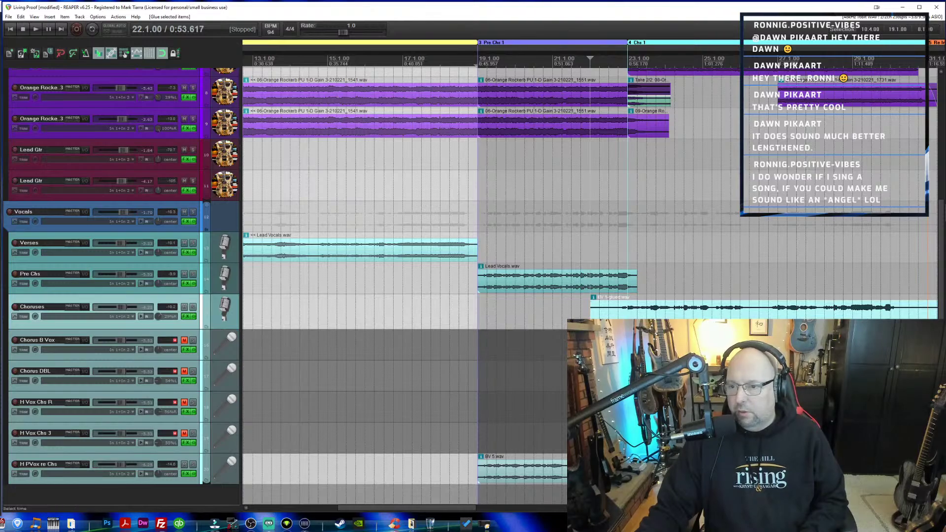
scroll(491, 276, "down", 5)
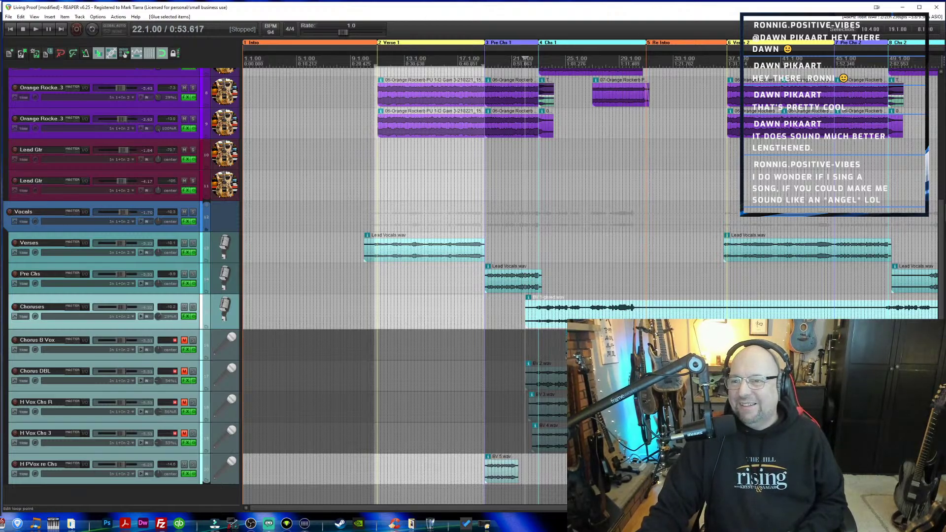
left_click(512, 60)
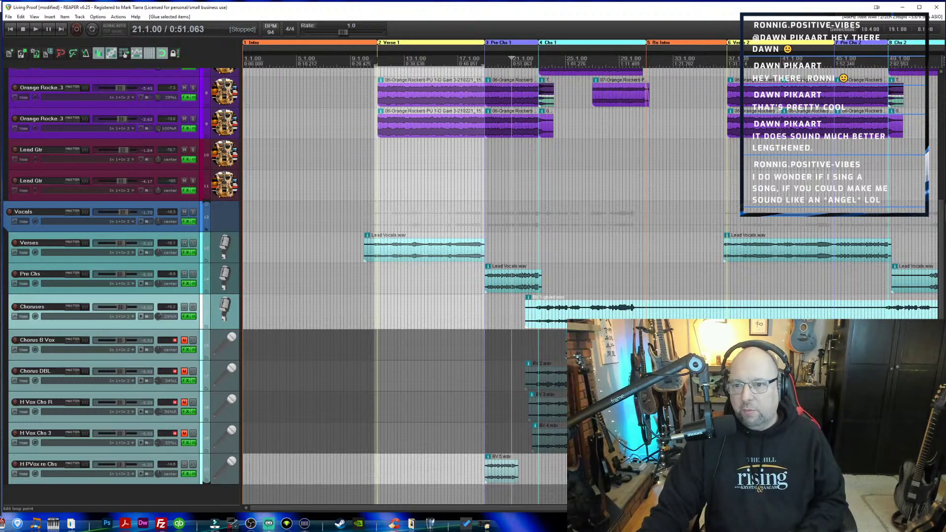
key("2")
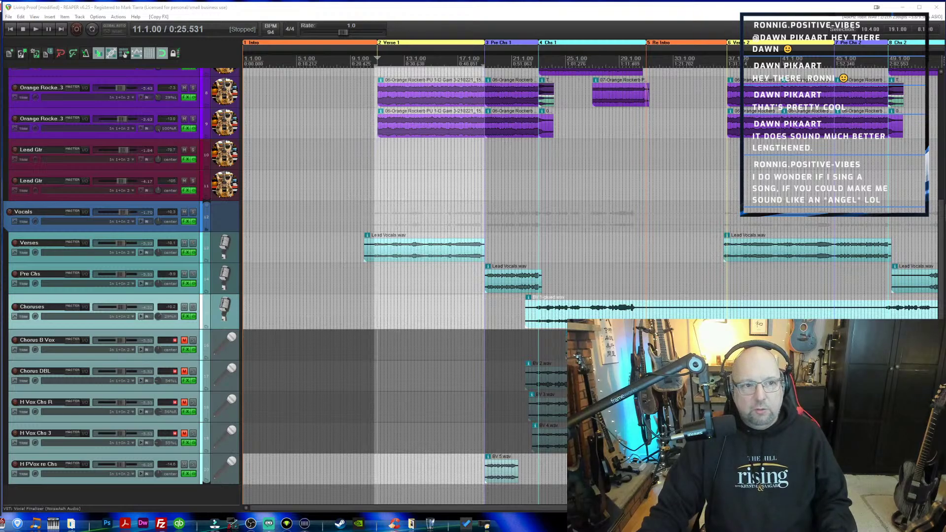
Copy the Vocal Finalizer effect from the Pre Chs track to the Choruses track in the mixer.
key("Delete")
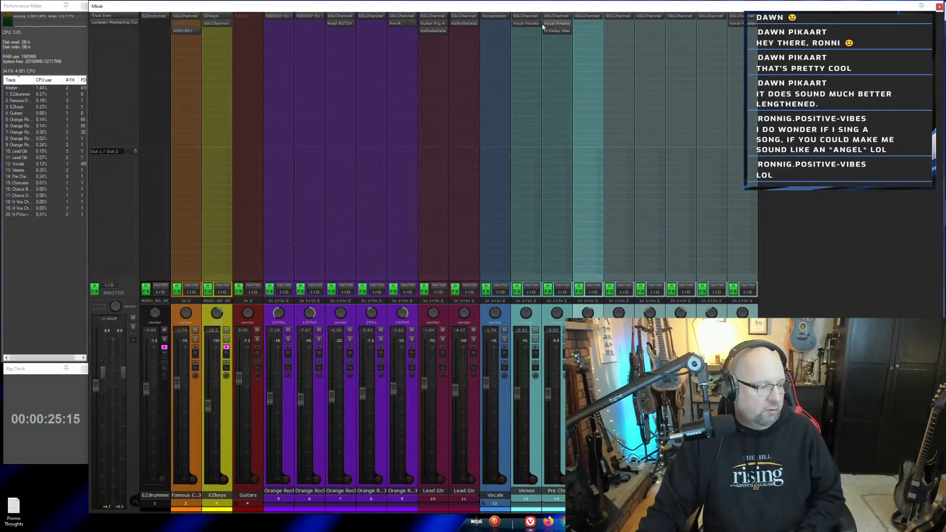
left_click_drag(574, 26, 584, 23)
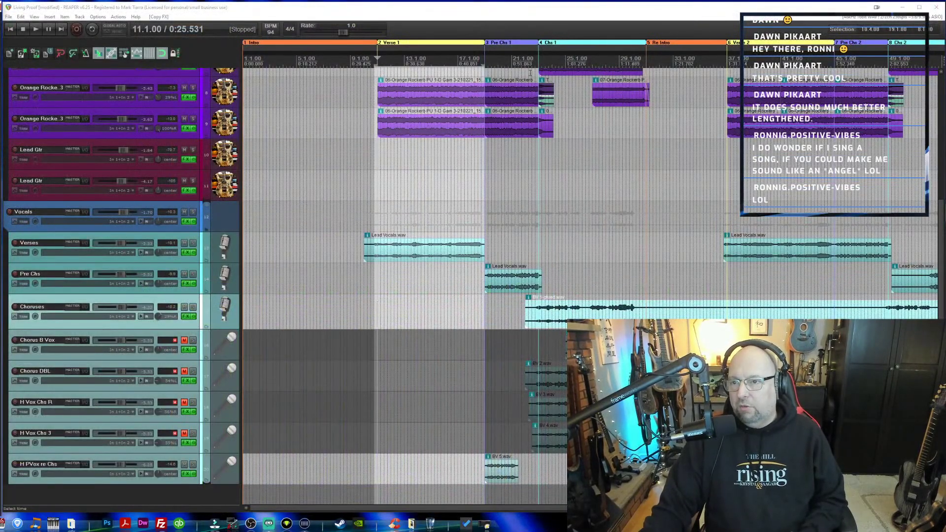
Play Chs 1 repeatedly from just before 23.1.00 and set the Choruses track's volume to -3.27 dB.
left_click(531, 60)
key("space")
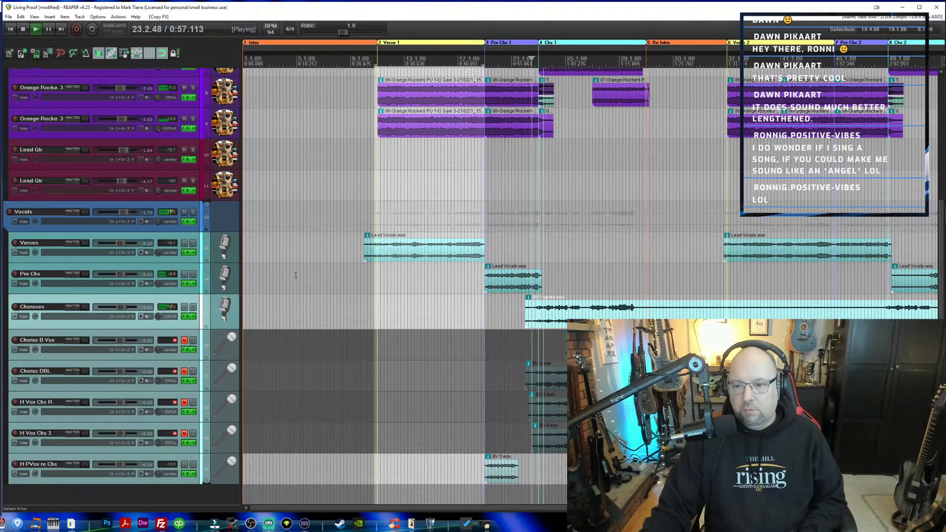
key("space")
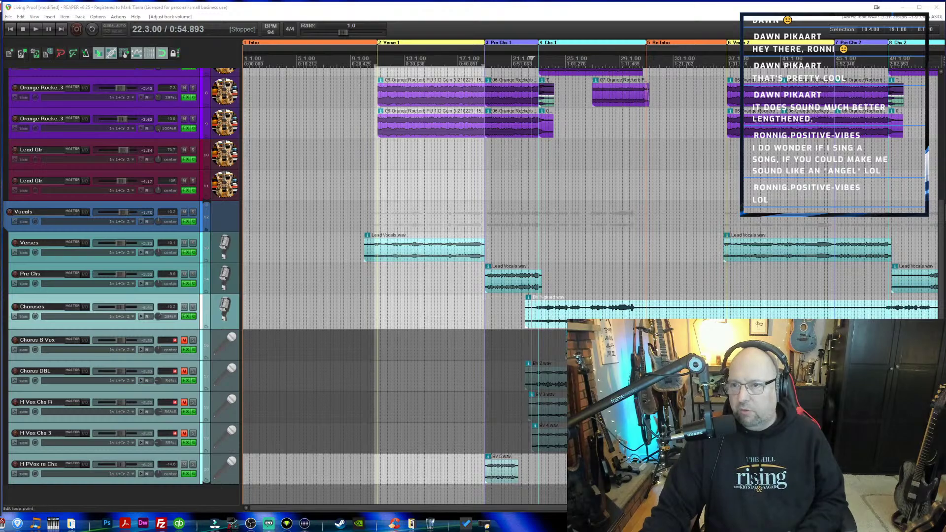
key("space")
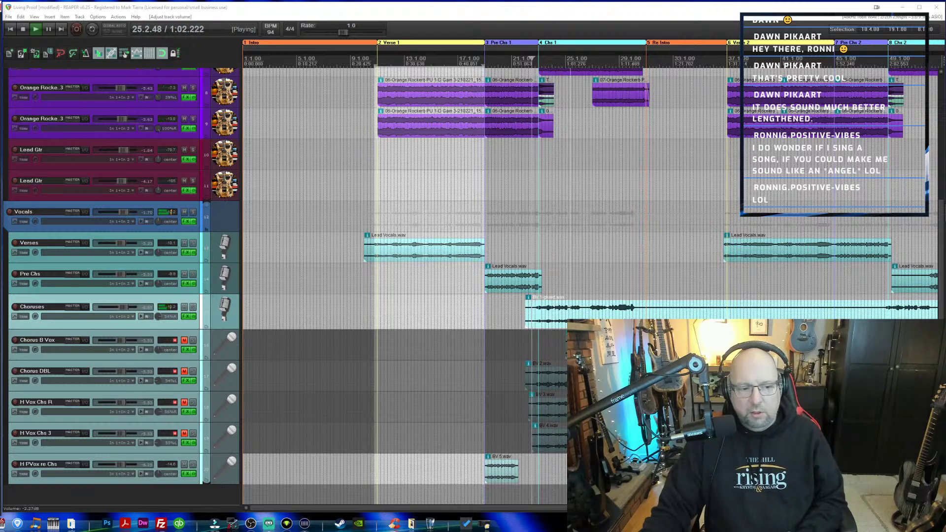
key("space")
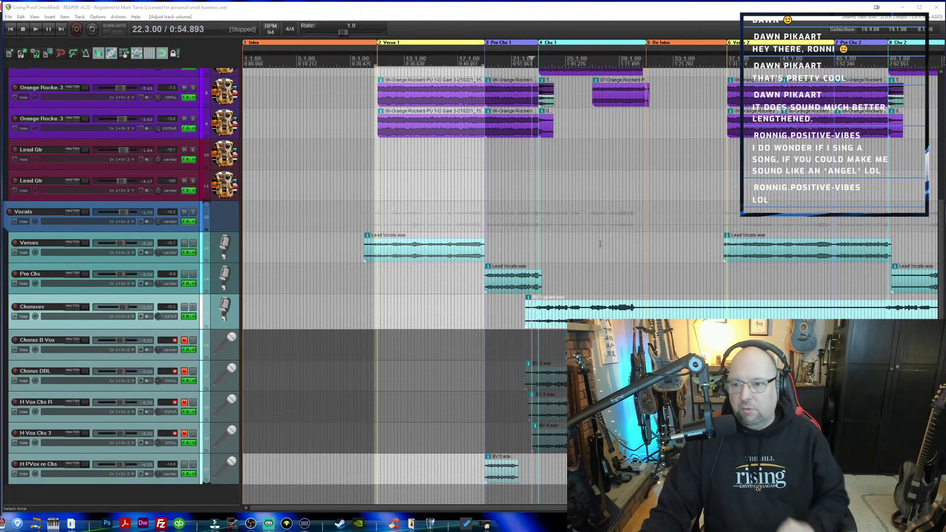
key("space")
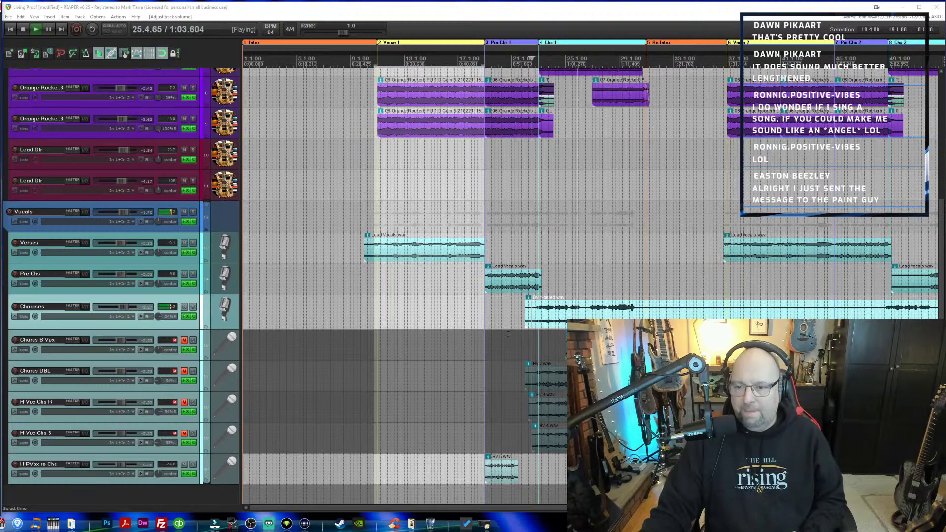
key("space")
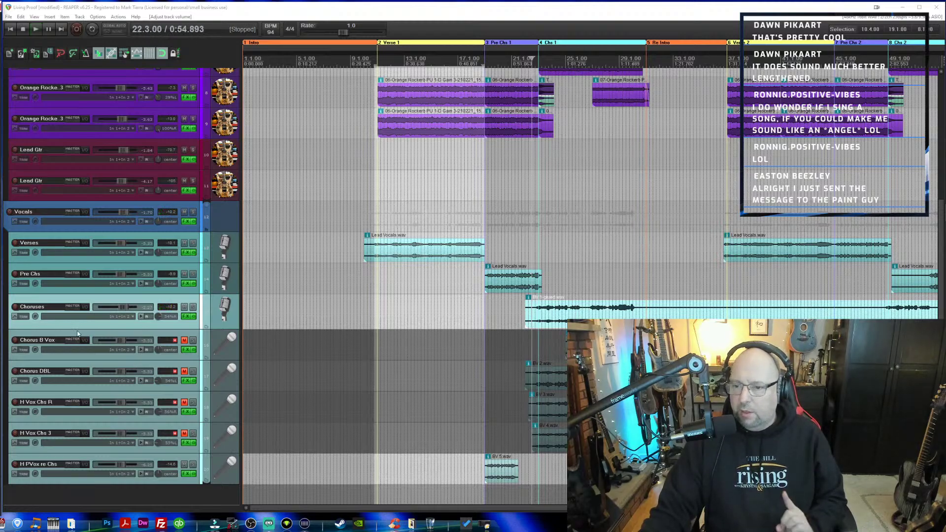
Move the Chorus DBL track directly below Choruses and unmute it.
left_click_drag(54, 365, 45, 328)
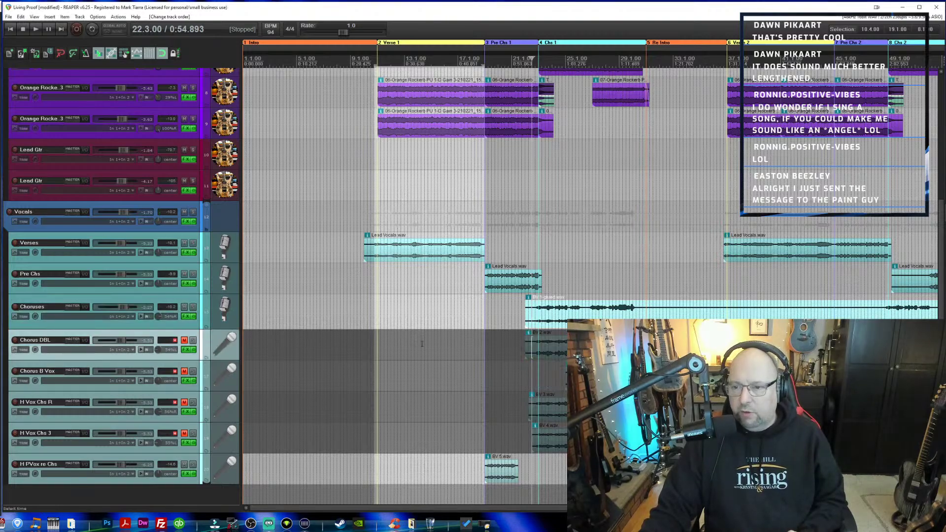
left_click(185, 341)
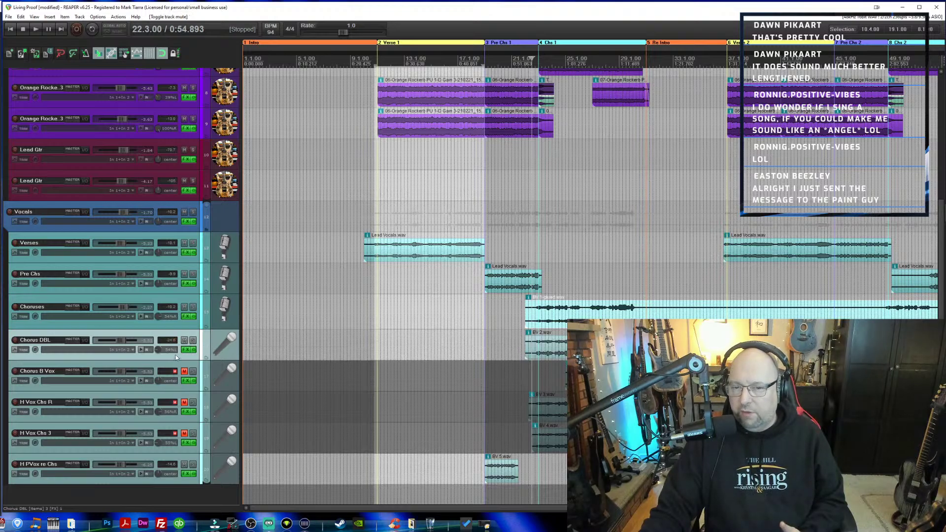
Audition the Chorus DBL track in solo, pan it 100% left, and turn its solo off.
left_click(193, 341)
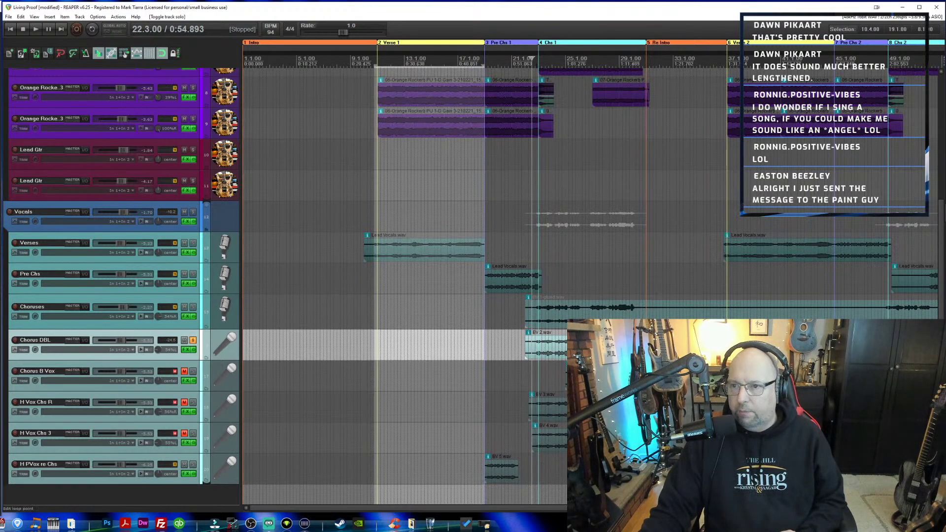
key("space")
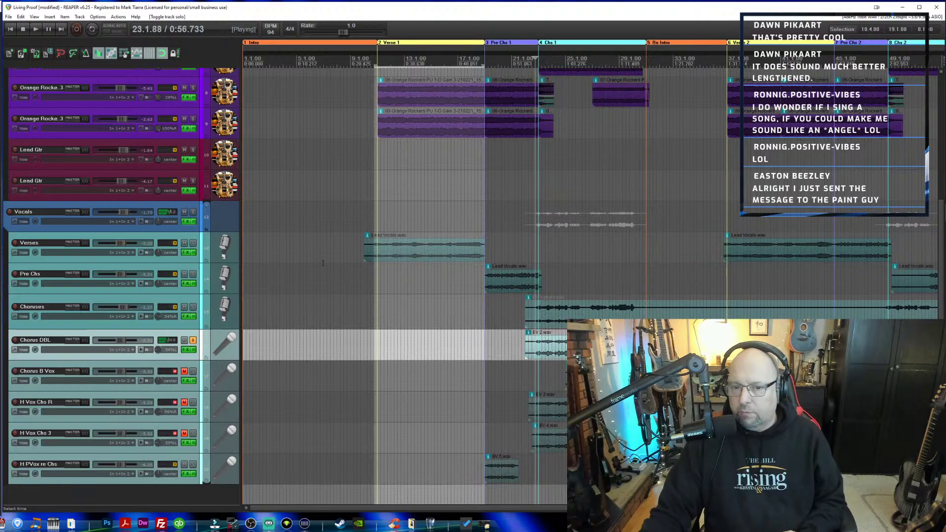
key("space")
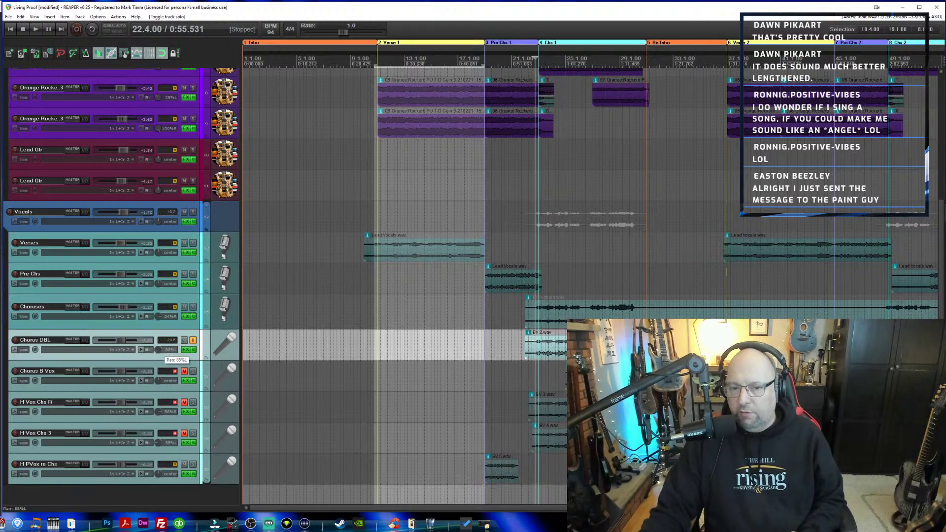
left_click_drag(159, 350, 158, 362)
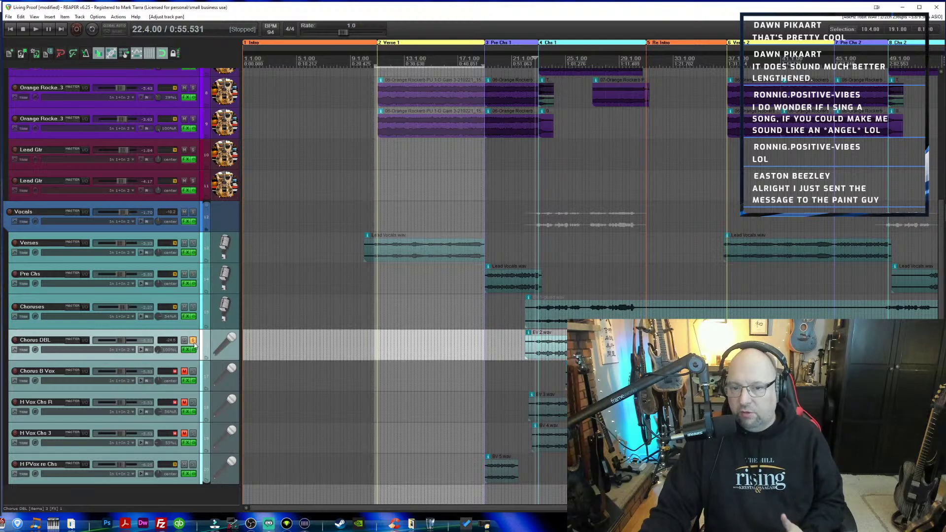
left_click(193, 341)
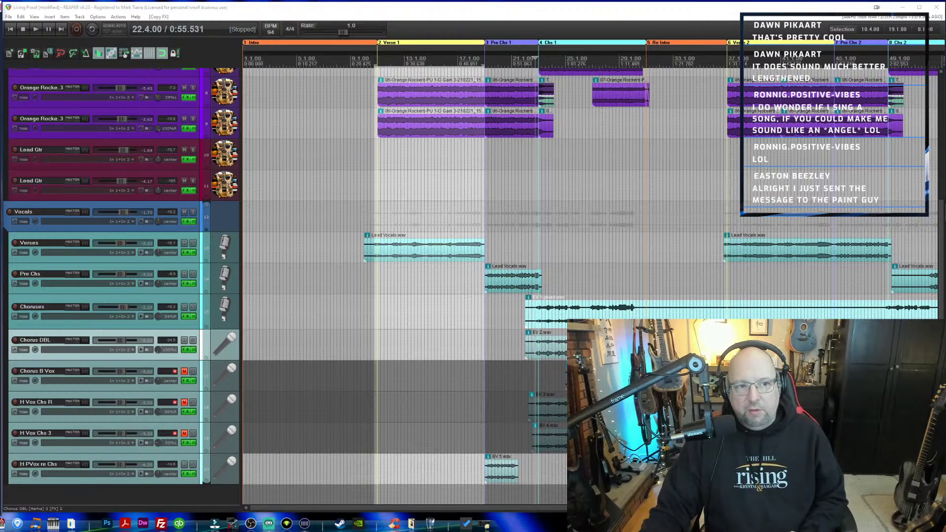
Reduce the stereo width and adjust the body and brightness of the Vocal Finalizer on the Chorus DBL track, and close the plug-in.
left_click_drag(138, 32, 203, 119)
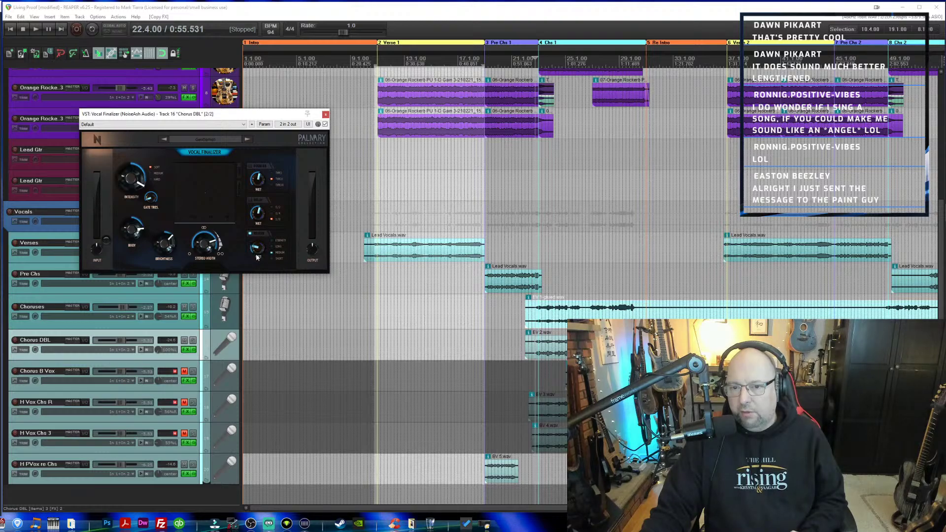
left_click(207, 245)
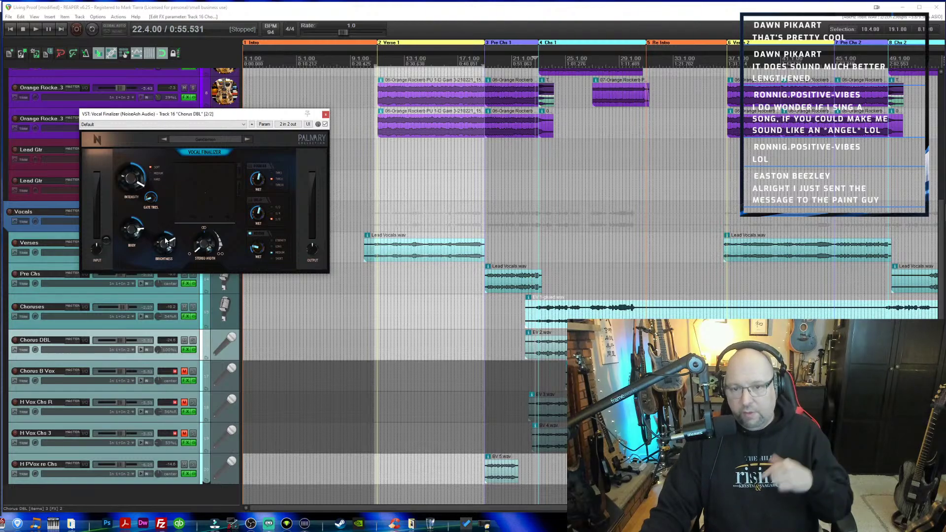
left_click_drag(133, 233, 135, 237)
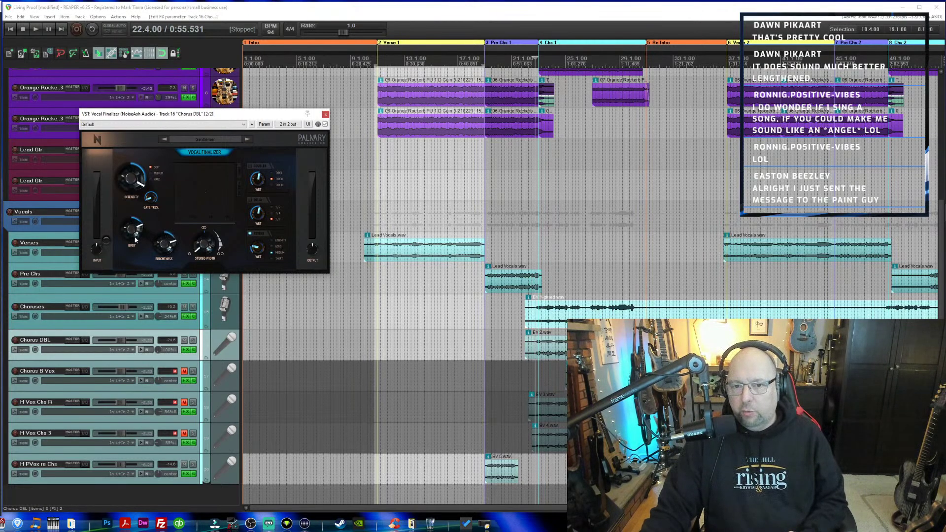
left_click(325, 115)
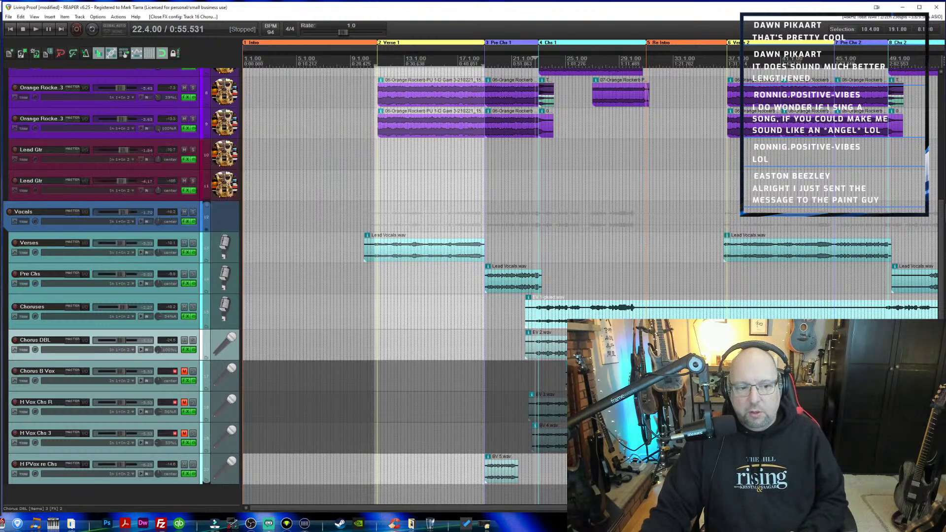
Rename the Chorus DBL track as Chorus DBL L.
double_click(51, 340)
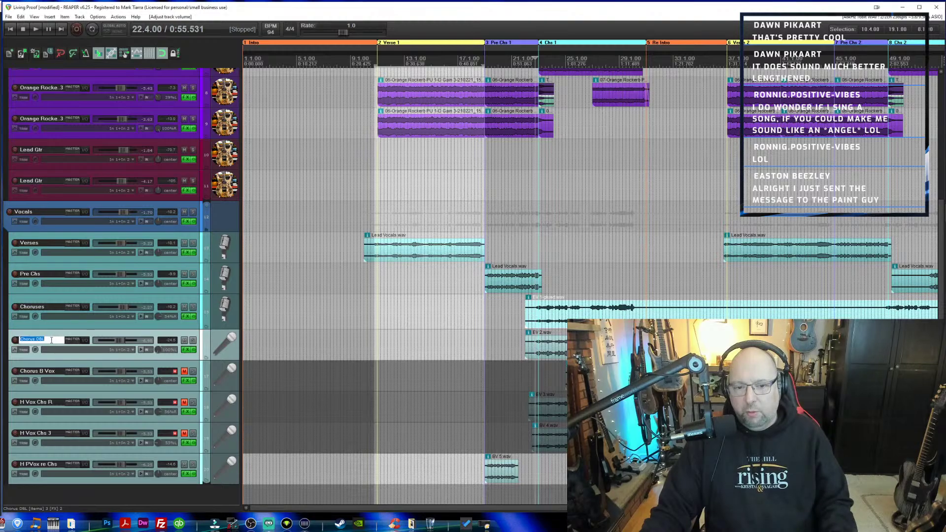
type("L")
key("Return")
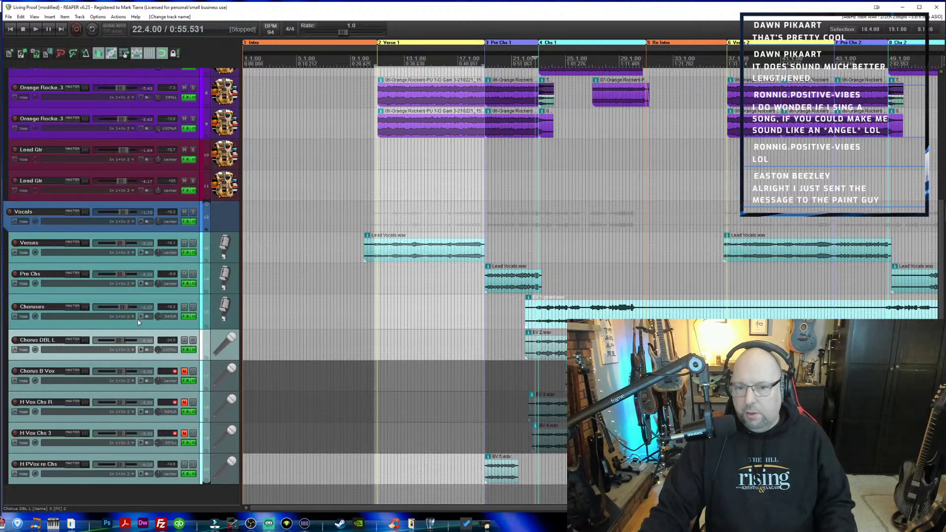
Duplicate the Chorus DBL L track and pan the copy 100% right.
right_click(131, 337)
left_click(157, 172)
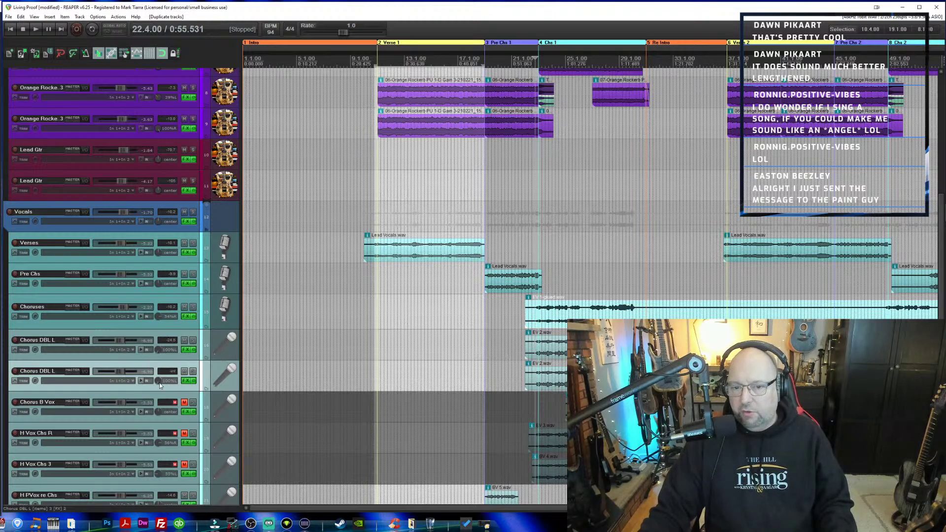
mouse_move(157, 383)
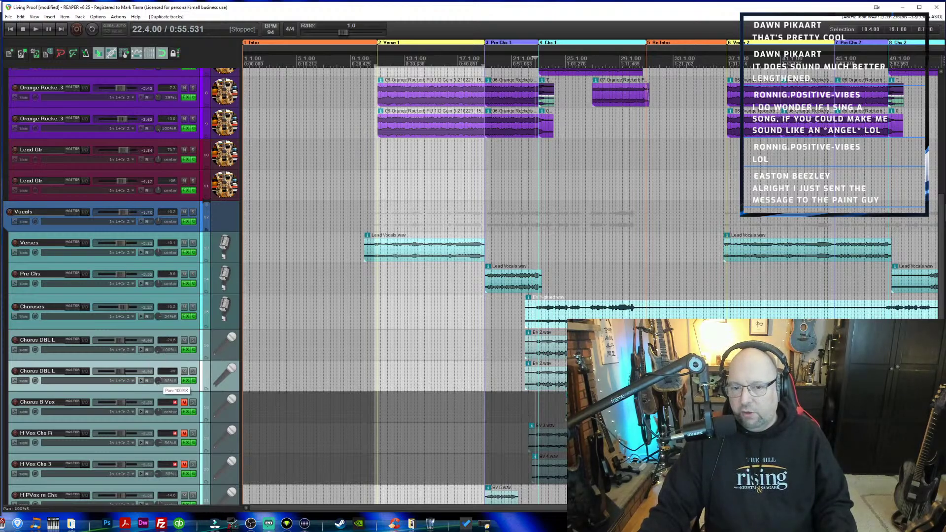
left_click_drag(158, 381, 158, 381)
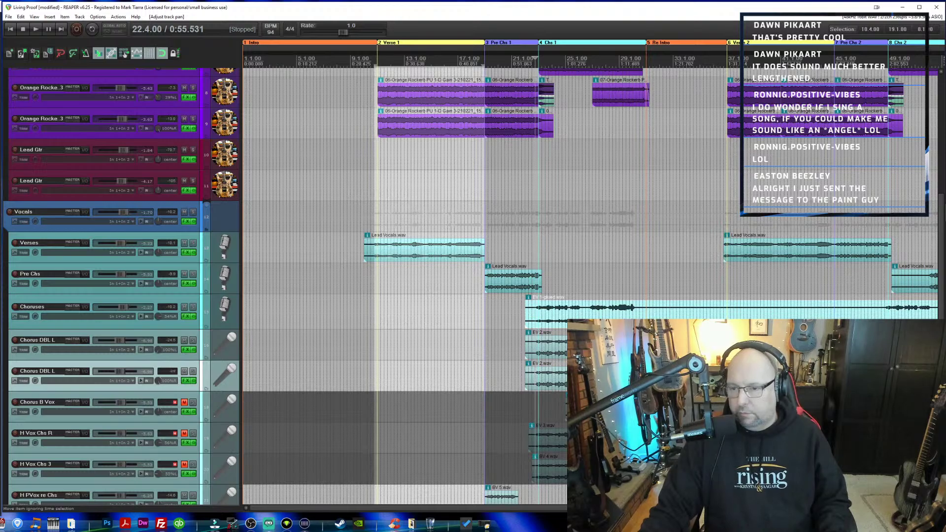
Try setting the original Chorus DBL L track's recording input to mono and return it to stereo.
right_click(570, 348)
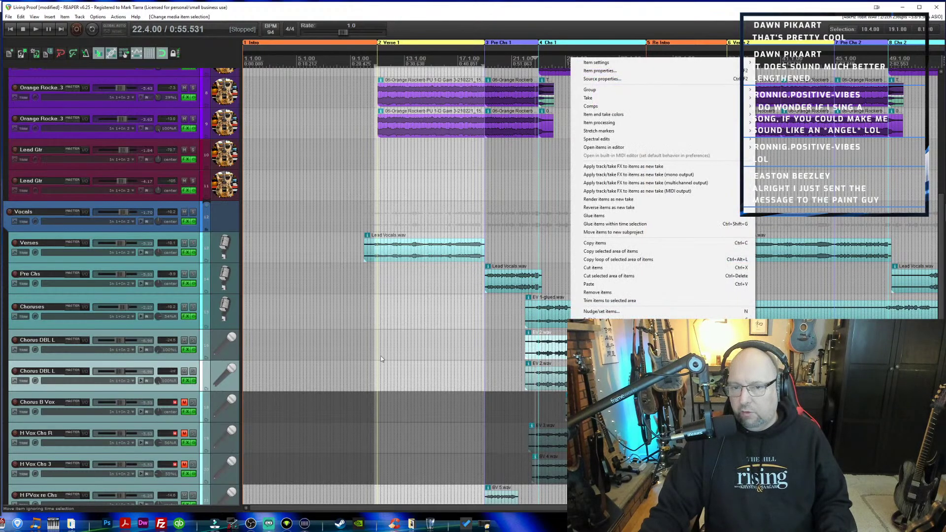
left_click(134, 350)
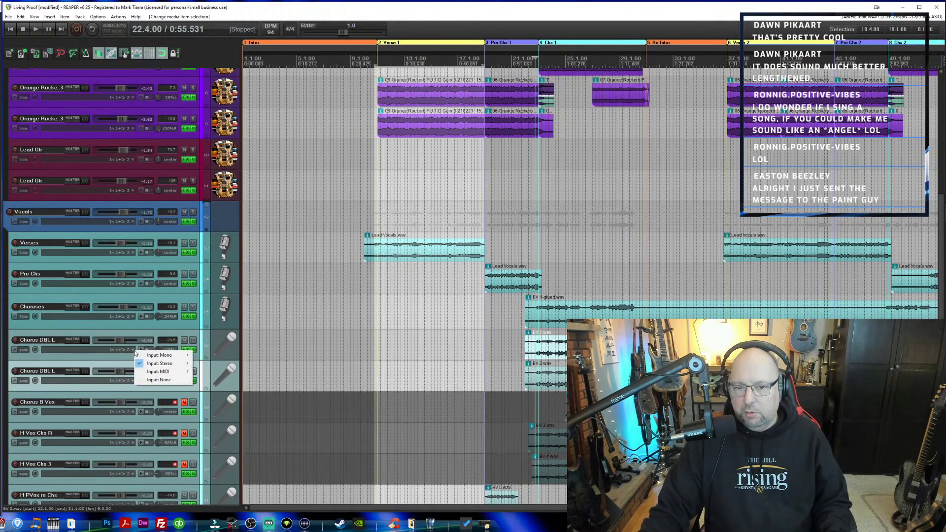
mouse_move(175, 358)
left_click(205, 355)
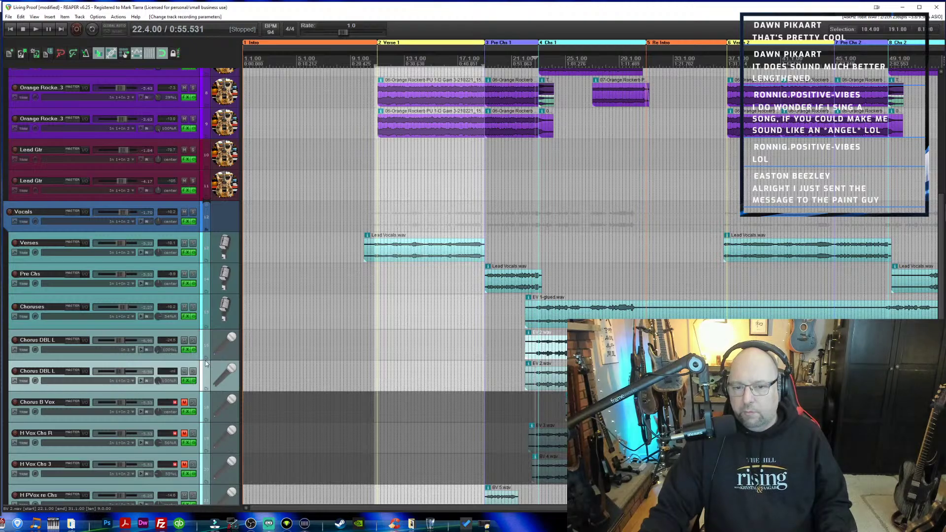
left_click(127, 351)
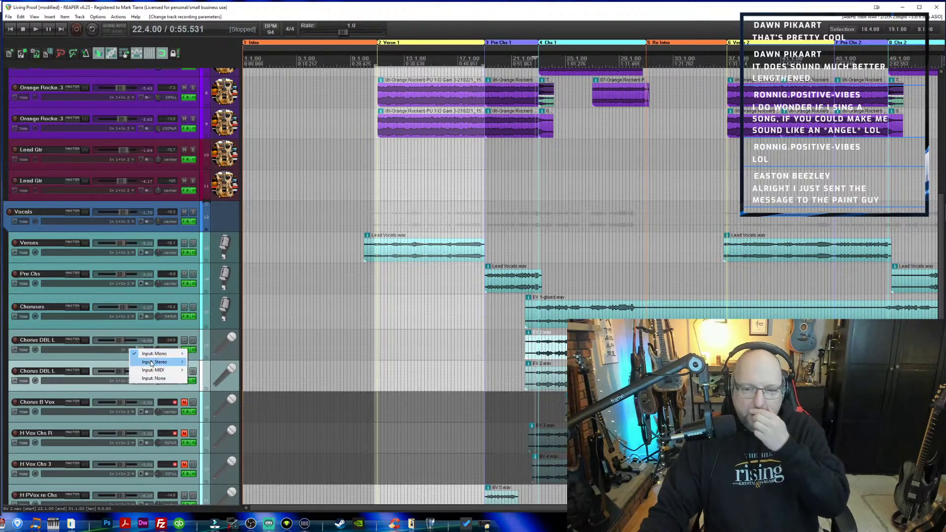
mouse_move(177, 364)
left_click(210, 364)
right_click(596, 93)
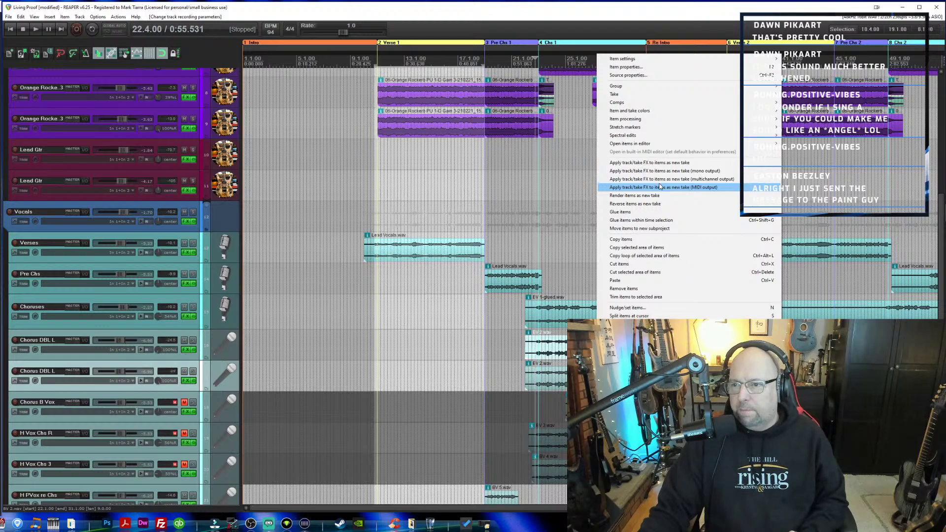
left_click(204, 384)
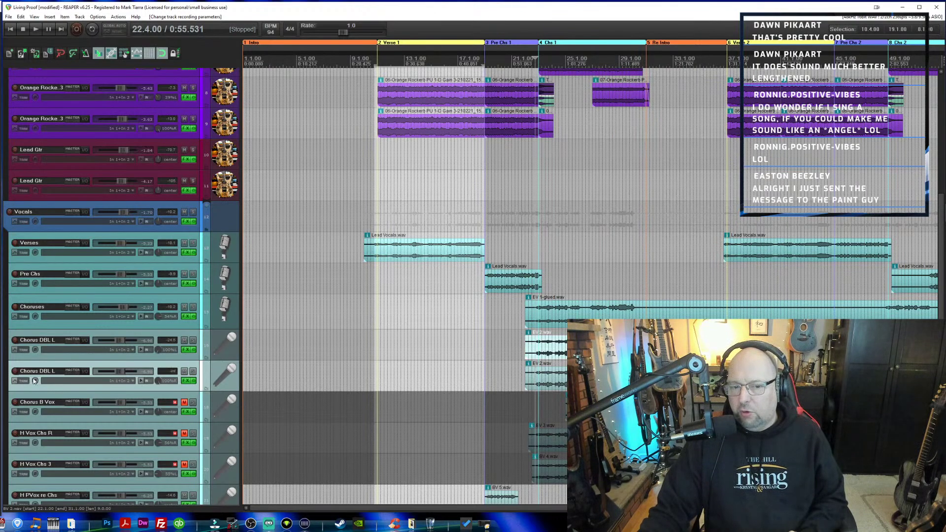
Rename the duplicated track as Chorus DBL r and shift its vocal item slightly in time against the one on Chorus DBL L.
double_click(51, 373)
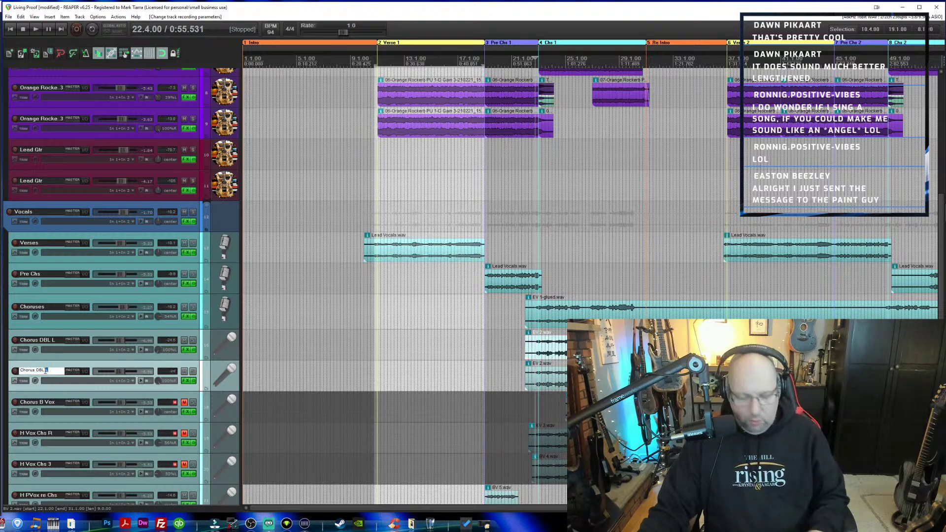
key("Return")
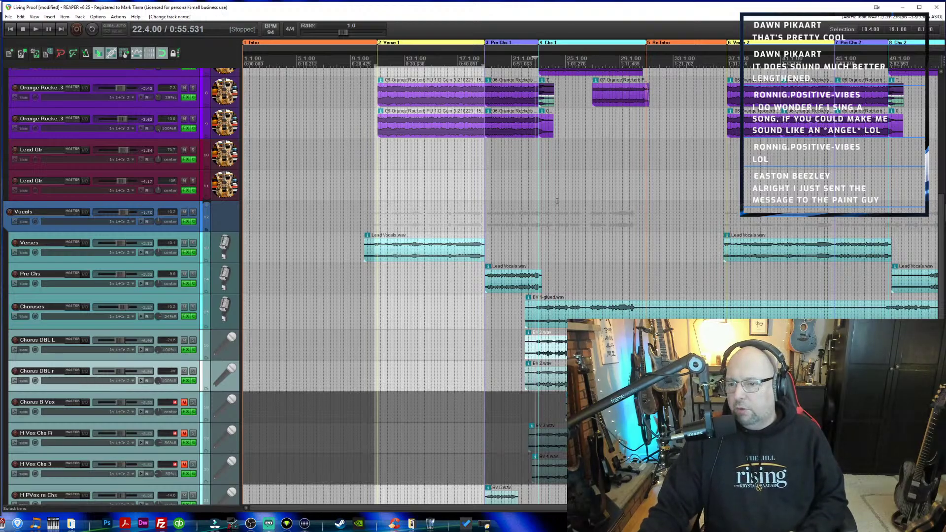
scroll(603, 307, "up", 4)
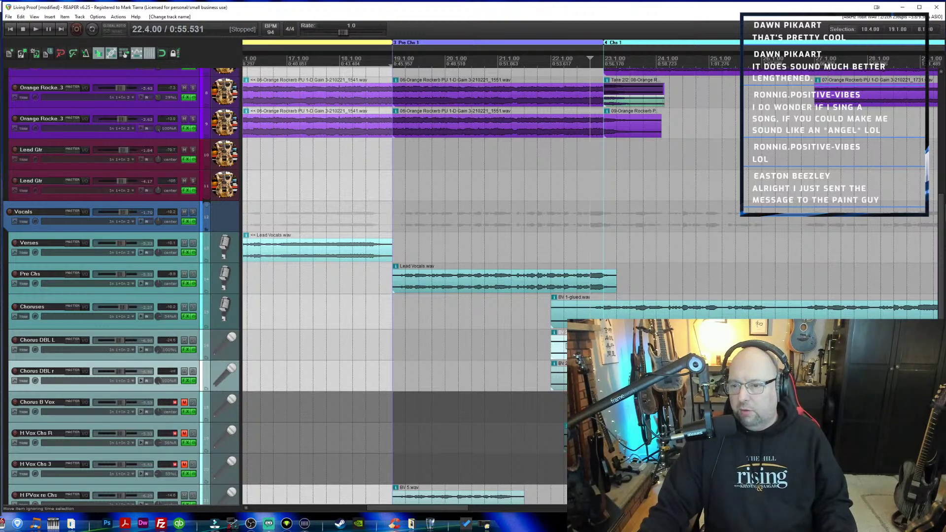
left_click(563, 359)
left_click_drag(570, 355, 567, 379)
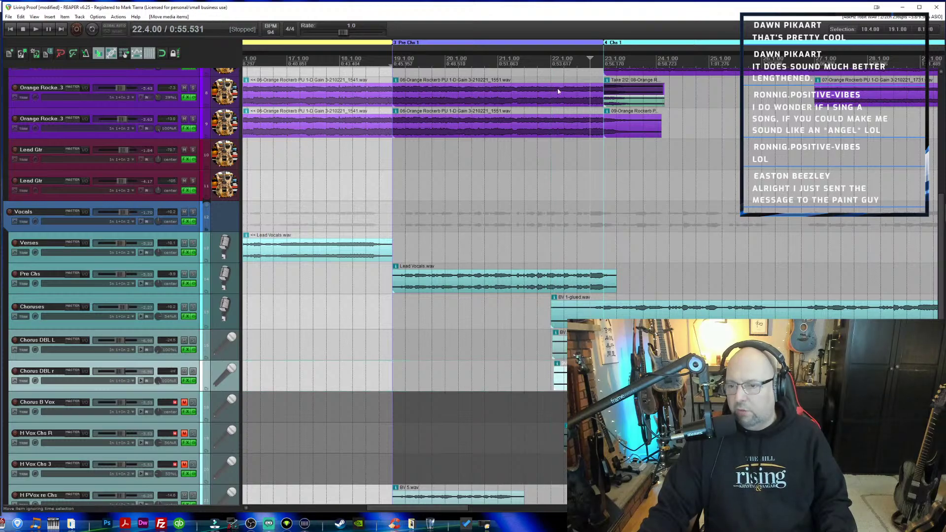
Audition the chorus entry from 21.4.69 and shift the vocal item on the Chorus DBL r track slightly again.
scroll(560, 64, "down", 2)
left_click(559, 61)
key("space")
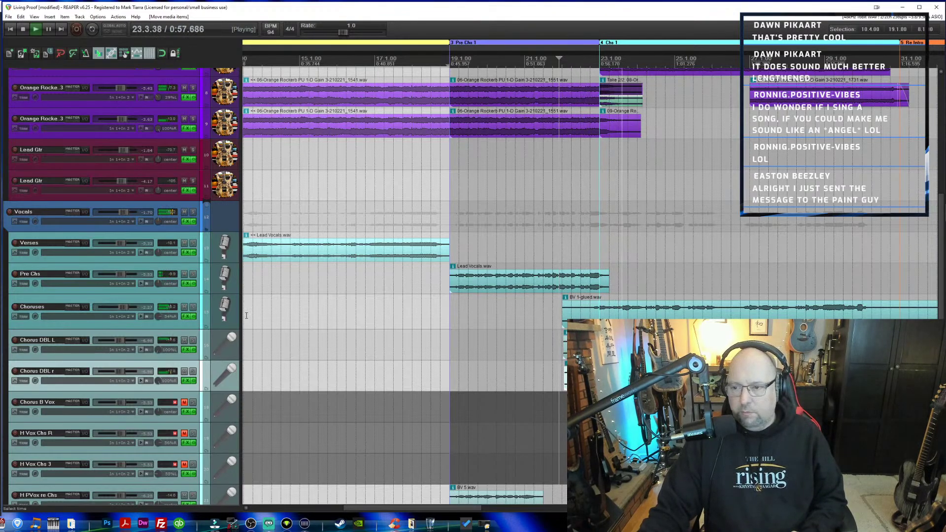
key("space")
scroll(362, 434, "up", 3)
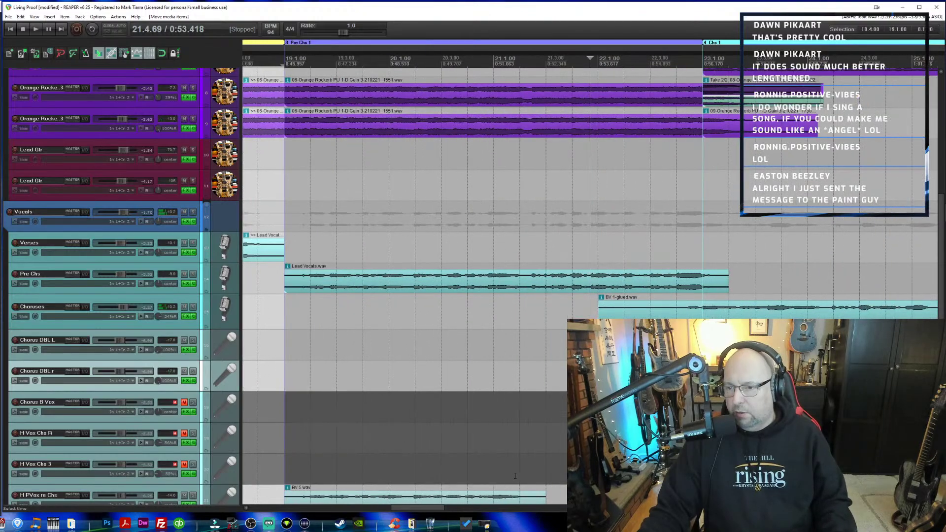
scroll(626, 350, "up", 4)
left_click(656, 348)
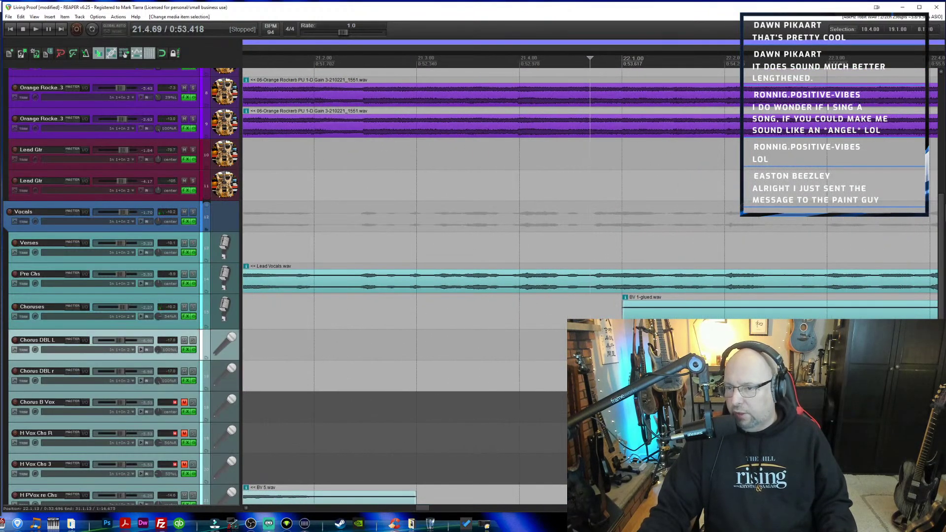
left_click_drag(655, 347, 650, 378)
scroll(555, 102, "down", 3)
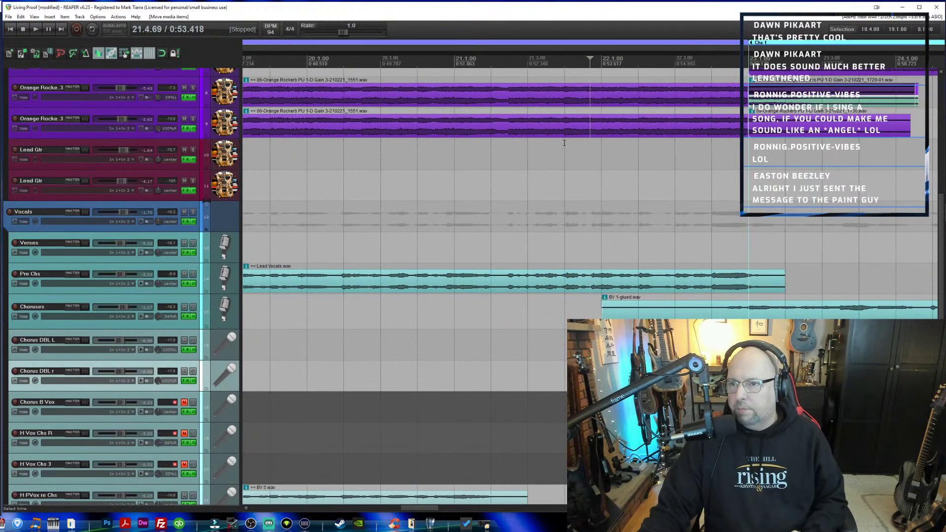
Play the chorus entry with the new offset and move the Chorus DBL r item so it starts at 22.1.07.
key("space")
scroll(573, 184, "down", 2)
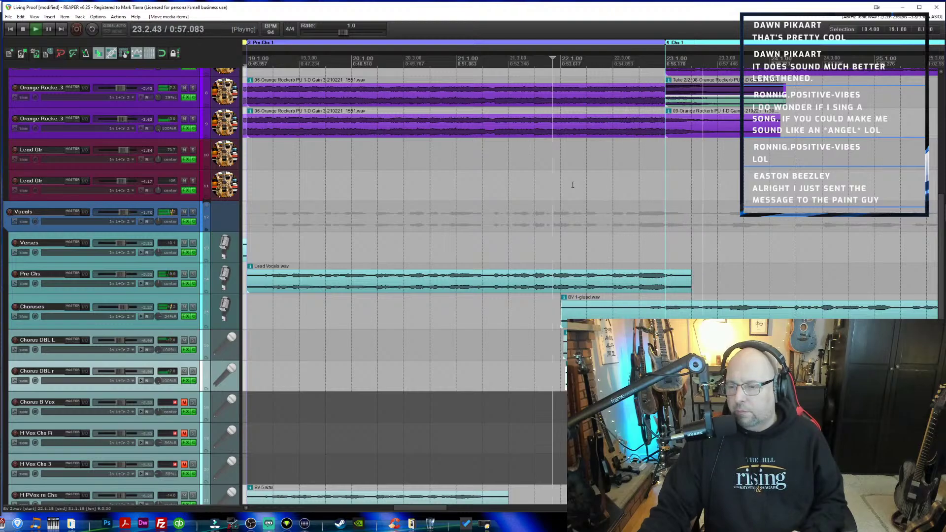
key("space")
scroll(548, 278, "up", 6)
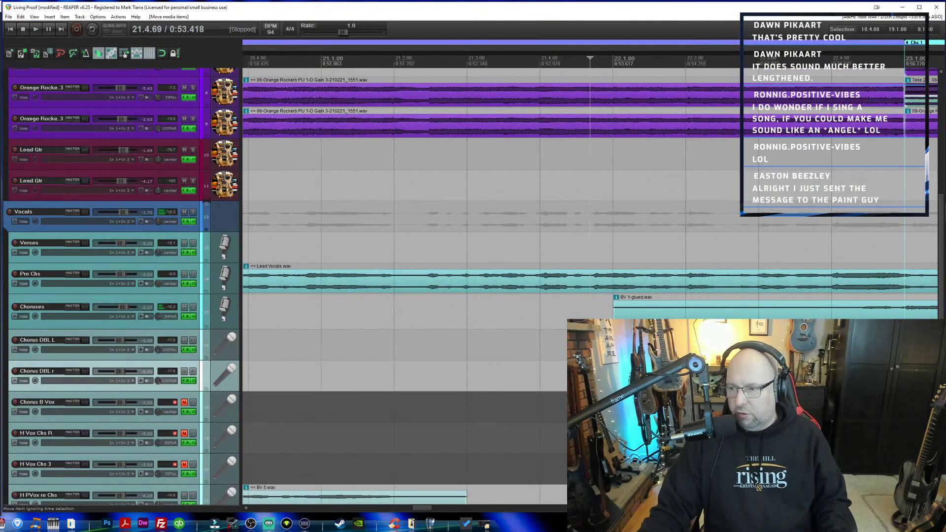
left_click_drag(645, 347, 638, 377)
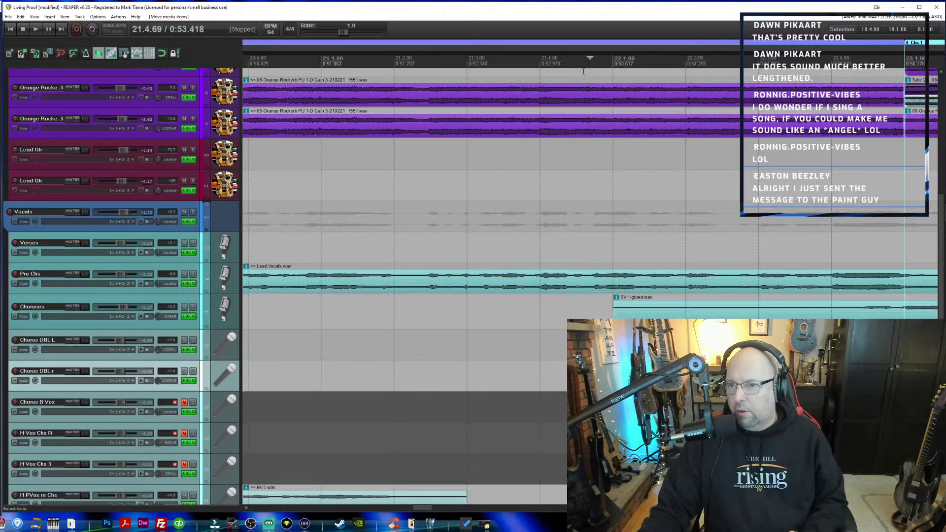
Audition the doubled chorus vocals from 21.4.69 and lower the Chorus DBL r track's volume.
key("space")
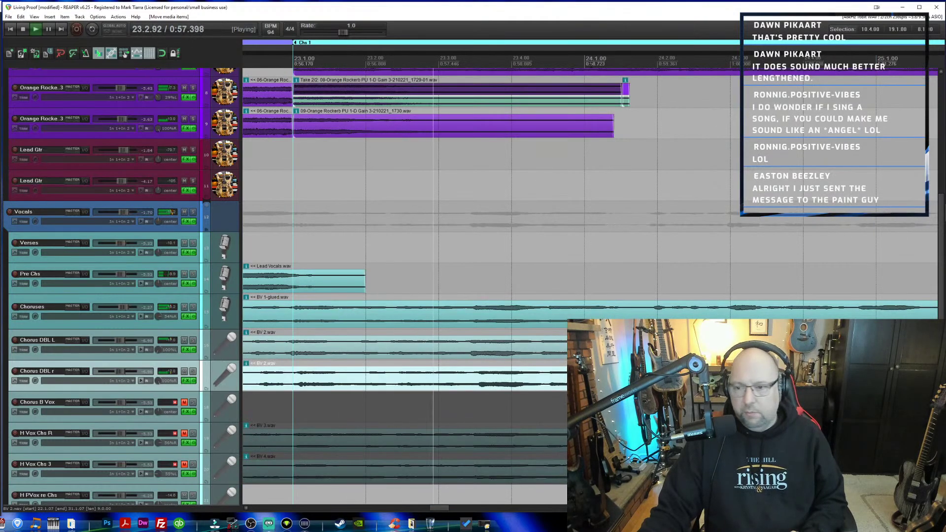
key("space")
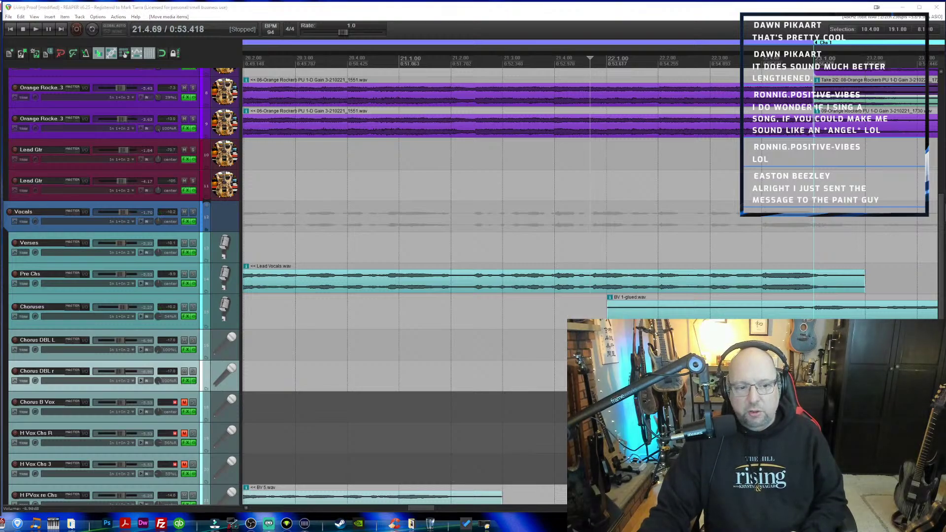
scroll(119, 340, "down", 2)
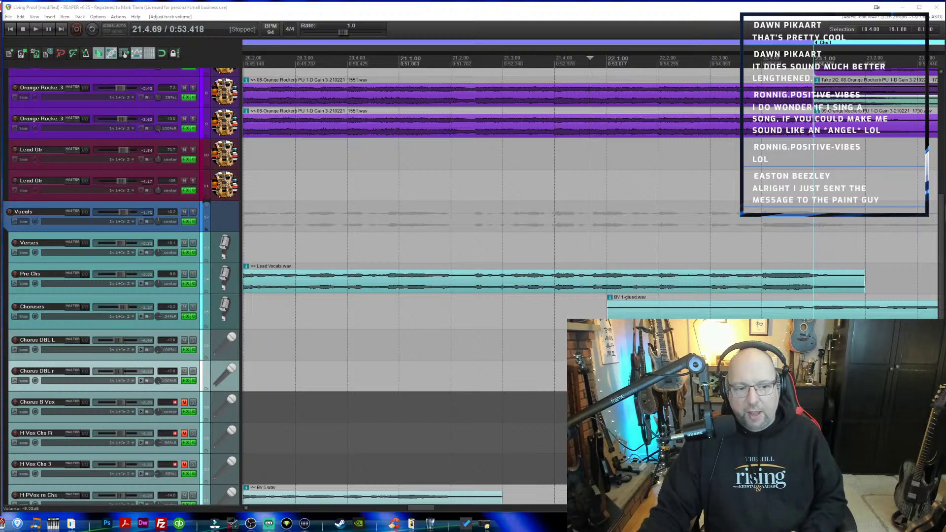
scroll(615, 263, "down", 3)
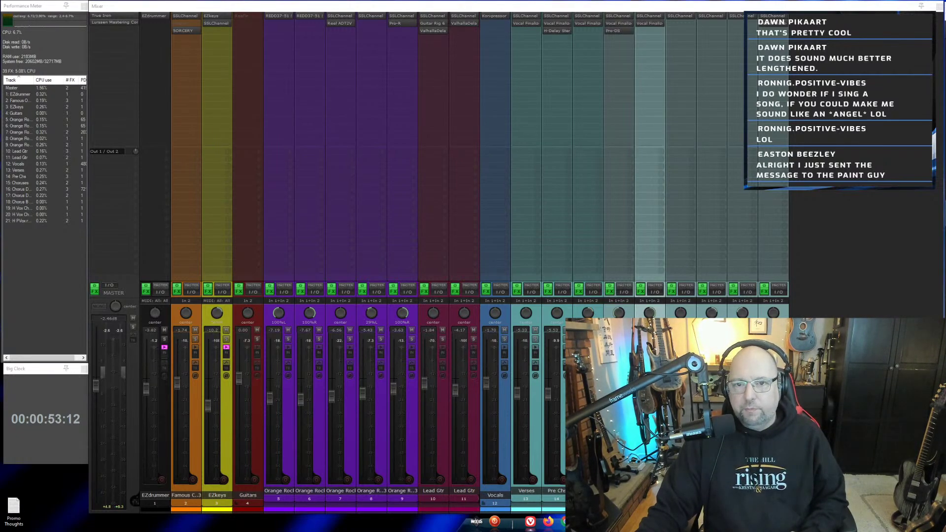
Load the Male Wide Band preset in Pro-DS on the Chorus DBL L track and copy the effect to Chorus DBL r.
left_click(787, 141)
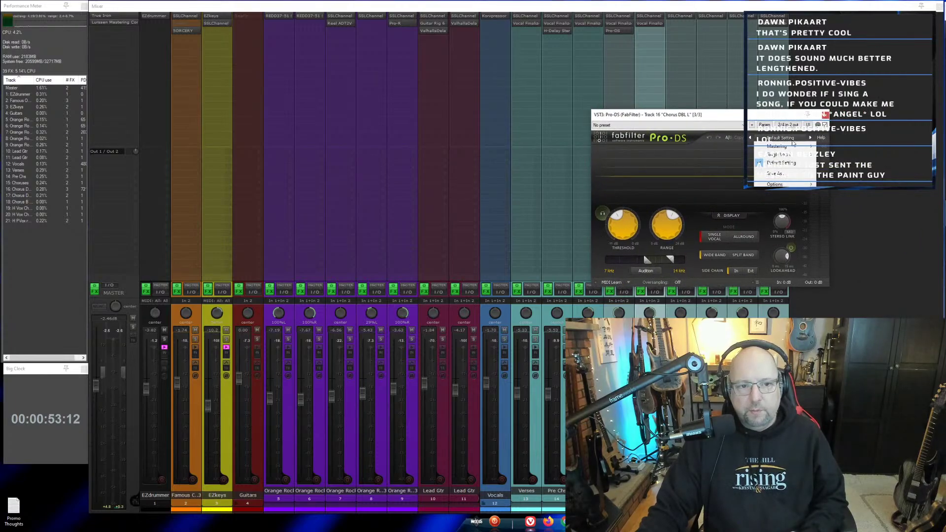
mouse_move(796, 159)
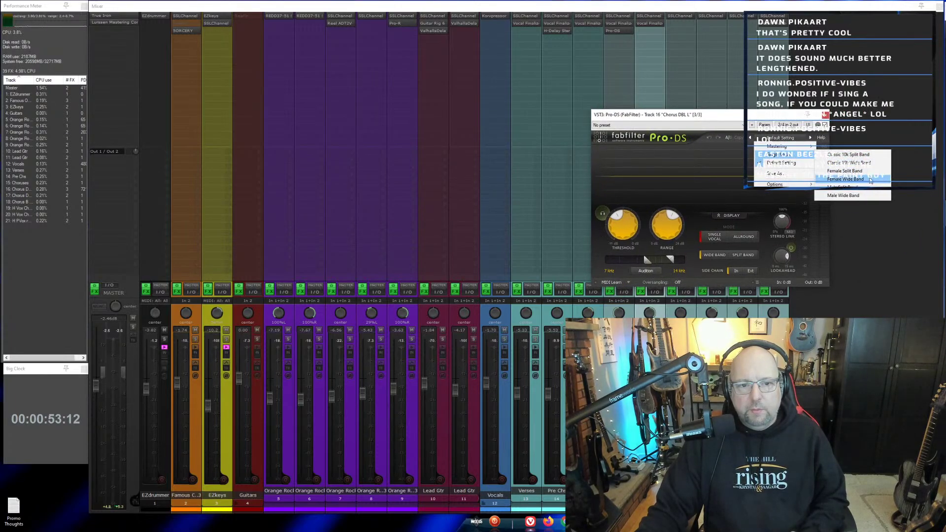
left_click(860, 196)
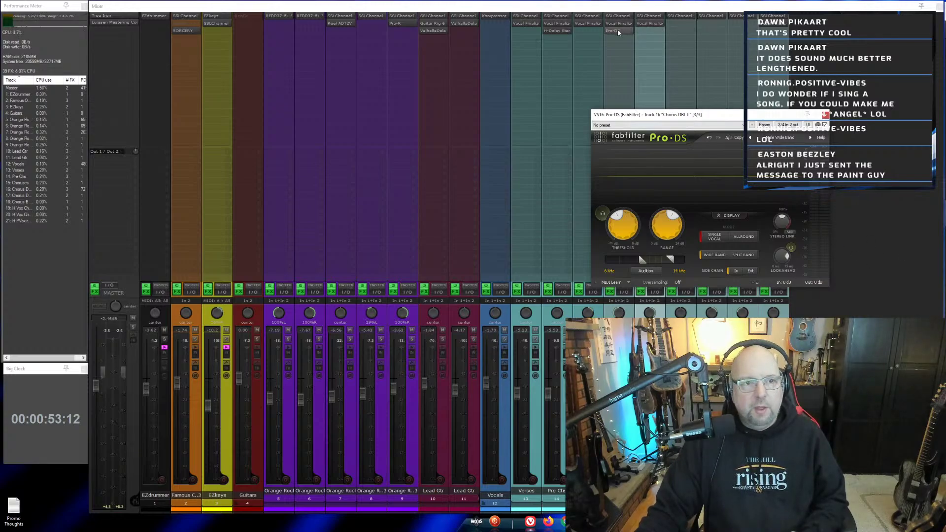
left_click(630, 32)
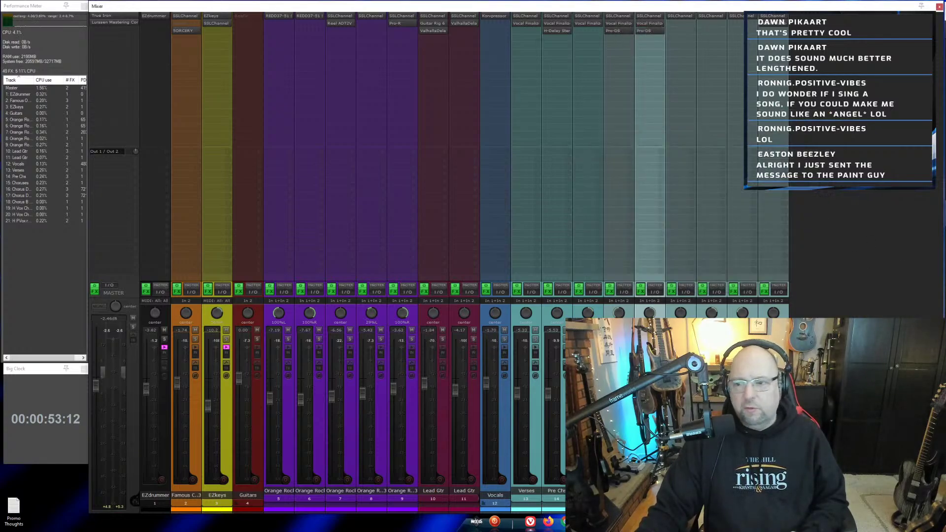
Play the first chorus to audition the de-essed double vocals in the mix.
key("space")
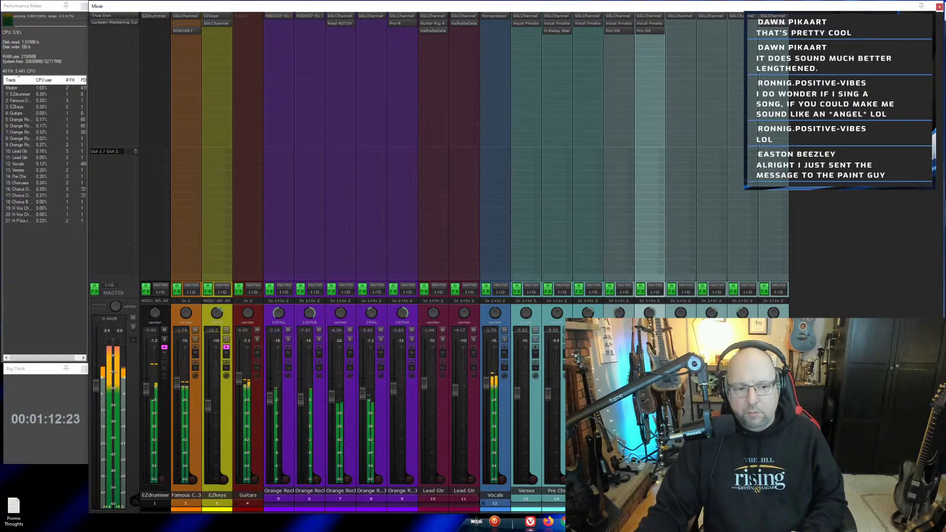
Replay the first chorus in the full mix, and audition the song from 10.4.00 through the first verse into the chorus.
key("space")
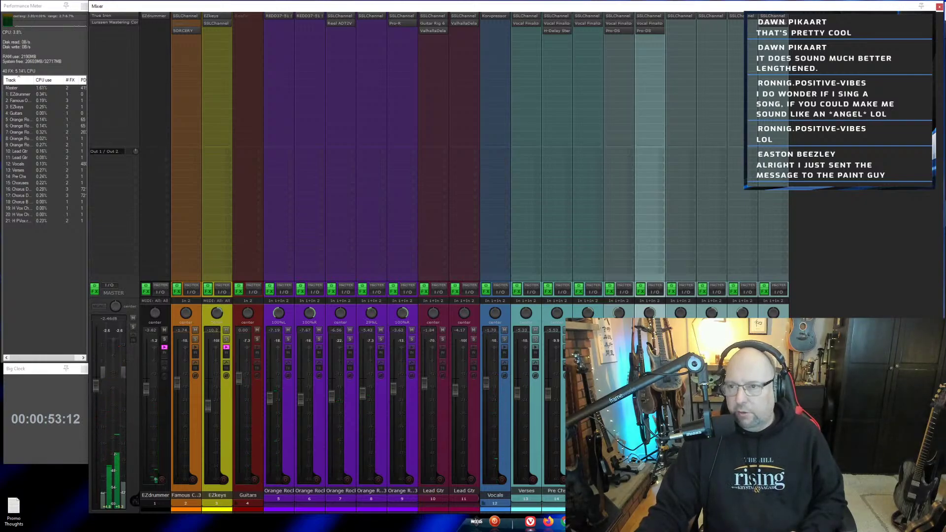
key("space")
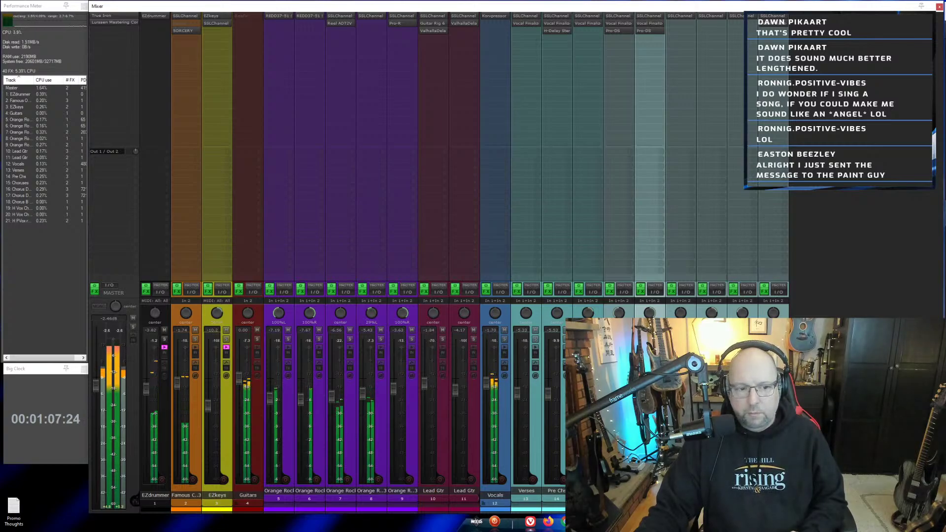
left_click(619, 394)
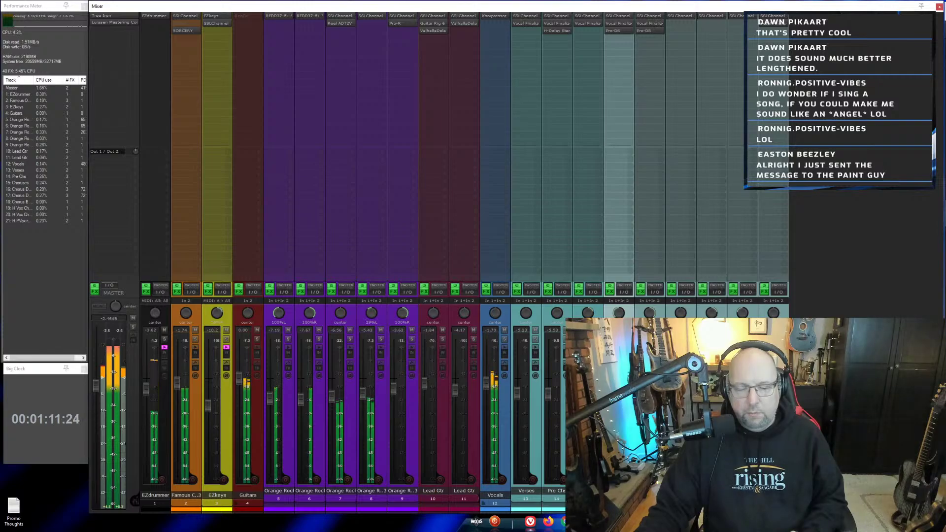
key("space")
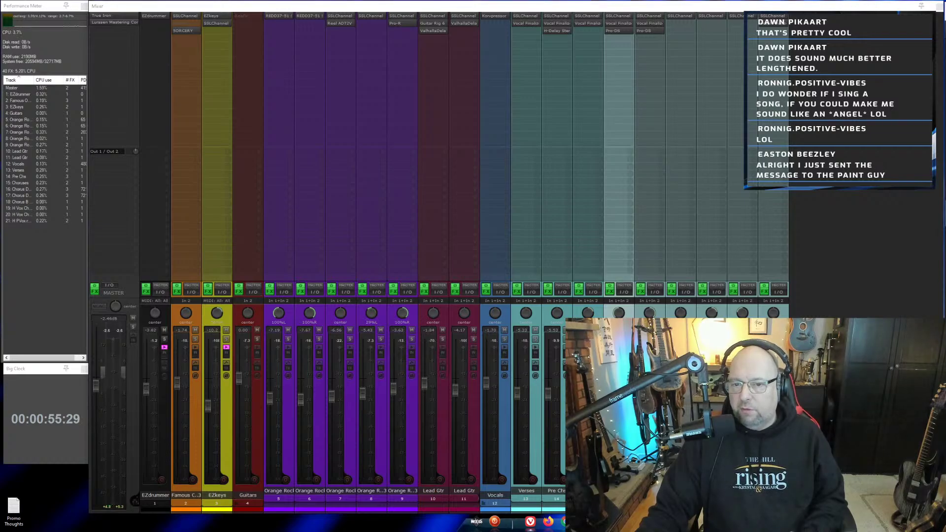
left_click(526, 491)
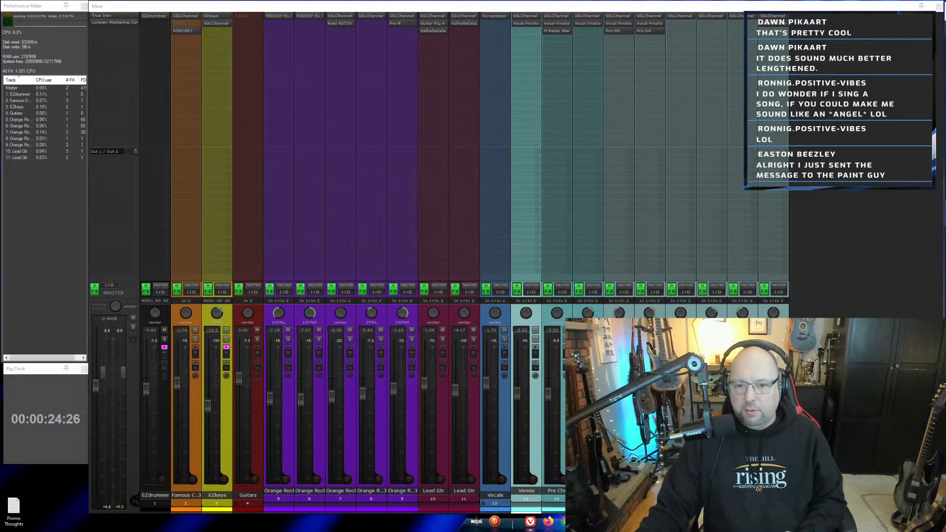
key("space")
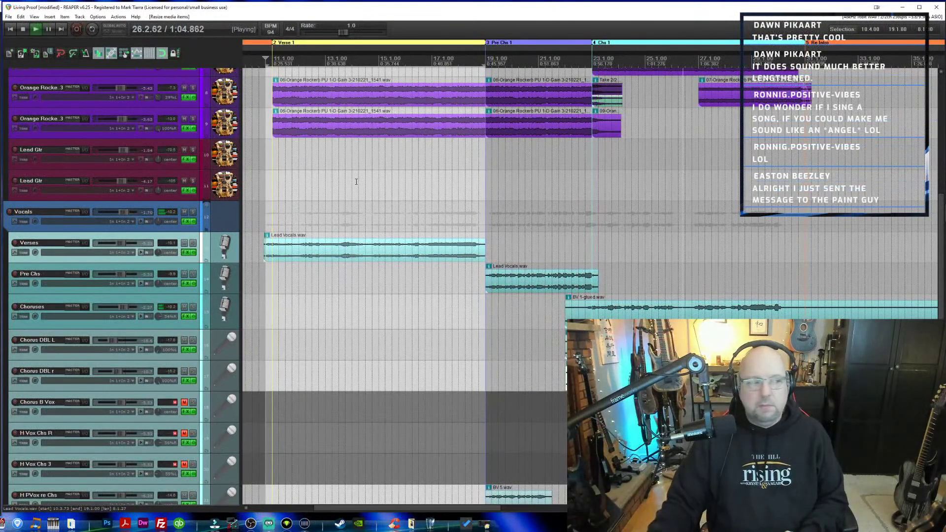
key("space")
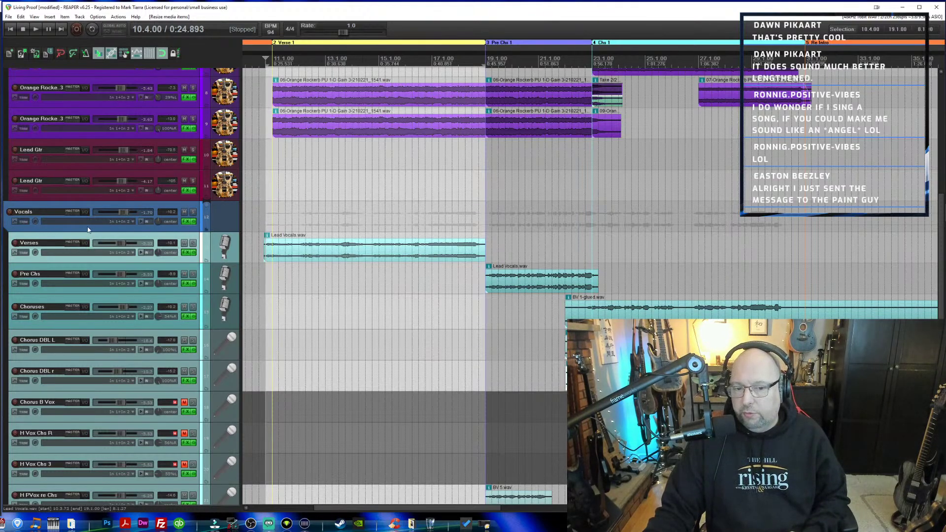
Unmute the H Vox Chs R and H Vox Chs 3 tracks and trim their first-chorus items to start at 22.4.00.
scroll(162, 385, "down", 2)
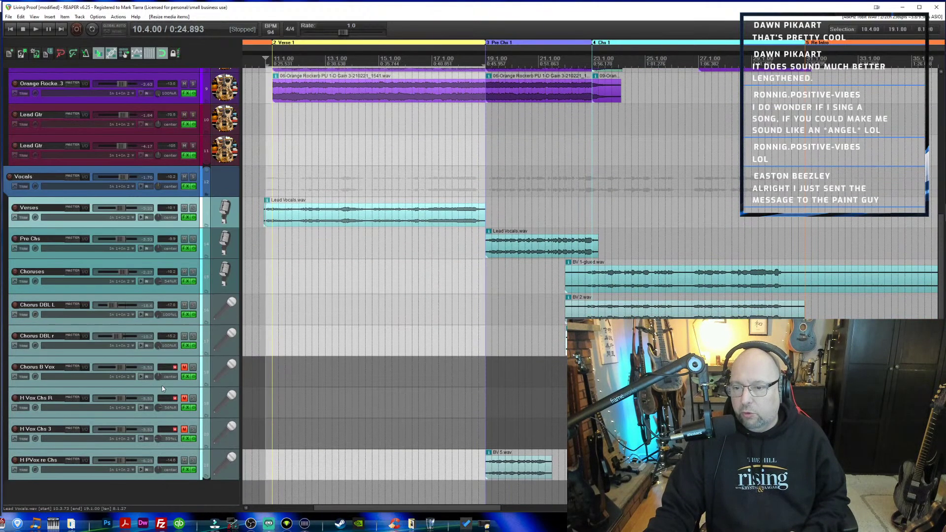
left_click(184, 398)
left_click(184, 429)
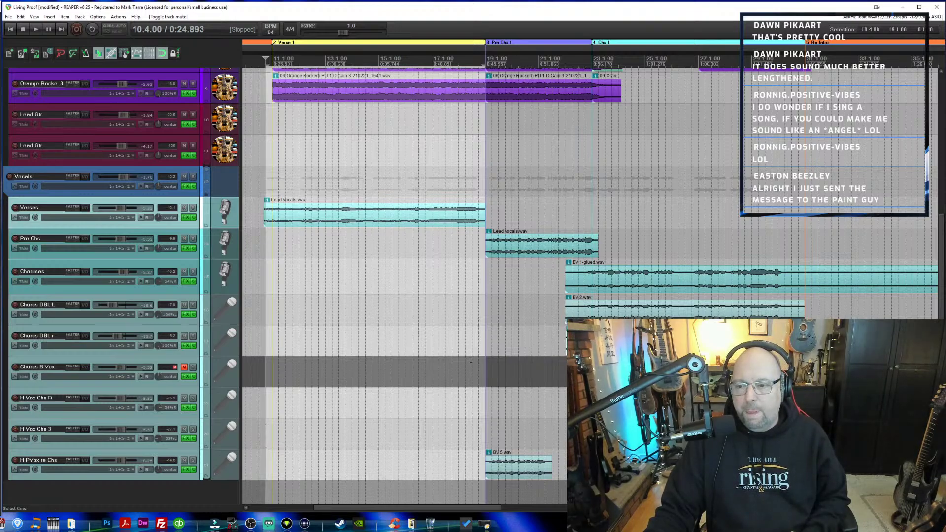
left_click_drag(579, 405, 585, 436)
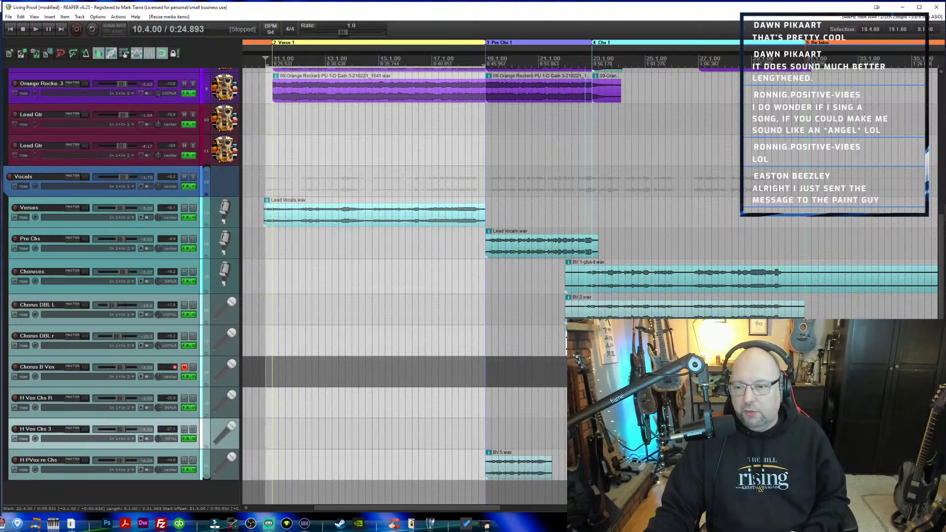
Add the Waves GW VoiceCentric Stereo effect to the H Vox Chs R track.
left_click(109, 393)
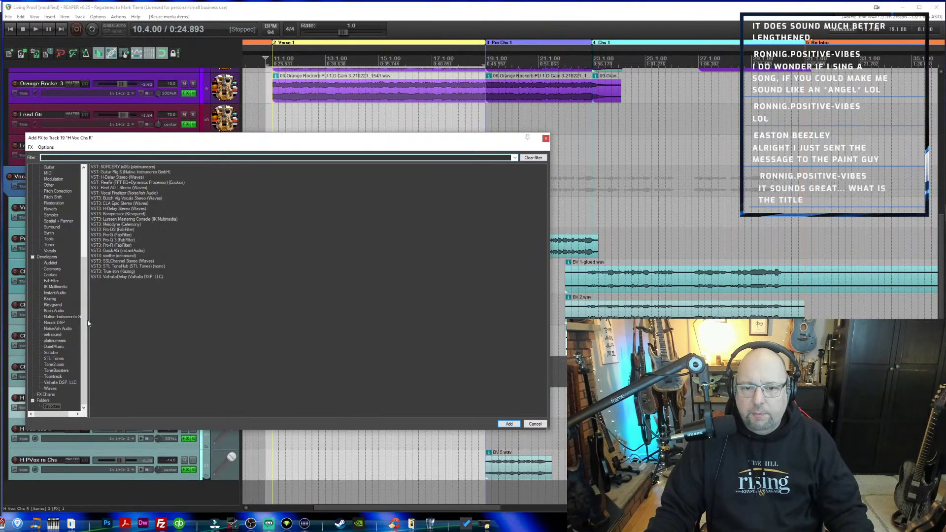
left_click(55, 389)
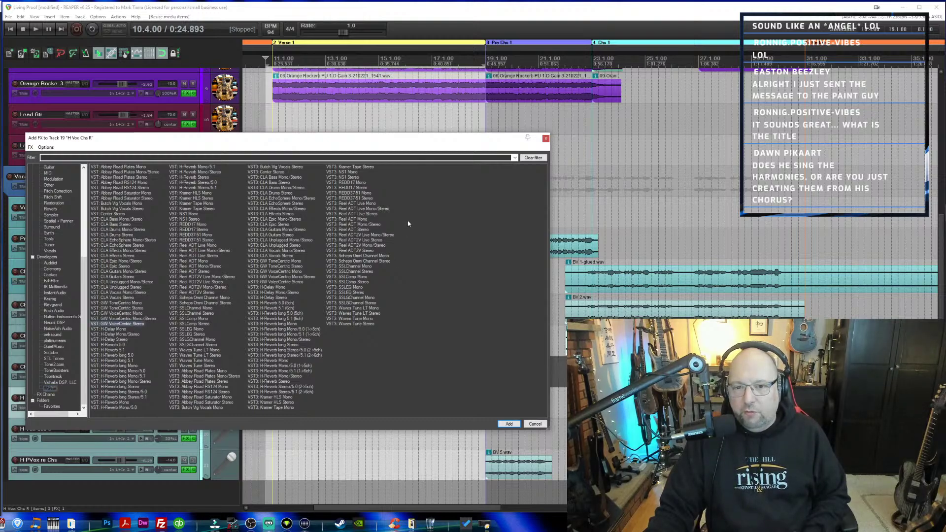
key("Return")
left_click_drag(288, 168, 272, 160)
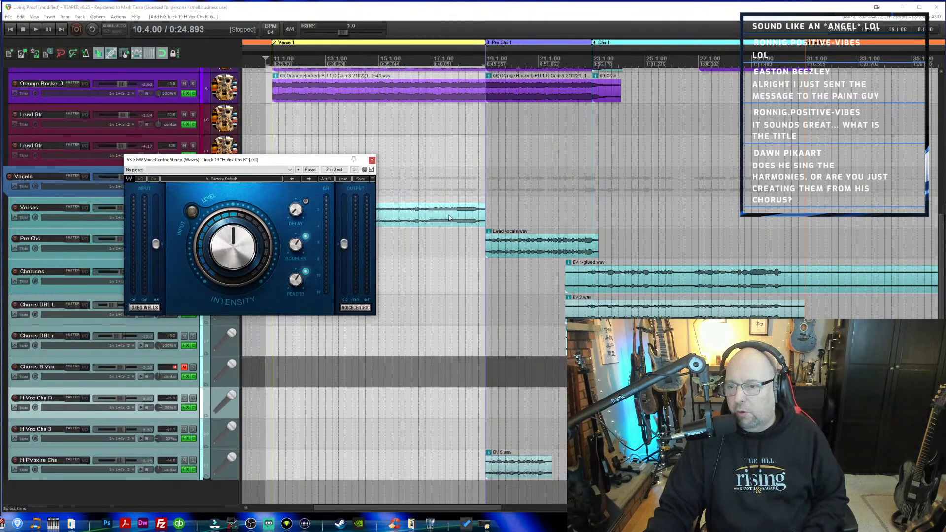
Solo H Vox Chs R, play the chorus from 23.1.00 and adjust the reverb amount in GW VoiceCentric.
left_click(191, 399)
left_click(193, 429)
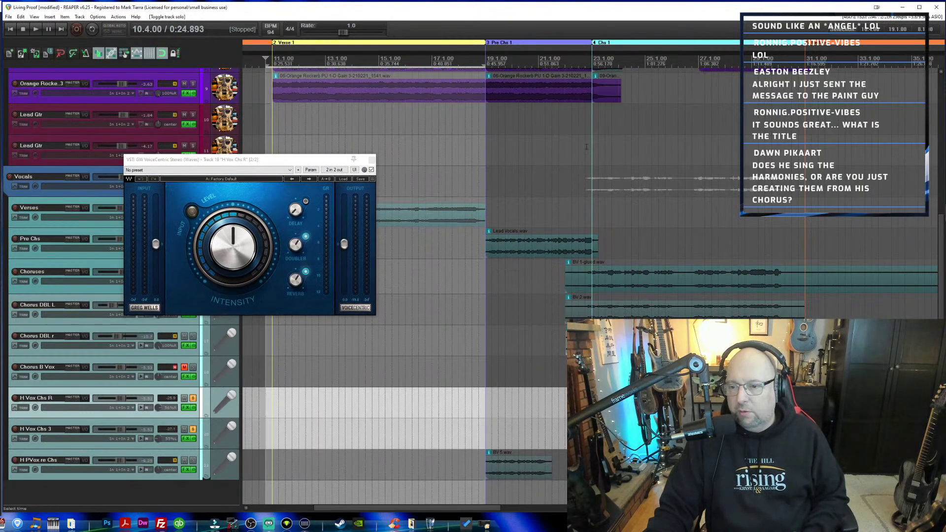
key("space")
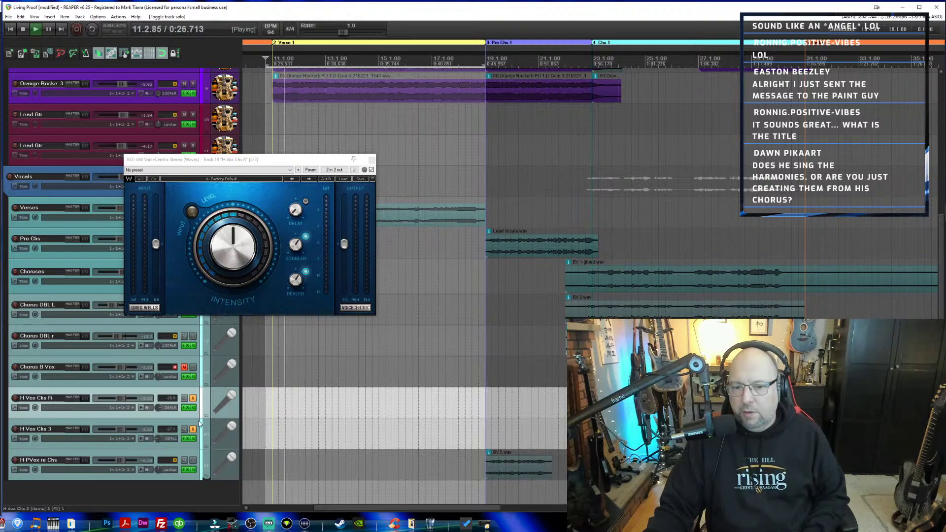
key("space")
left_click(605, 48)
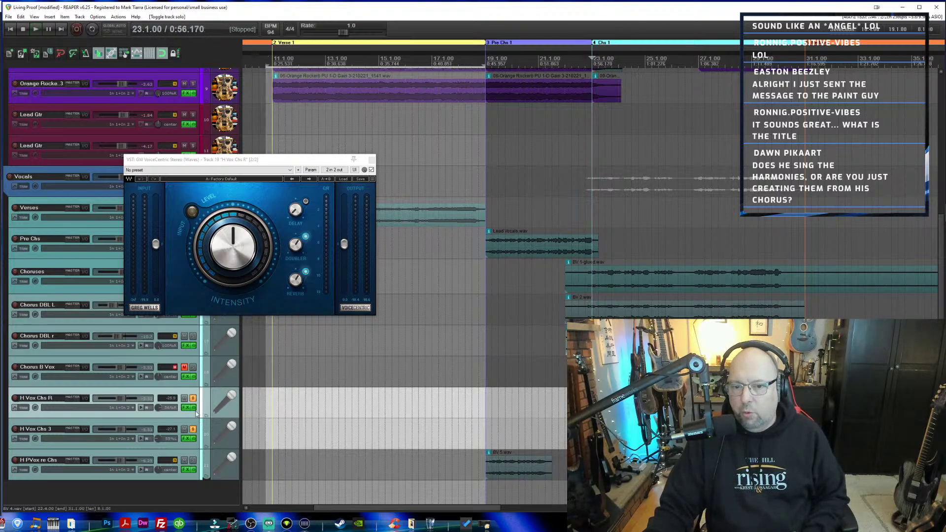
left_click(193, 429)
key("space")
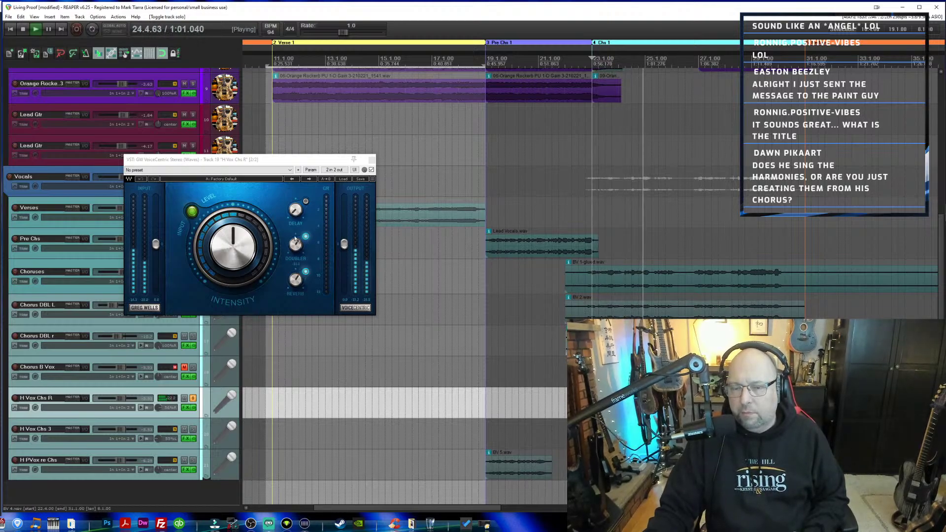
left_click(295, 279)
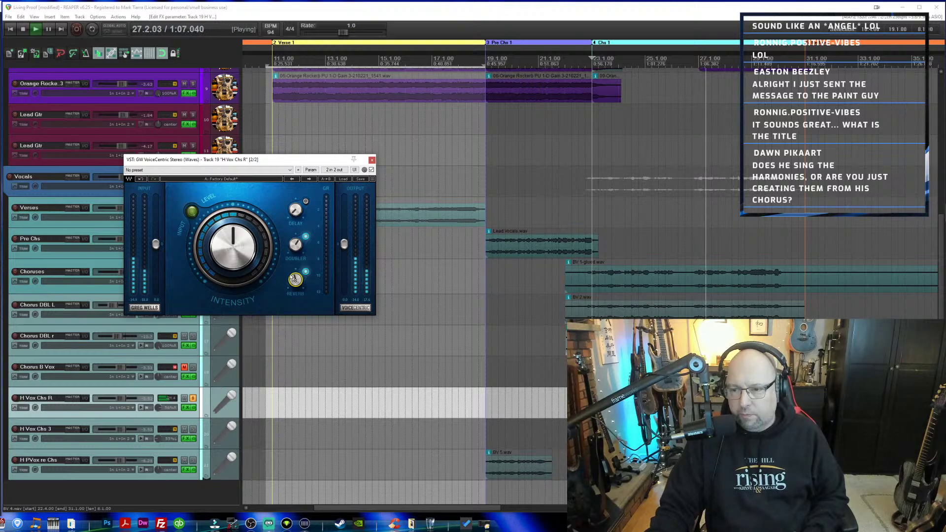
key("space")
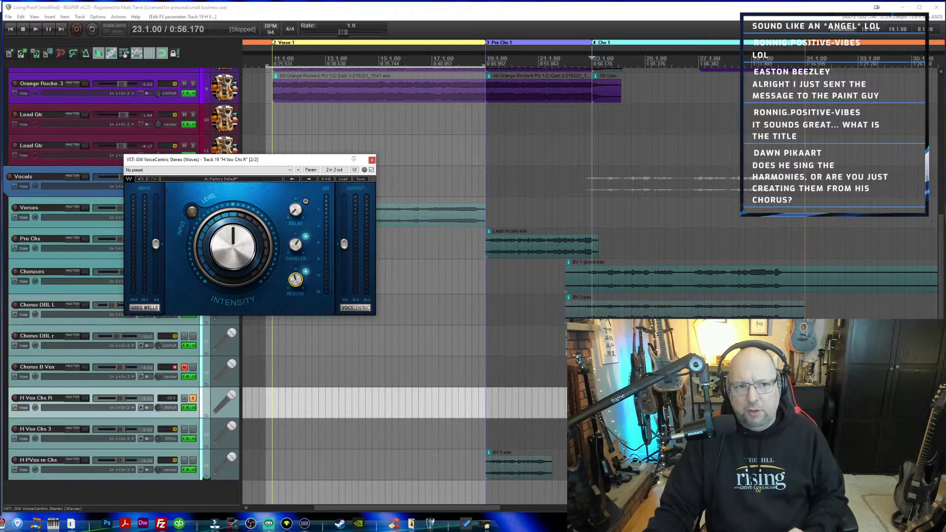
Close the VoiceCentric window, solo H Vox Chs R and H Vox Chs 3 together, and audition the harmonies from 23.1.00.
left_click(193, 398)
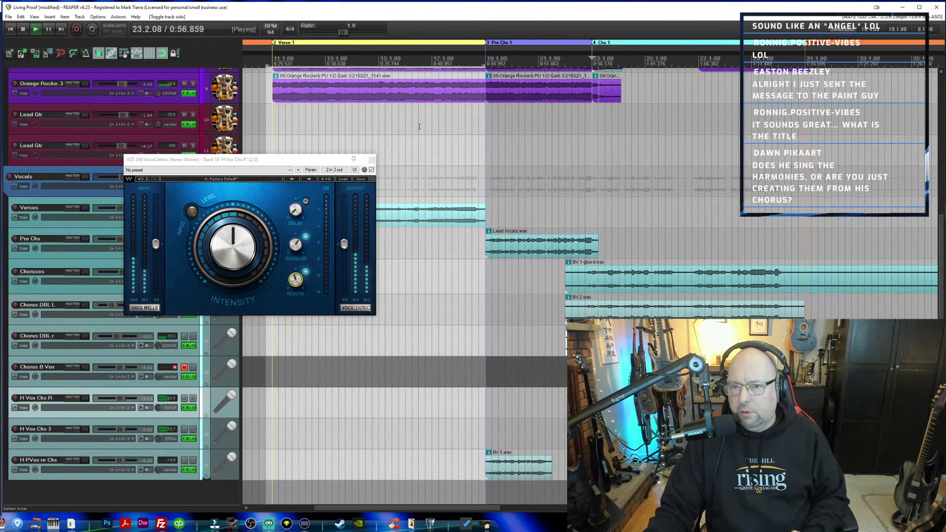
left_click(193, 367)
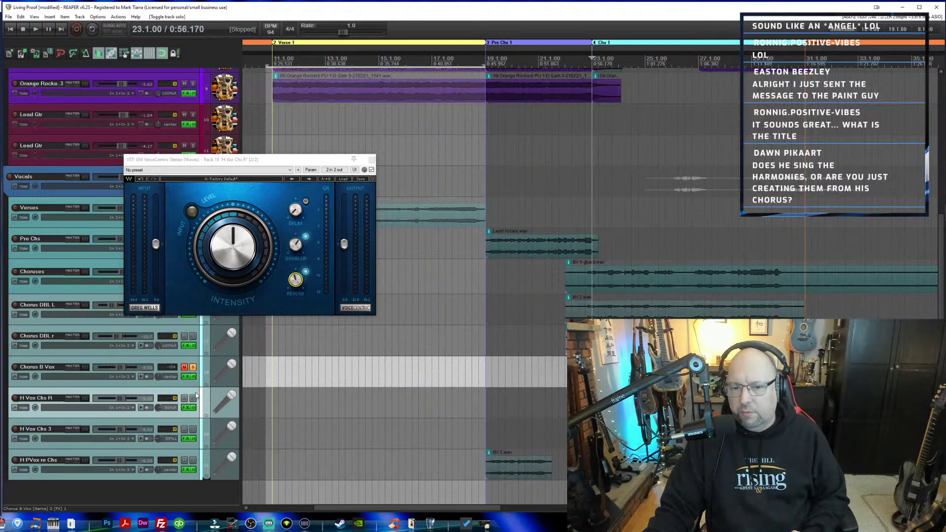
left_click(193, 367)
left_click(193, 398)
left_click(192, 429)
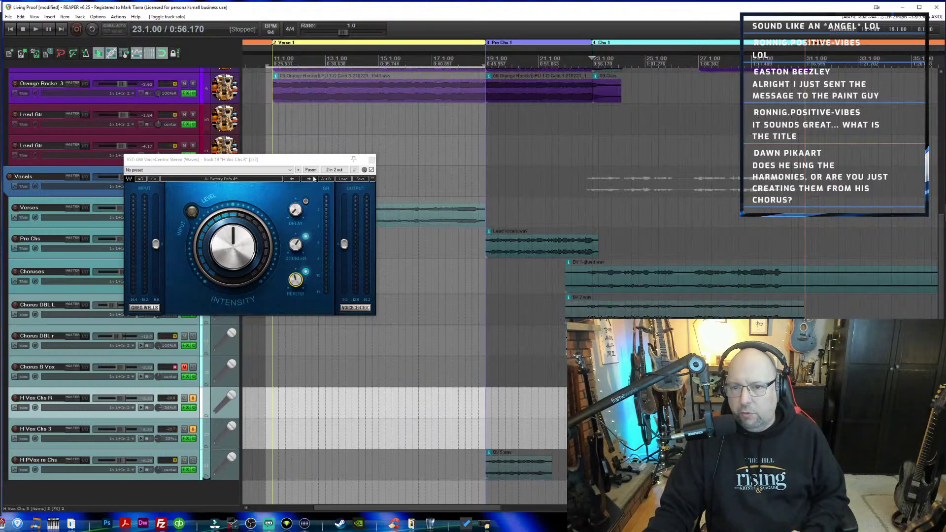
left_click(372, 159)
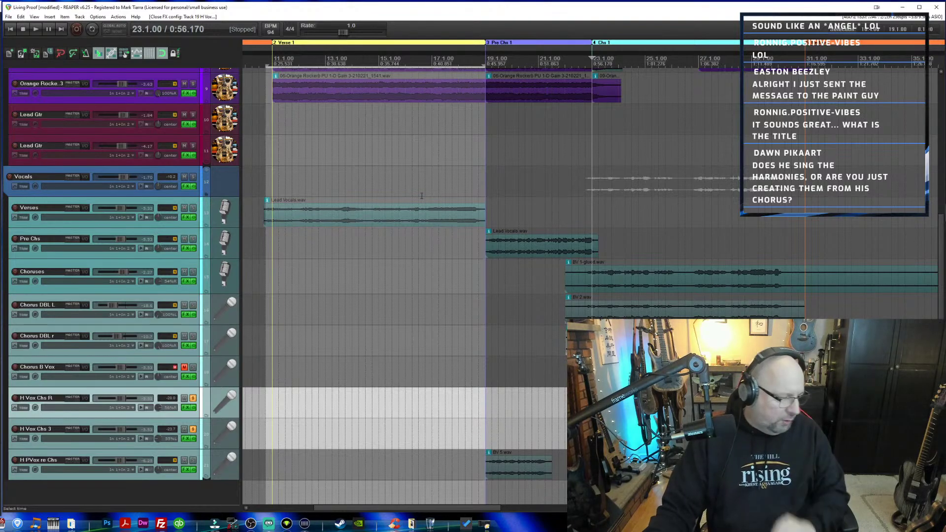
key("space")
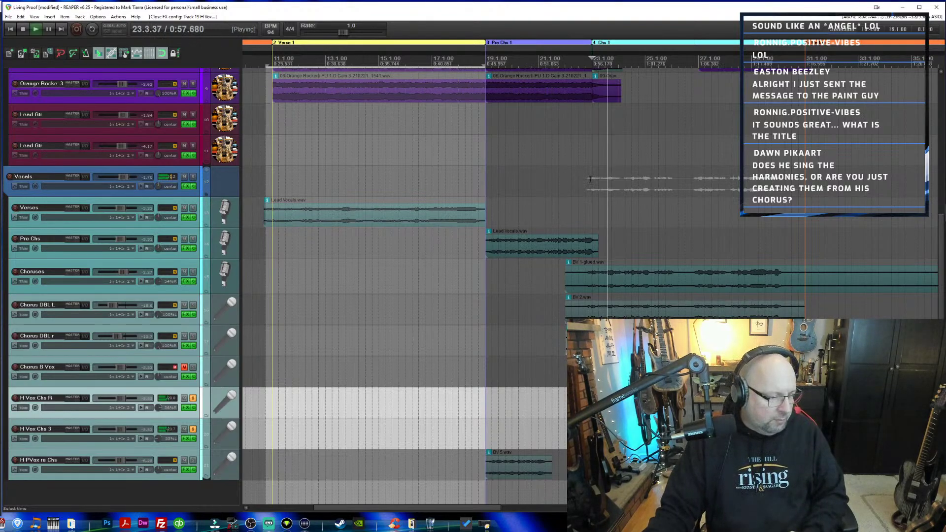
key("space")
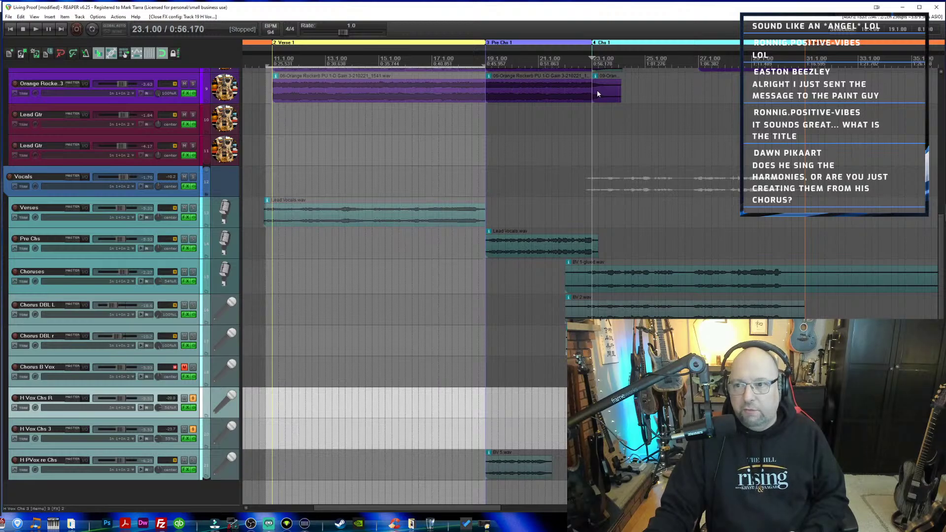
key("space")
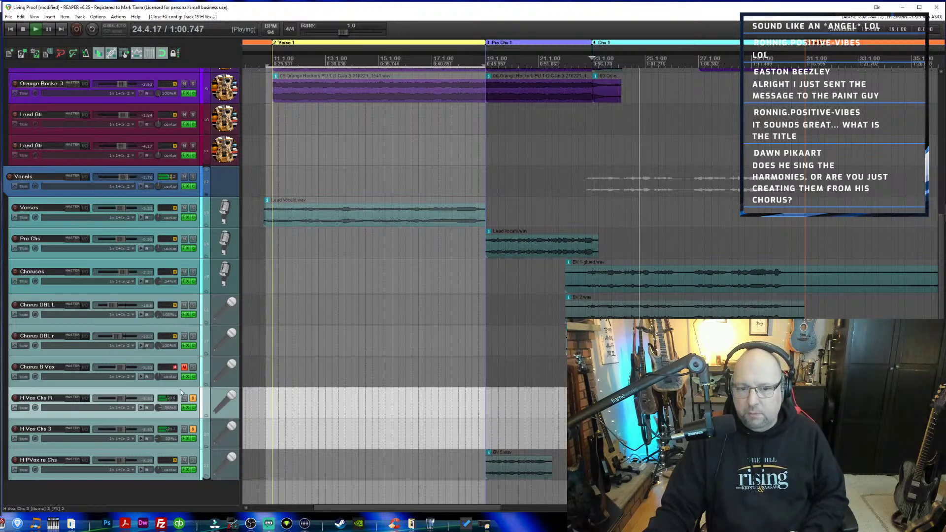
key("space")
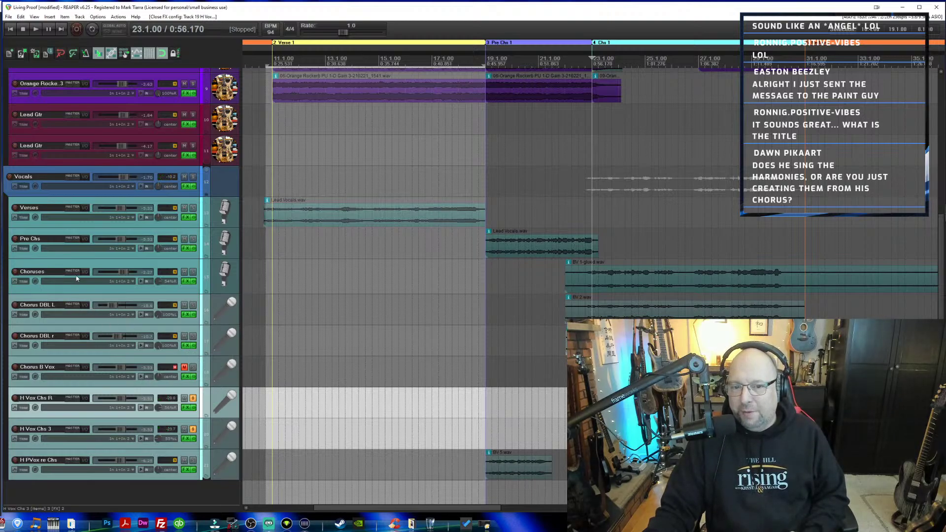
Solo the Choruses track with the two harmonies and adjust the panning of H Vox Chs R and H Vox Chs 3 during playback.
left_click(191, 273)
key("space")
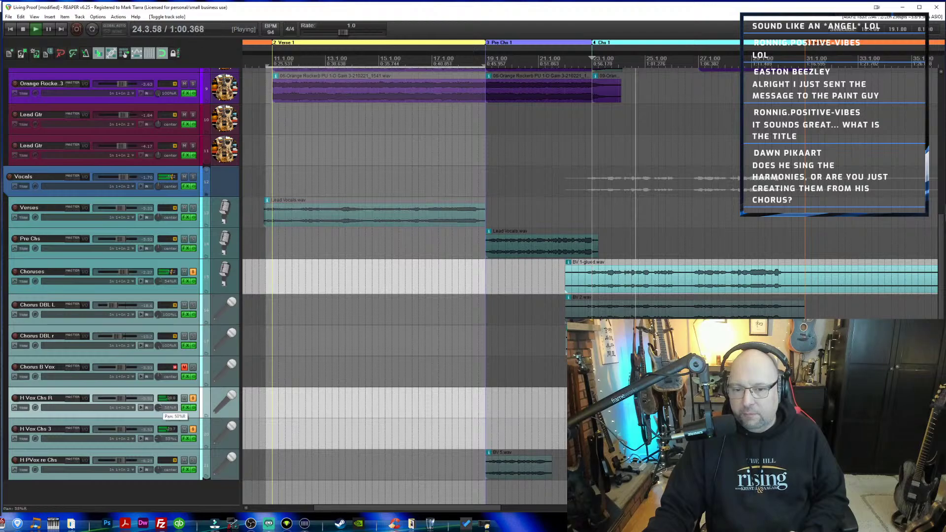
scroll(158, 413, "up", 4)
scroll(162, 437, "down", 4)
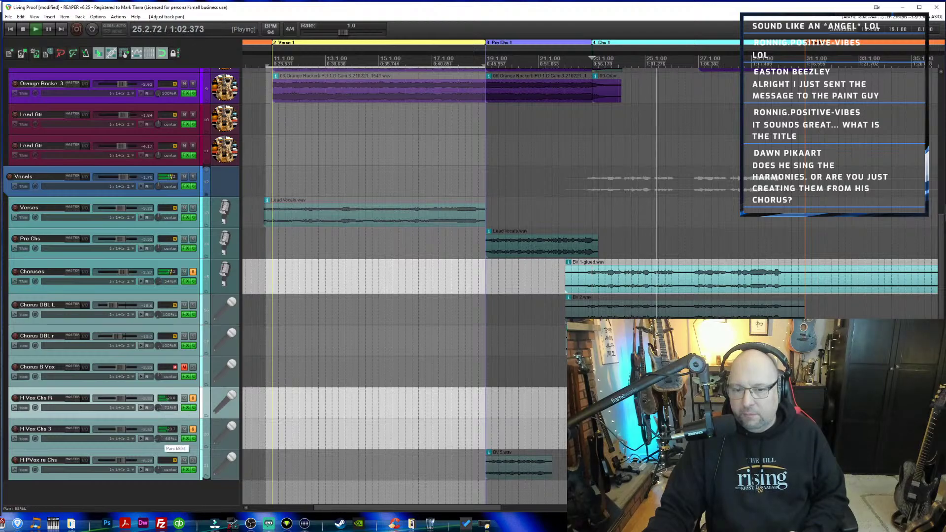
key("space")
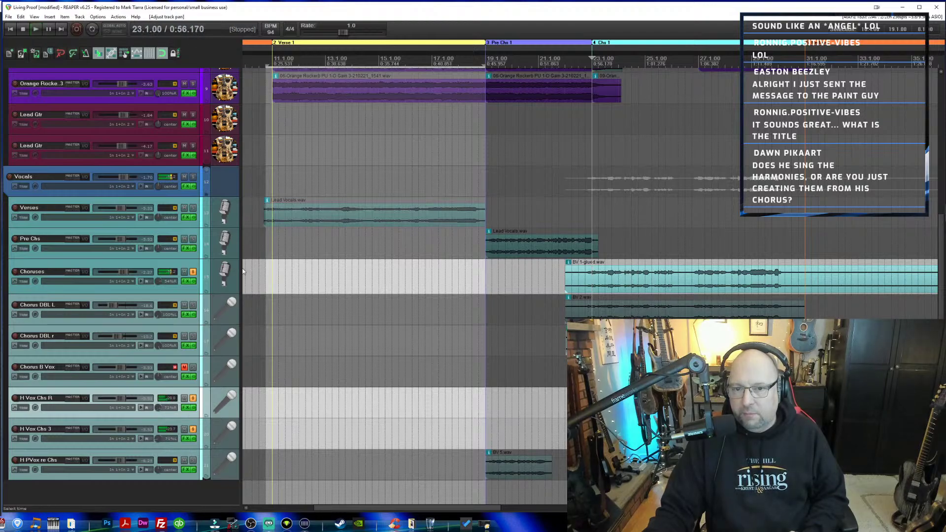
Clear the solos on the harmony and Choruses tracks and audition the chorus in the full mix from 22.3.00.
left_click(193, 398)
left_click(194, 429)
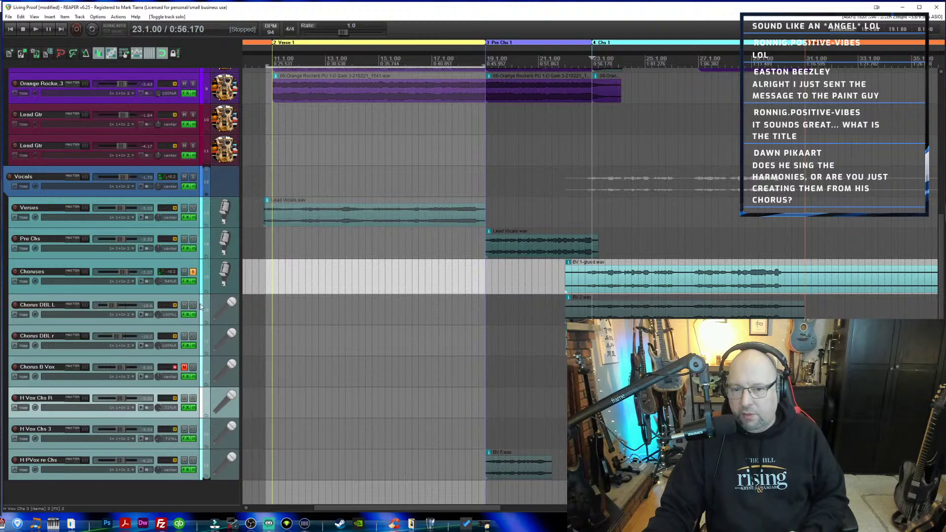
left_click(193, 273)
key("space")
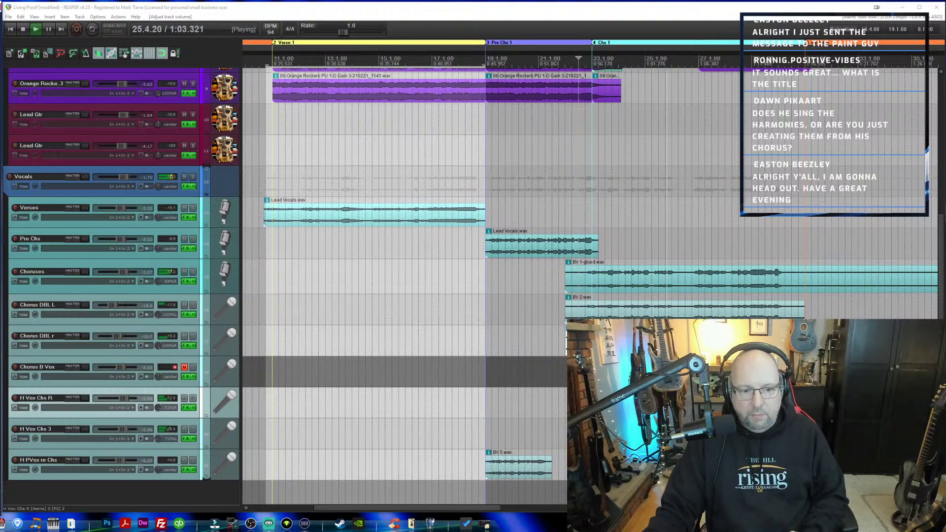
key("space")
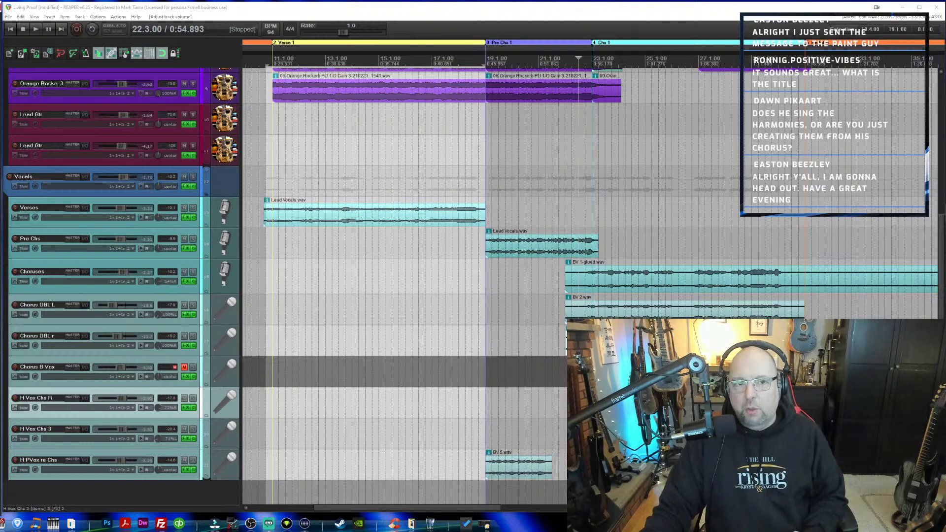
Add FabFilter Pro-Q 3 to H Vox Chs 3 and shape a boost near 1.6 kHz, a slight high-shelf cut and a low dip near 136 Hz.
left_click(186, 439)
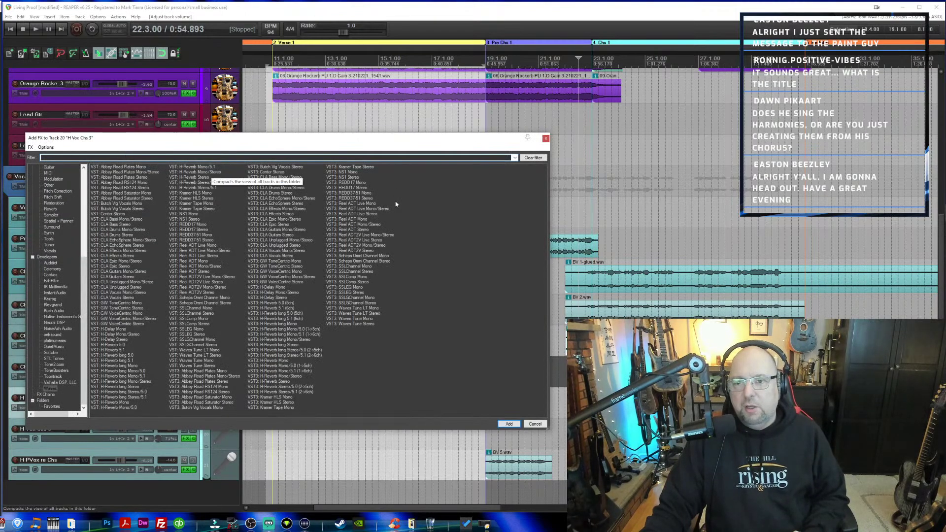
left_click(54, 408)
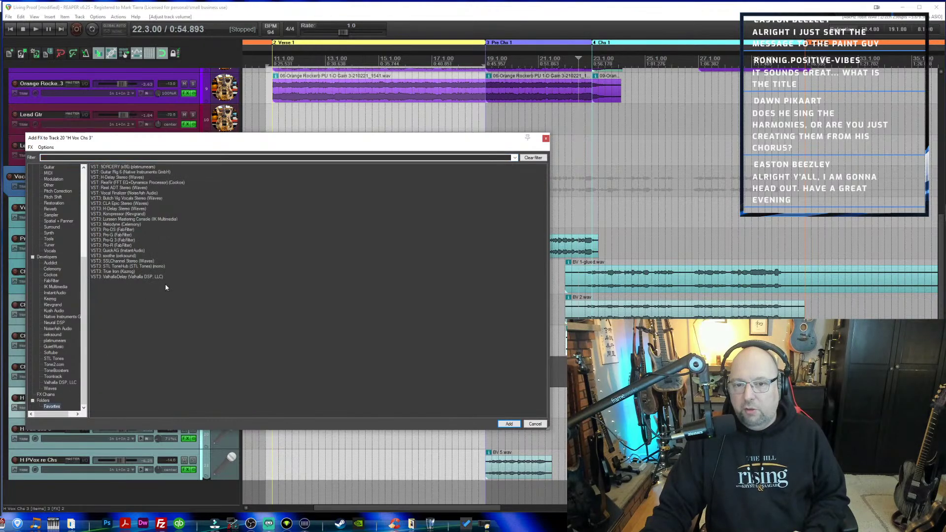
double_click(116, 240)
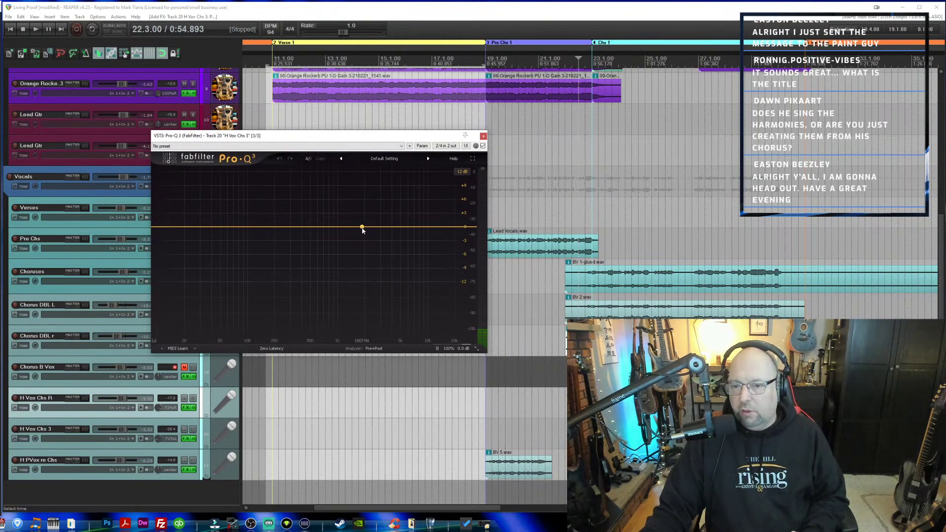
left_click_drag(355, 228, 357, 211)
left_click(439, 230)
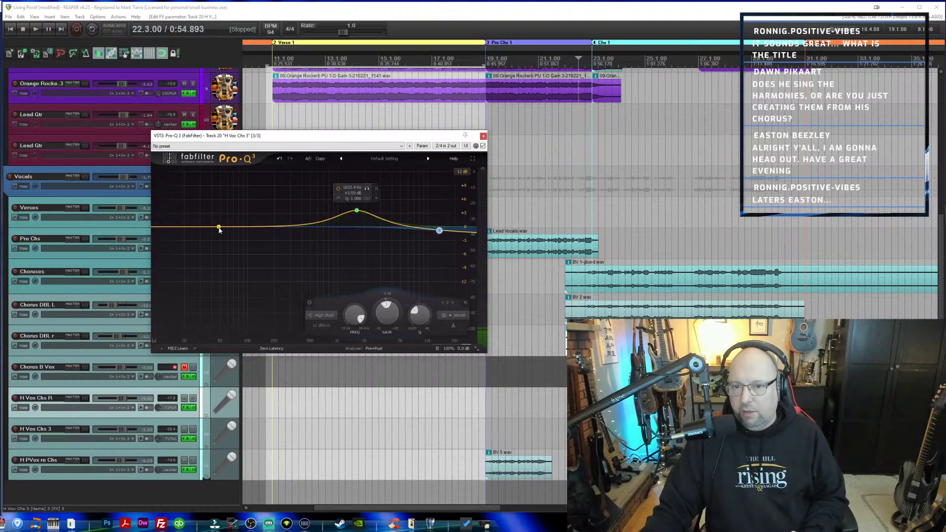
left_click_drag(258, 228, 257, 244)
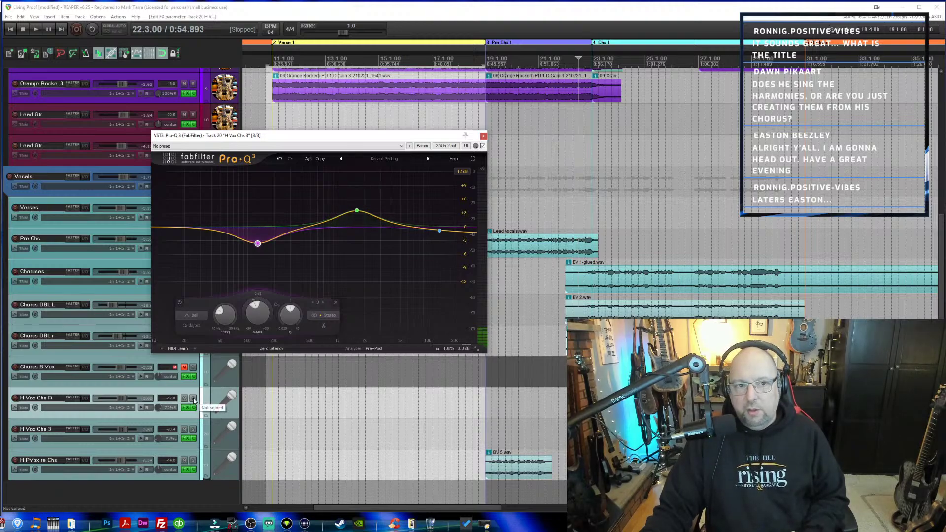
Solo H Vox Chs 3 and refine its EQ during playback: boost about 7.2 dB at 1780 Hz, raise the low dip's frequency, lower the high shelf.
left_click(193, 430)
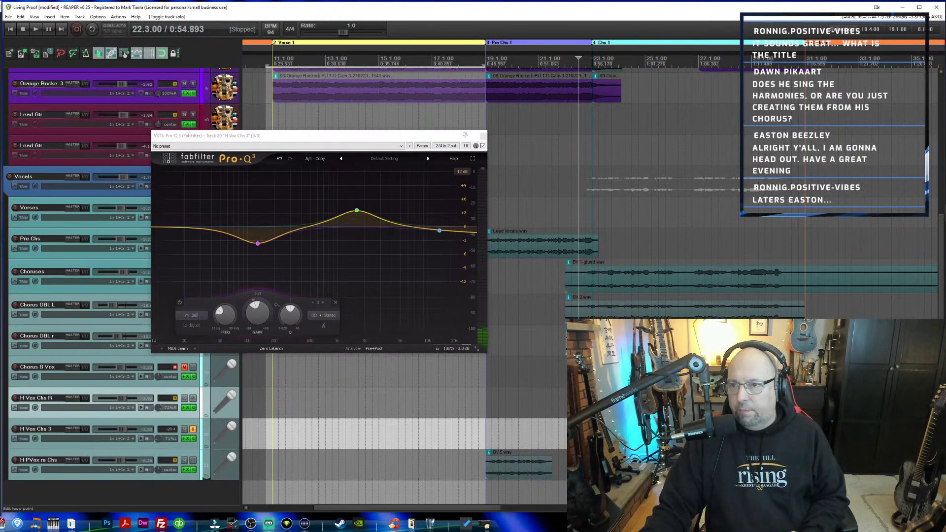
key("space")
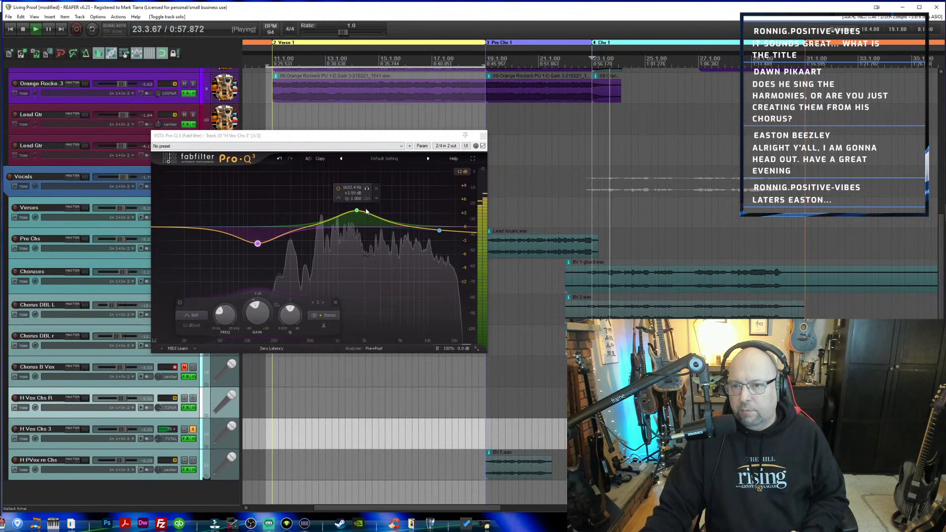
left_click_drag(357, 211, 357, 198)
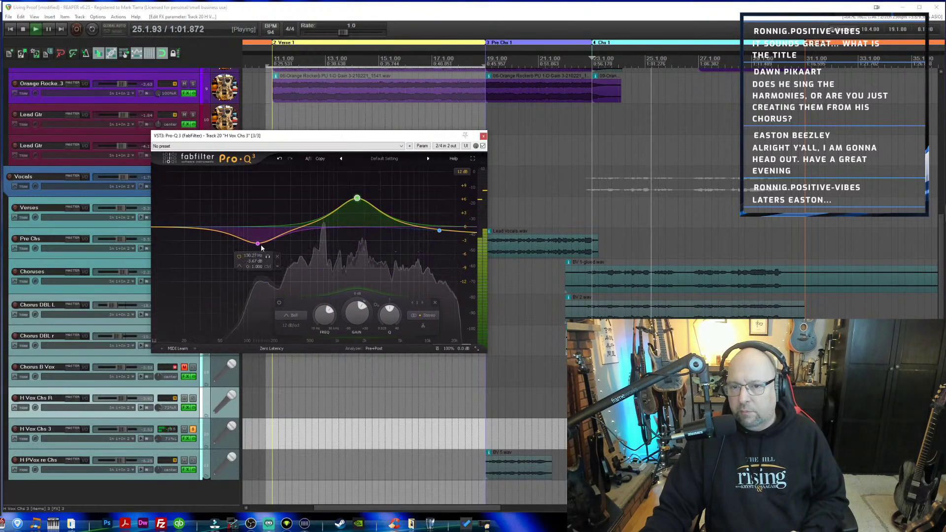
left_click_drag(261, 244, 282, 245)
left_click_drag(439, 231, 436, 243)
left_click_drag(358, 201, 360, 197)
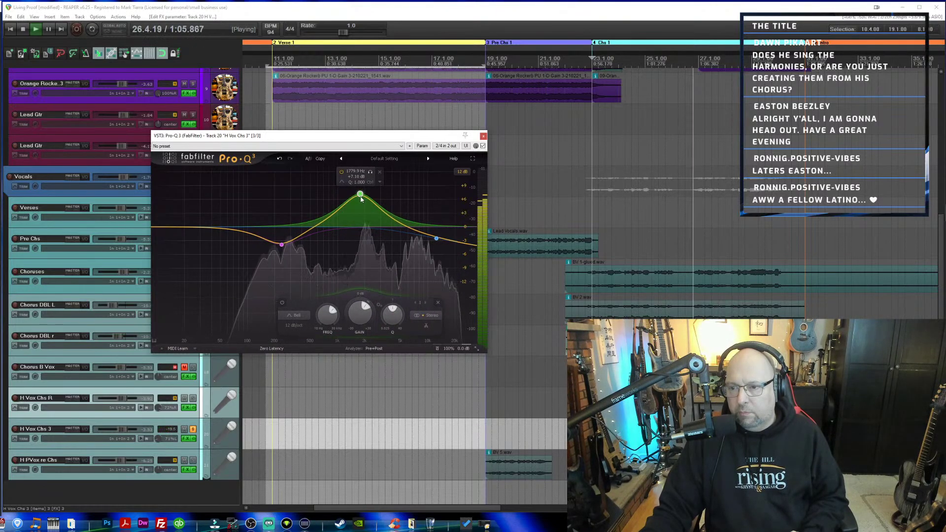
key("space")
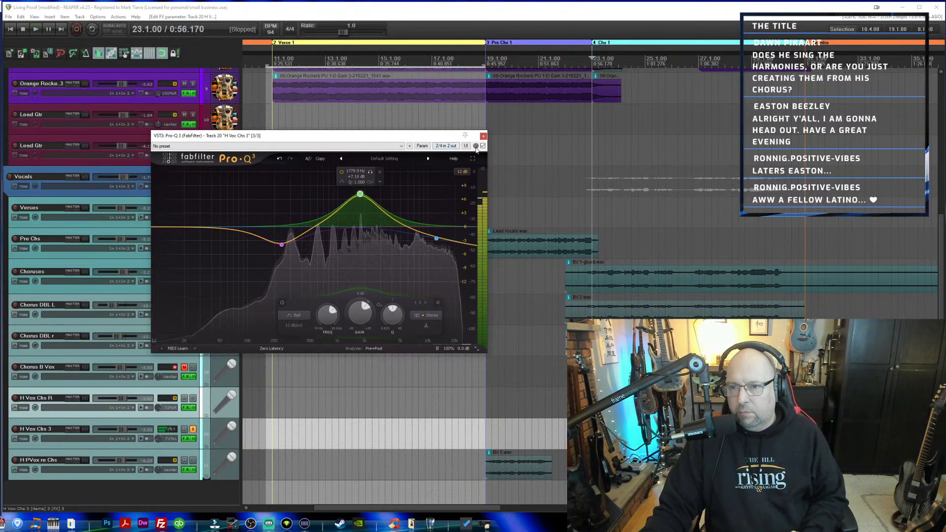
left_click(483, 136)
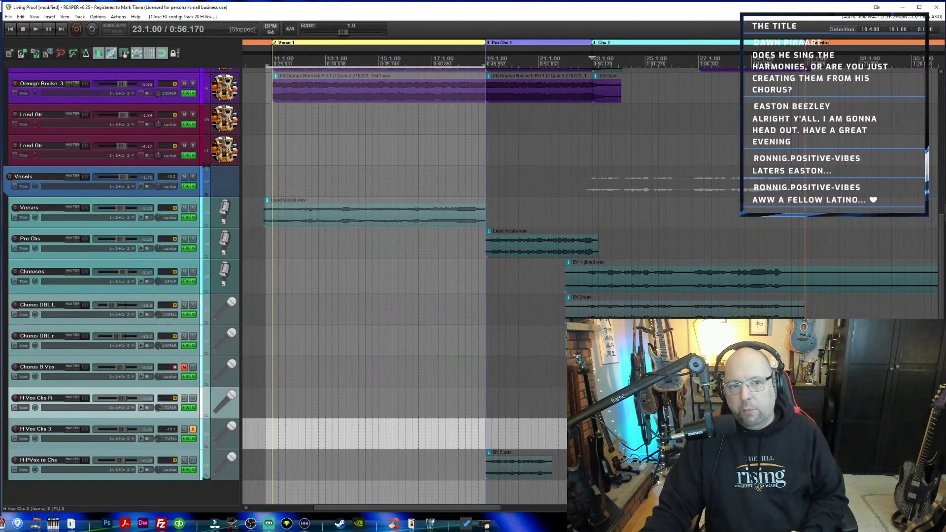
Clear the solo on H Vox Chs 3 and audition the harmonies in the full mix.
left_click(193, 429)
key("space")
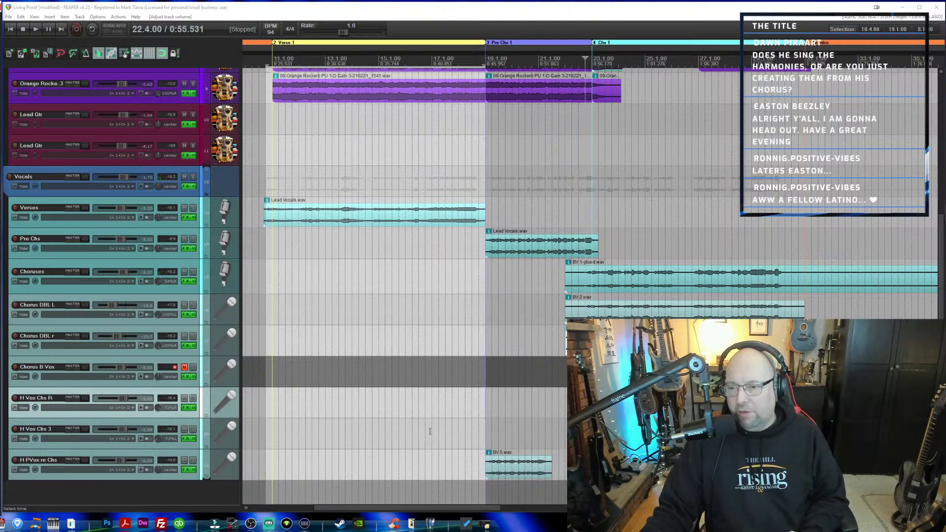
Unmute the Chorus B Vox track and save the project.
left_click(185, 367)
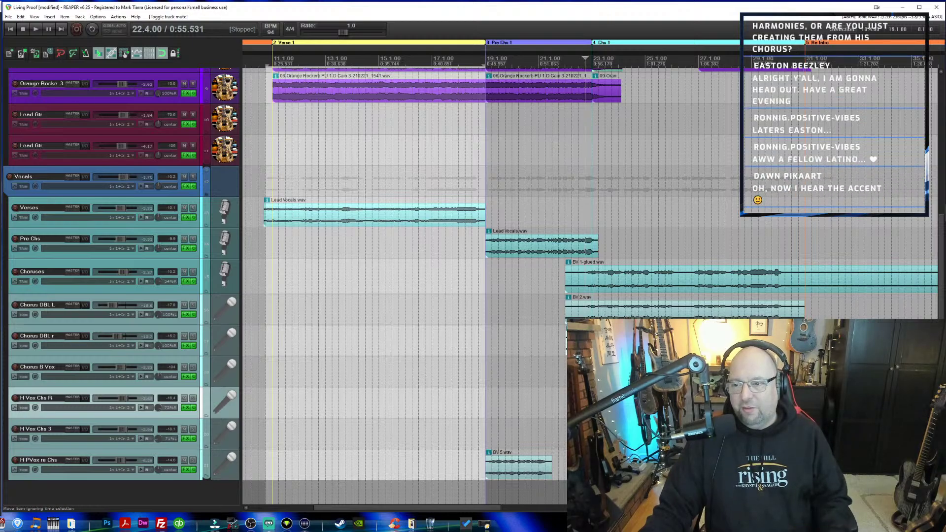
key("ctrl+z")
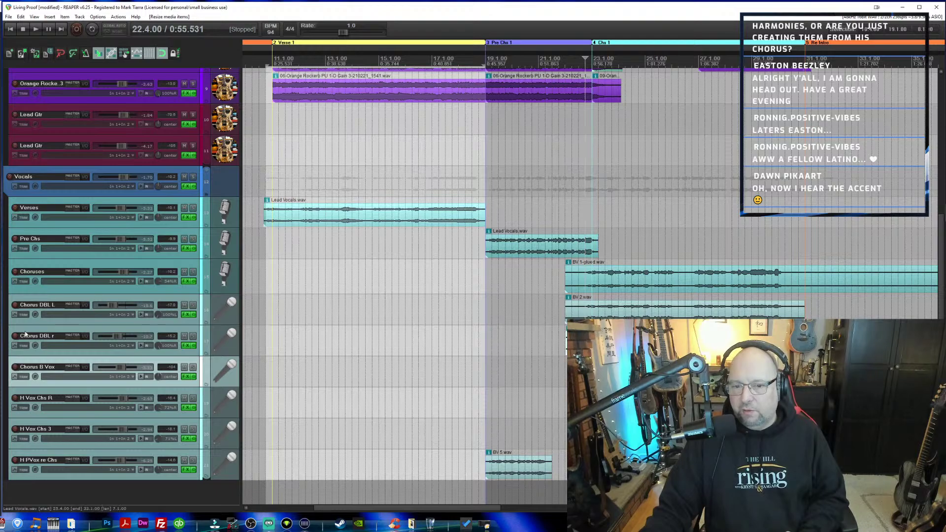
key("ctrl+s")
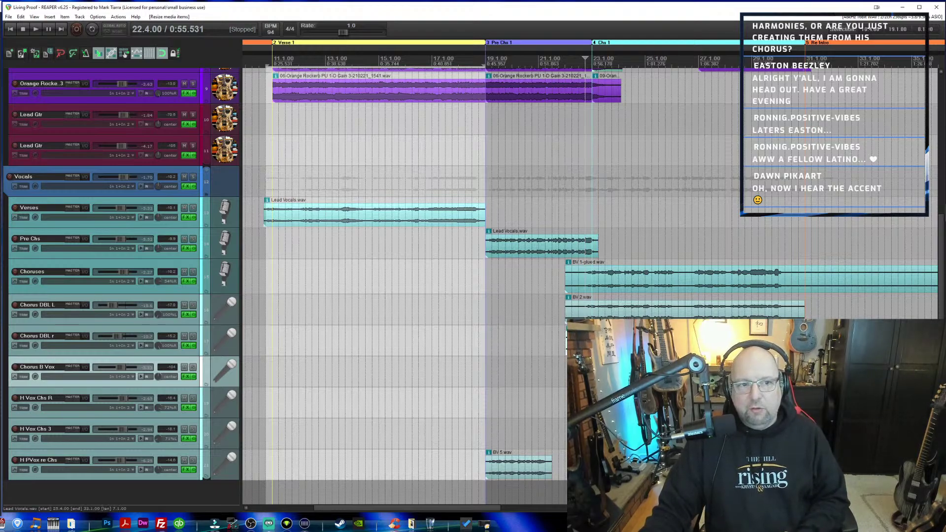
Add the Waves Butch Vig Vocals Stereo plug-in to the Chorus B Vox track.
key("f")
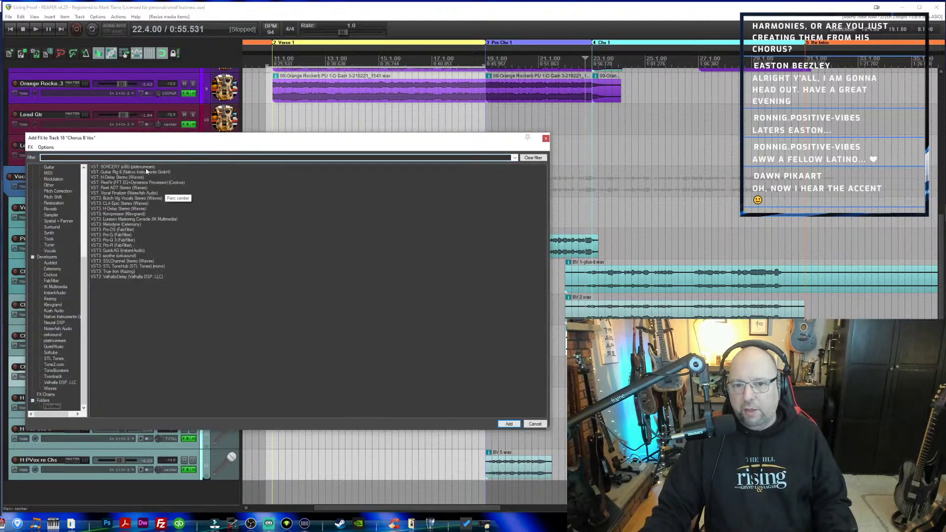
left_click(132, 199)
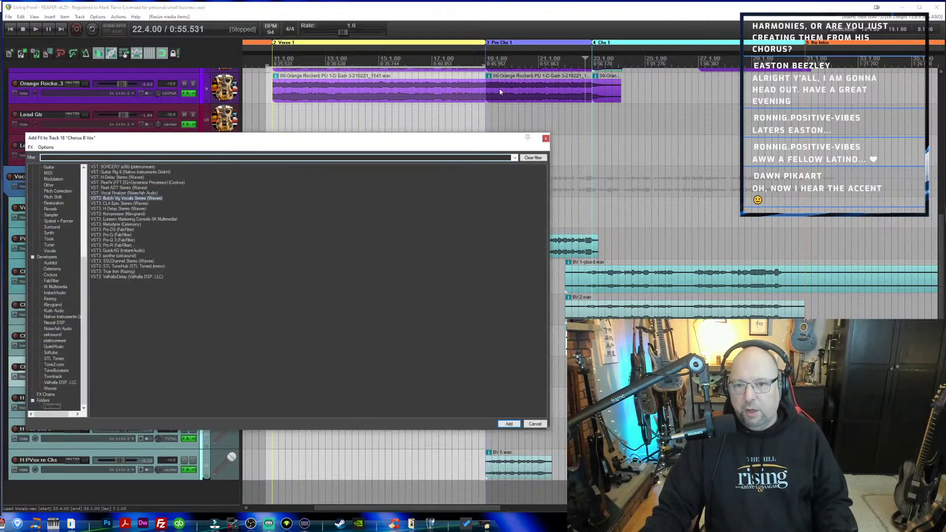
key("Return")
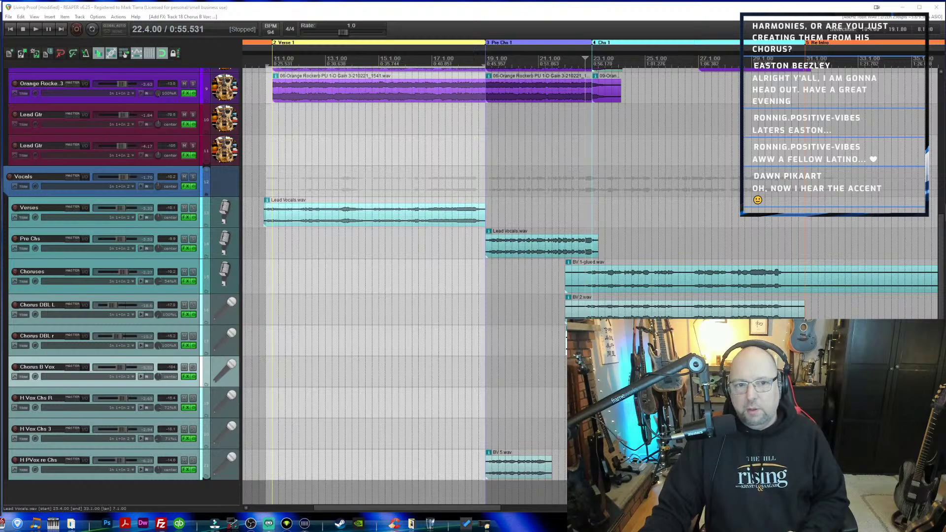
left_click_drag(359, 80, 350, 80)
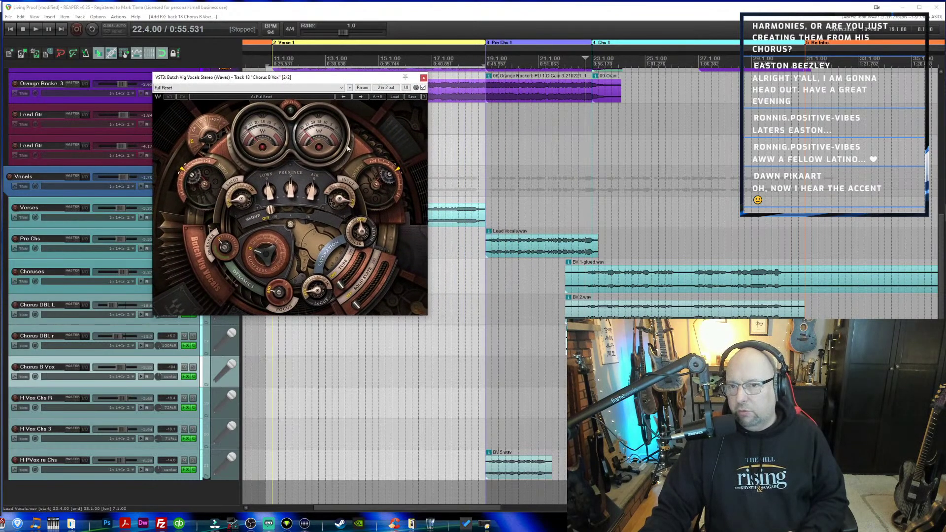
Load the BV Lo-Fi 1 preset in Butch Vig Vocals, solo Chorus B Vox and audition it from 26.2.00.
left_click(395, 97)
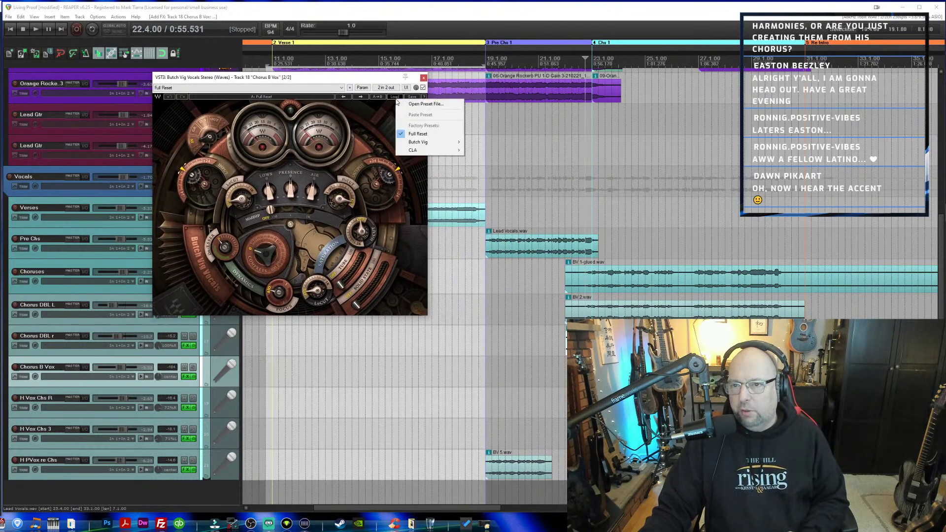
mouse_move(429, 147)
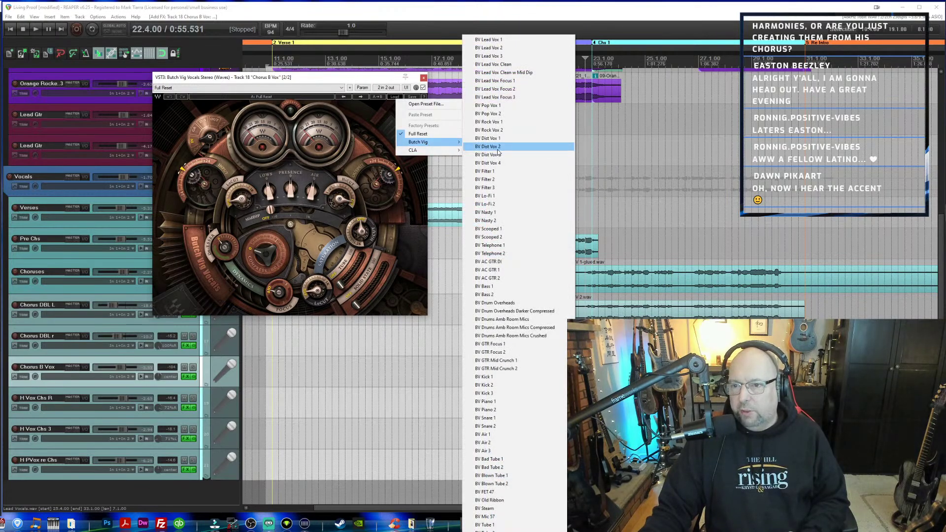
left_click(498, 196)
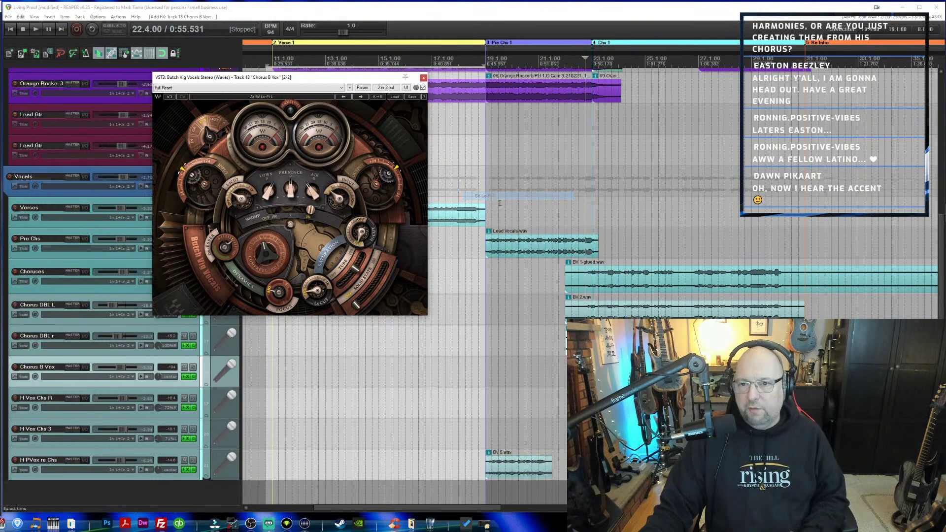
left_click(192, 368)
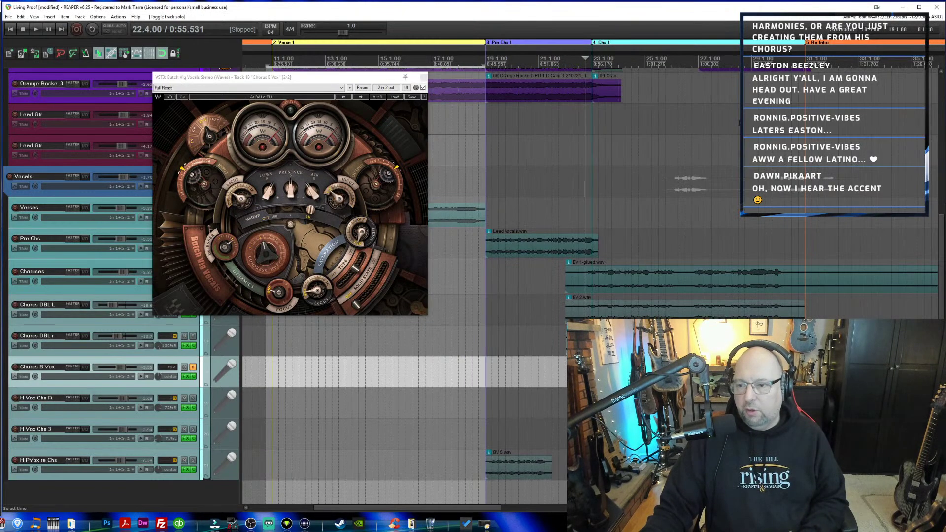
left_click(678, 62)
key("space")
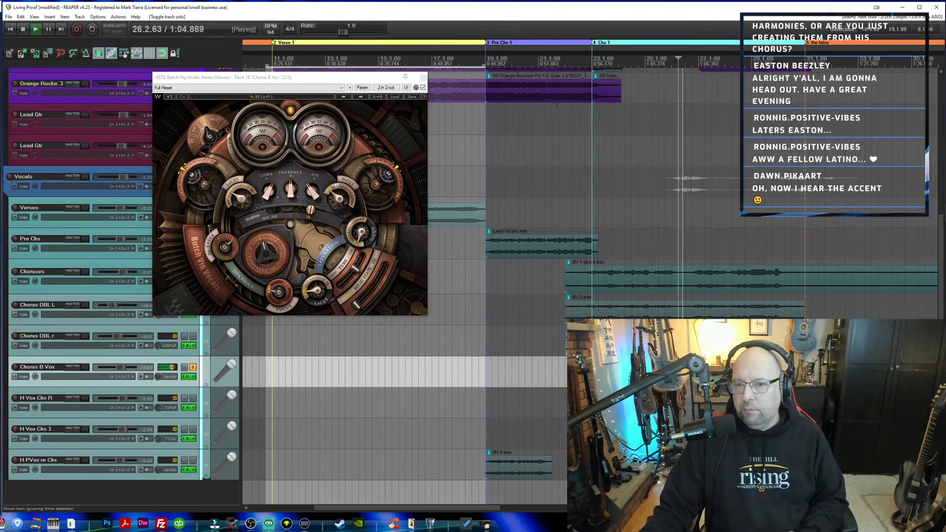
key("space")
Try the BV Scooped 1 preset in Butch Vig Vocals on Chorus B Vox.
left_click(395, 97)
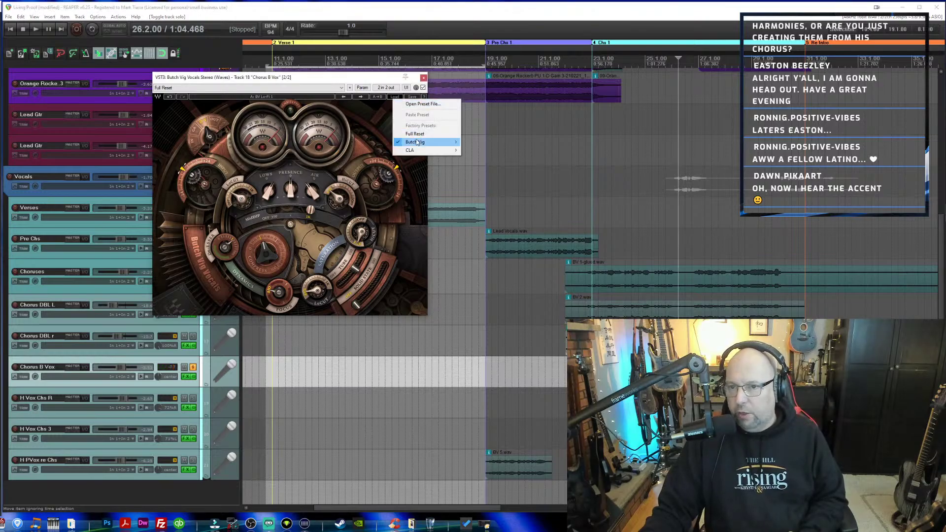
mouse_move(440, 142)
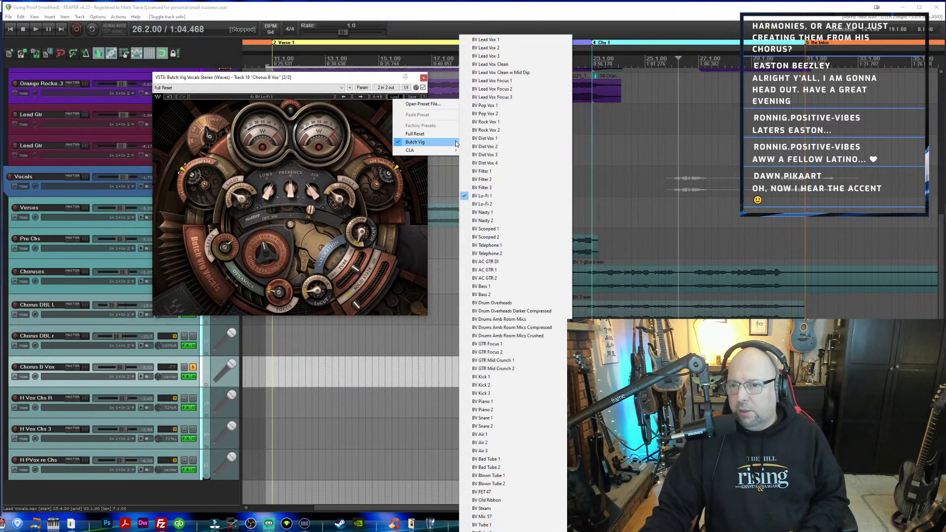
left_click(485, 229)
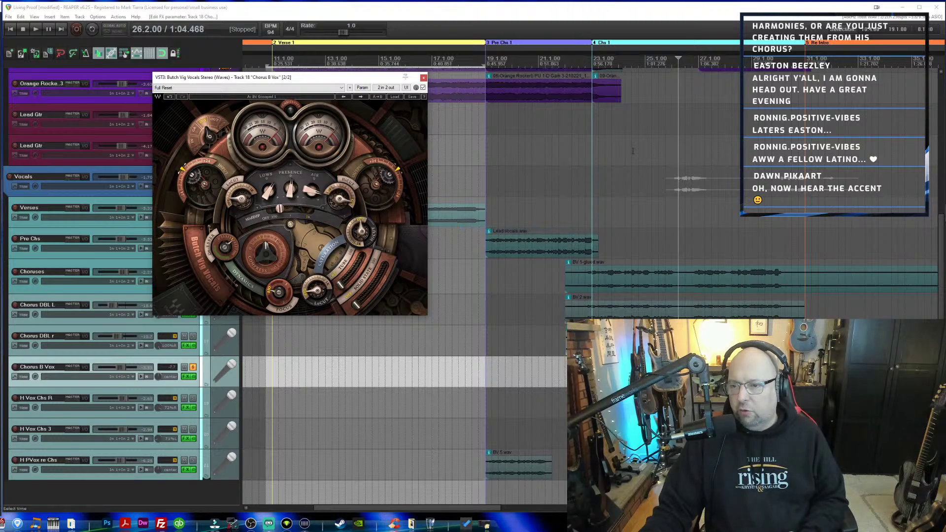
Load the BV Rock Vox 2 preset in Butch Vig Vocals and audition Chorus B Vox from 26.2.00.
left_click(395, 98)
mouse_move(419, 142)
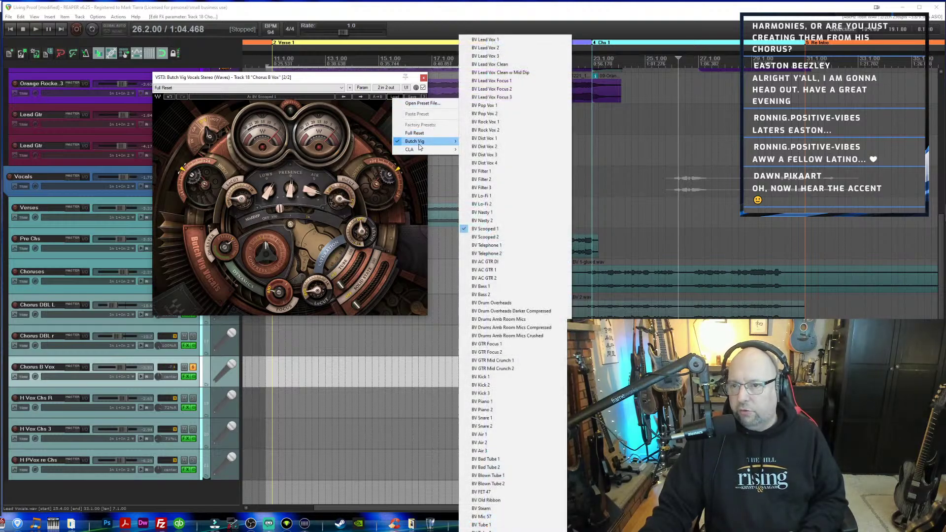
left_click(496, 130)
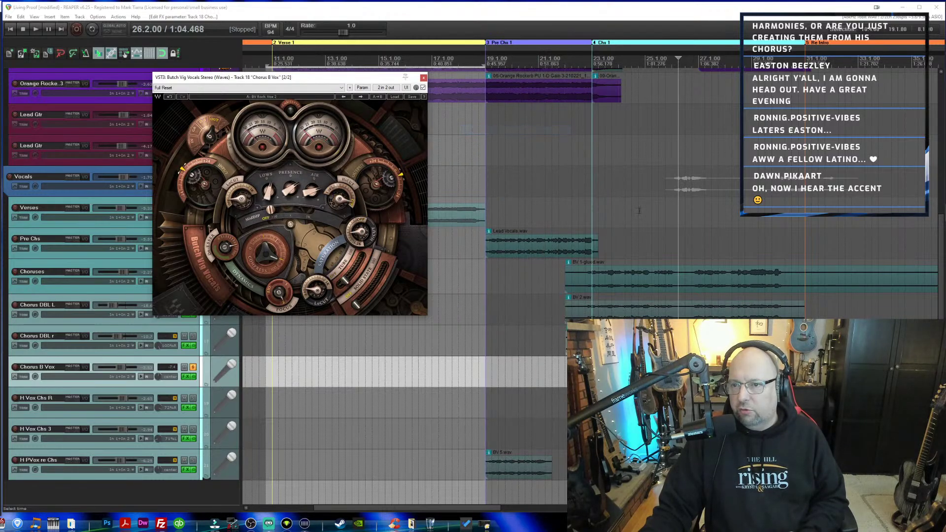
key("space")
key("space")
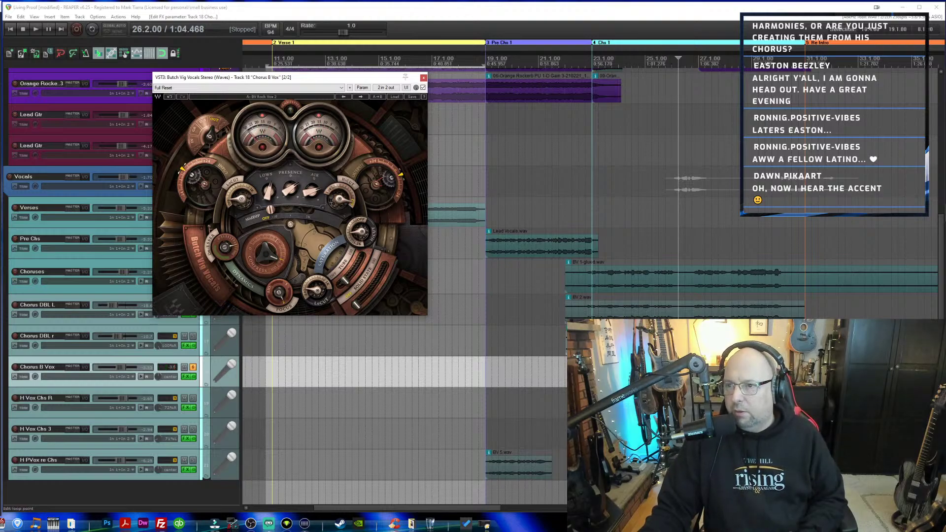
Play Chorus B Vox from 26.1.00, adjust the dynamics and tube saturation in Butch Vig Vocals, and close the plug-in window.
left_click(672, 59)
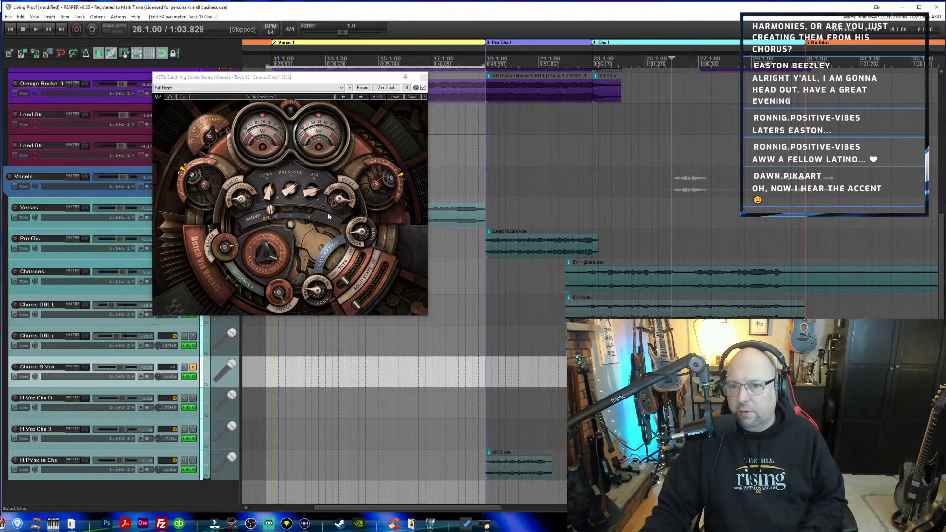
key("space")
key("space")
left_click(226, 248)
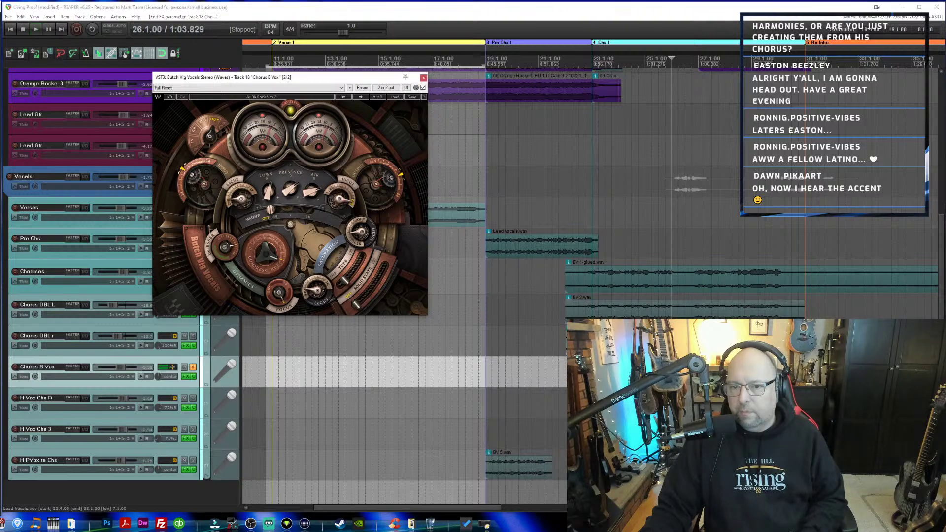
left_click_drag(226, 247, 237, 208)
key("space")
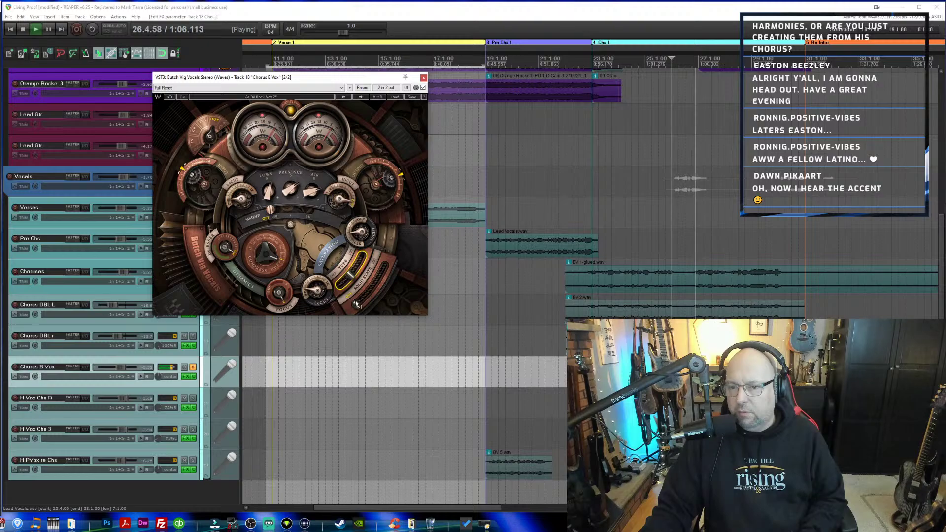
key("space")
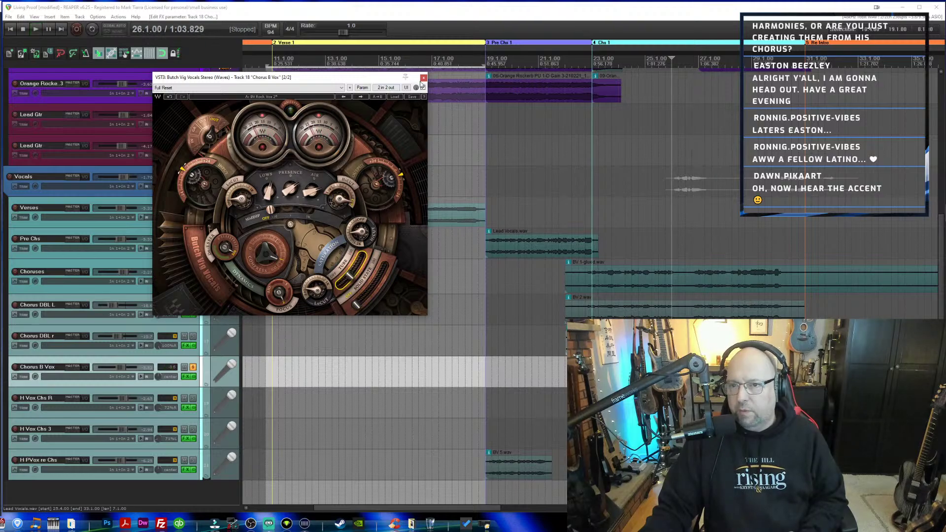
left_click(422, 79)
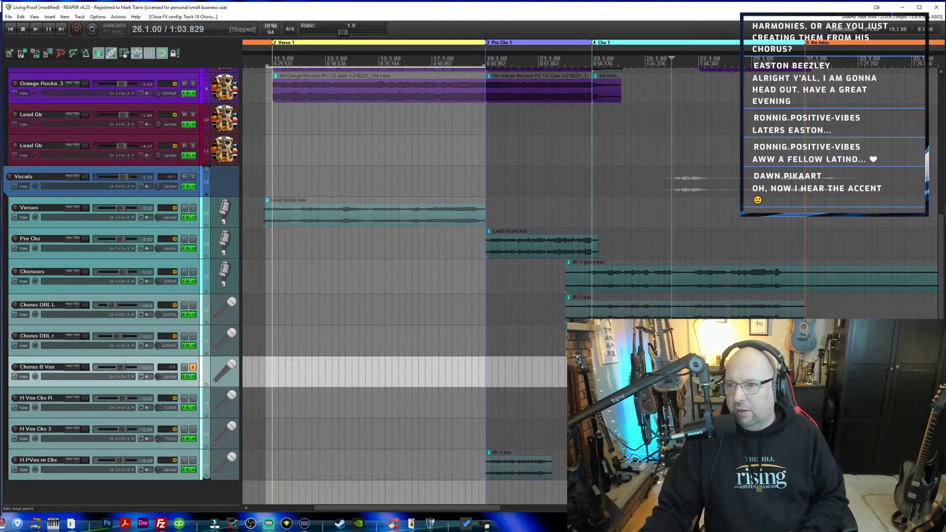
Unsolo Chorus B Vox and play the full mix from 26.1.00.
key("Left")
key("Left")
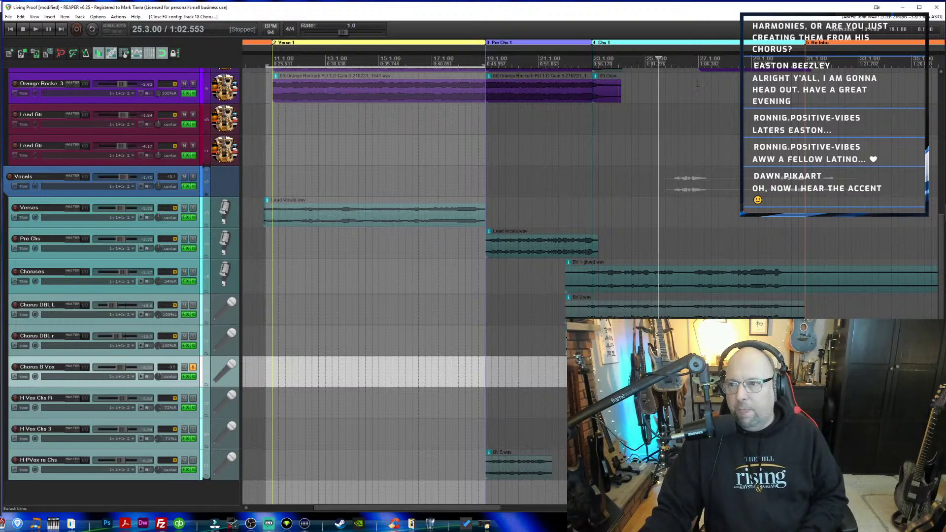
key("Right")
key("Right")
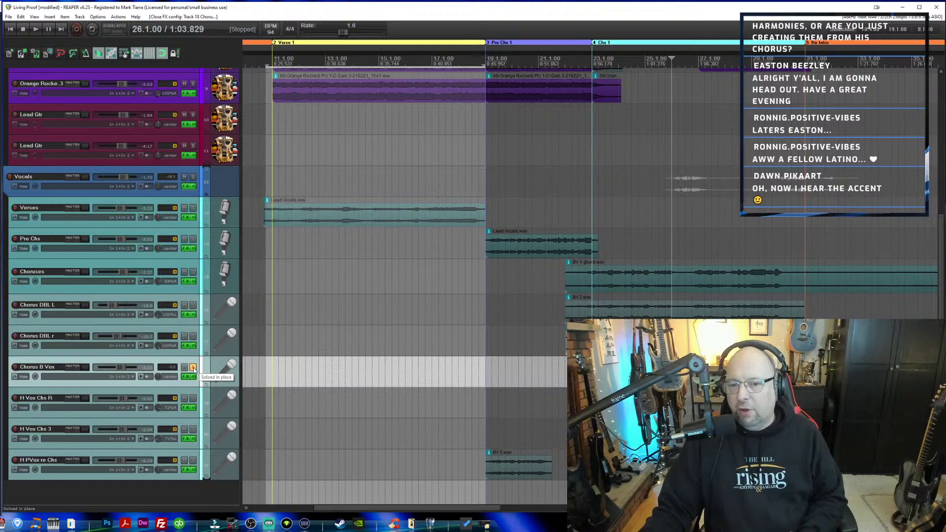
left_click(193, 367)
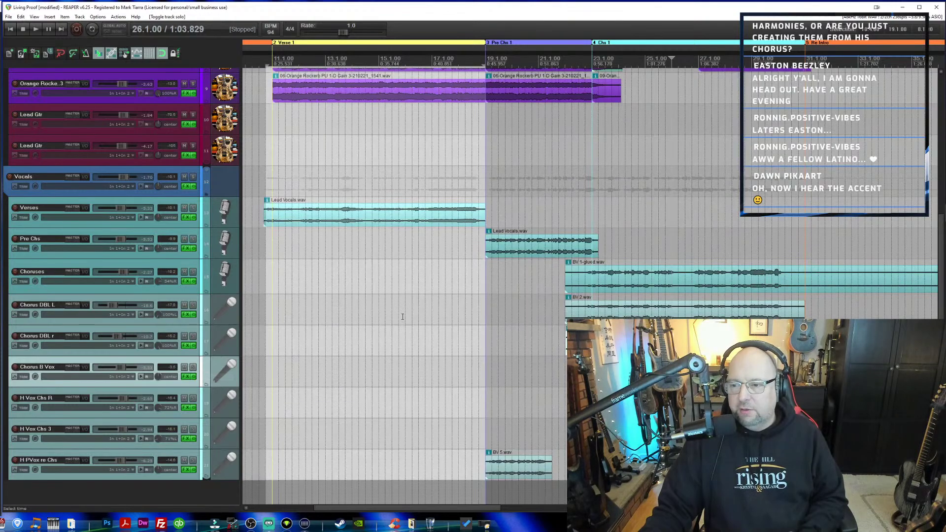
key("space")
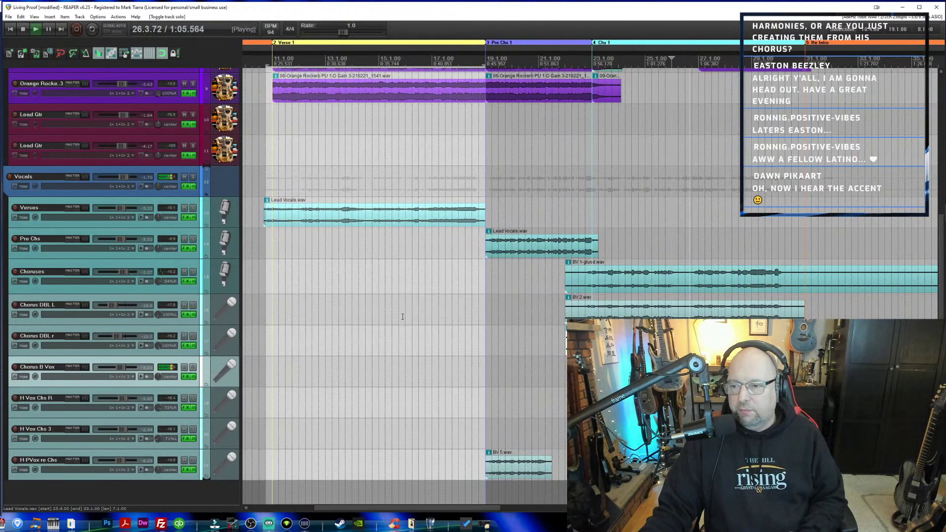
key("space")
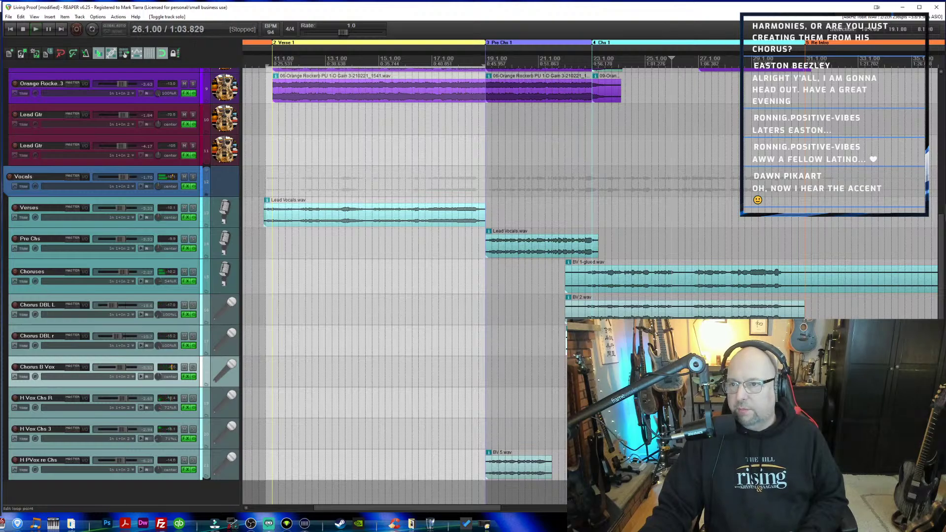
Play the mix from 22.4.00 and pan Chorus B Vox off centre.
left_click(585, 60)
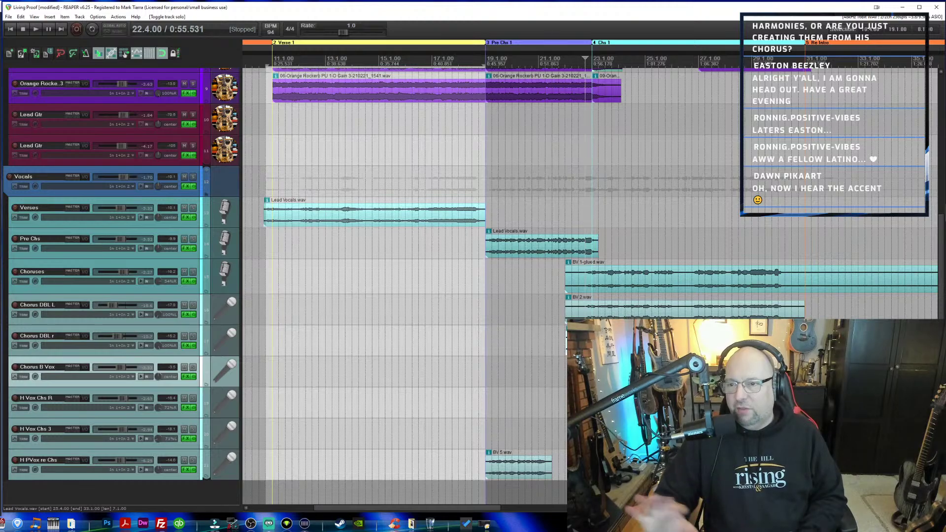
key("space")
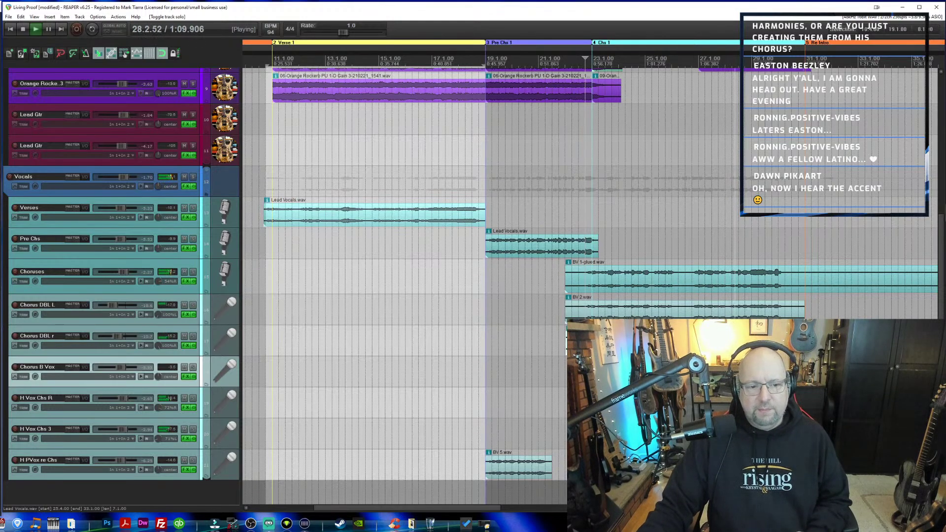
left_click_drag(120, 367, 158, 369)
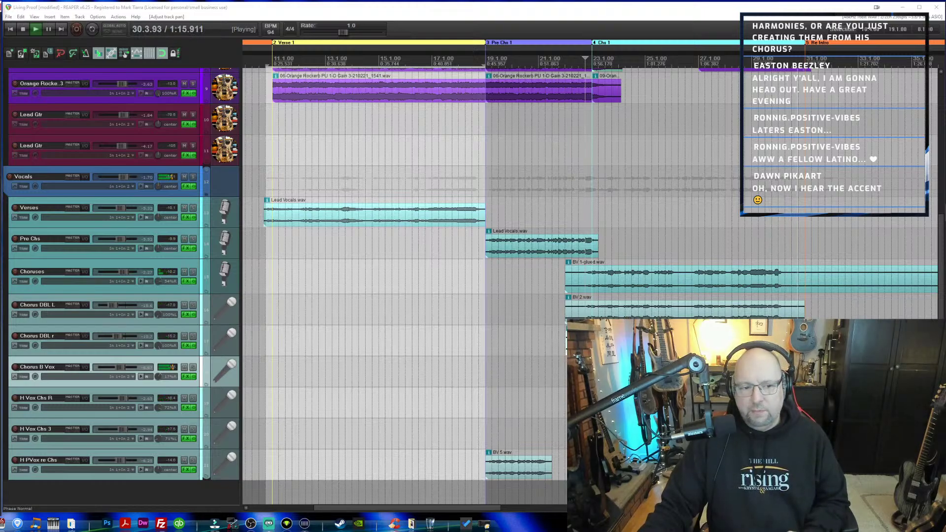
key("space")
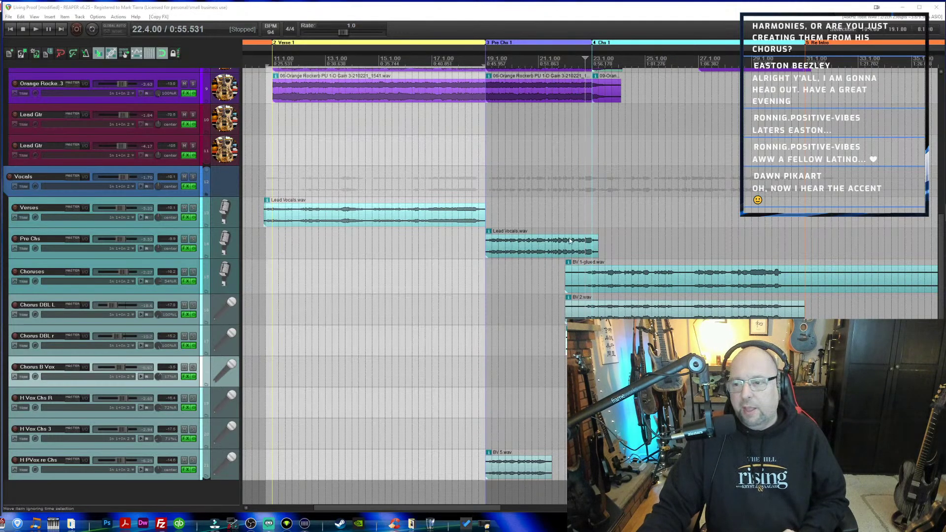
Audition Chorus 1 from 25.1.00, trim the end of the Lead Vocals item on Chorus B Vox, and save the project.
left_click(645, 98)
key("space")
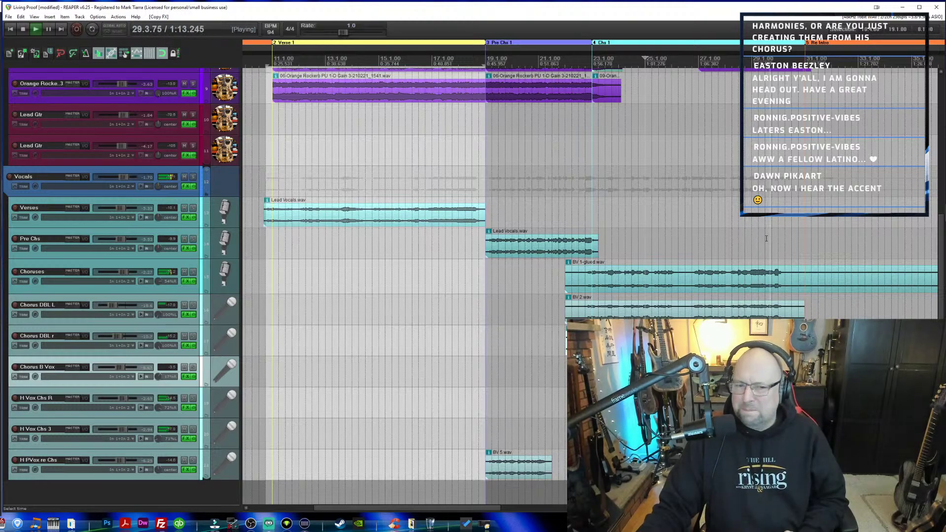
scroll(766, 266, "down", 3)
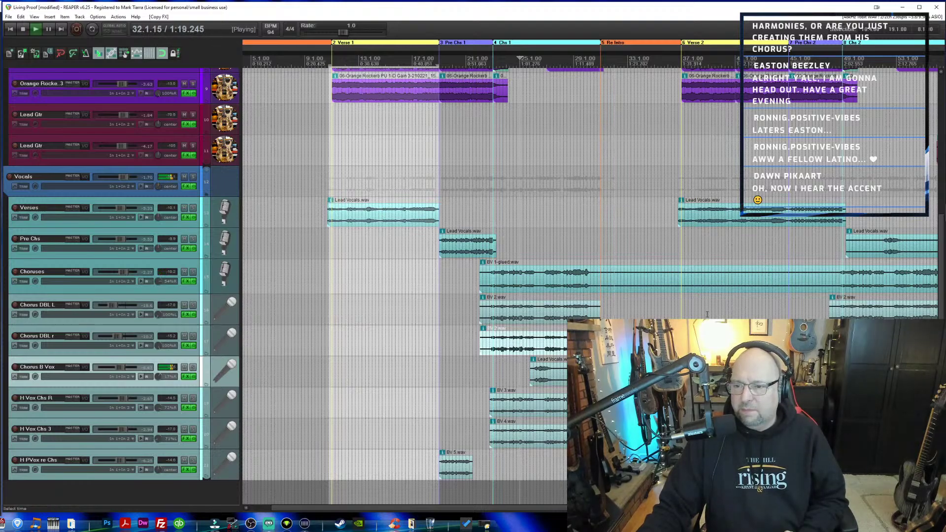
key("space")
left_click_drag(624, 373, 617, 373)
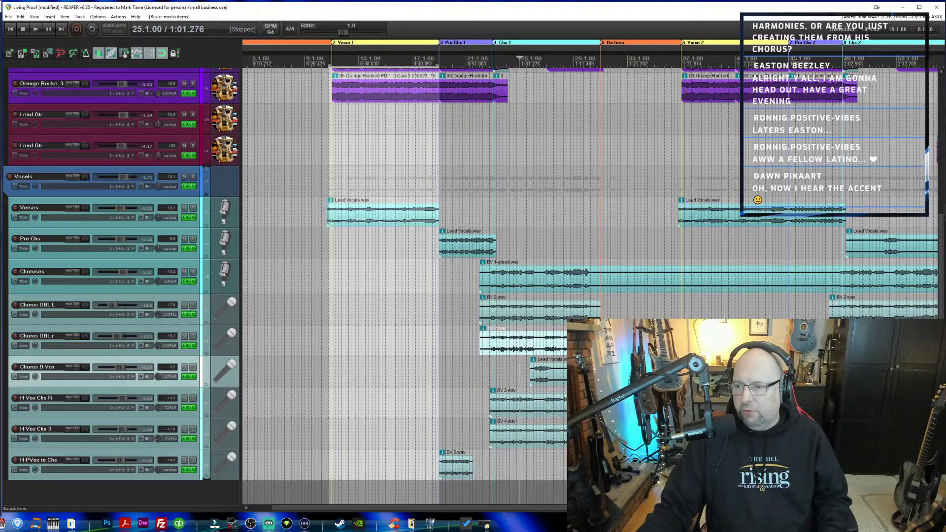
scroll(563, 426, "right", 10)
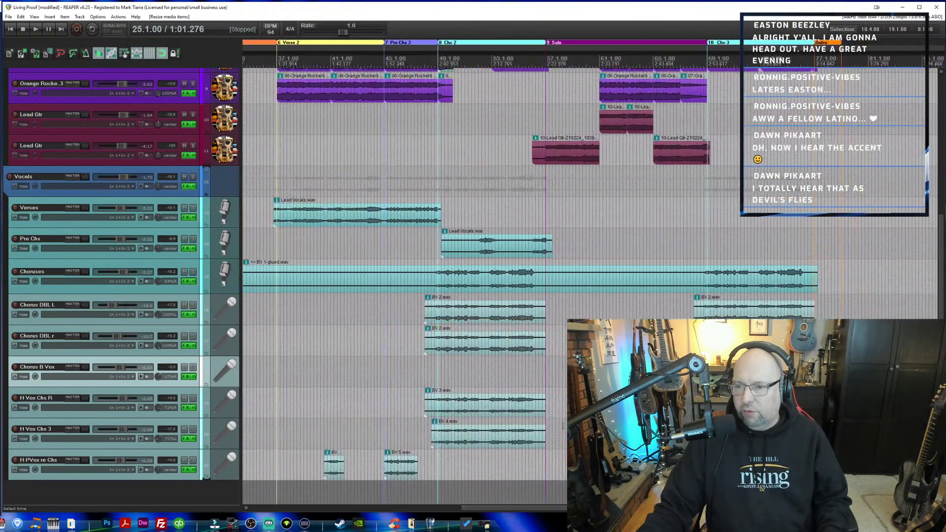
left_click(188, 299)
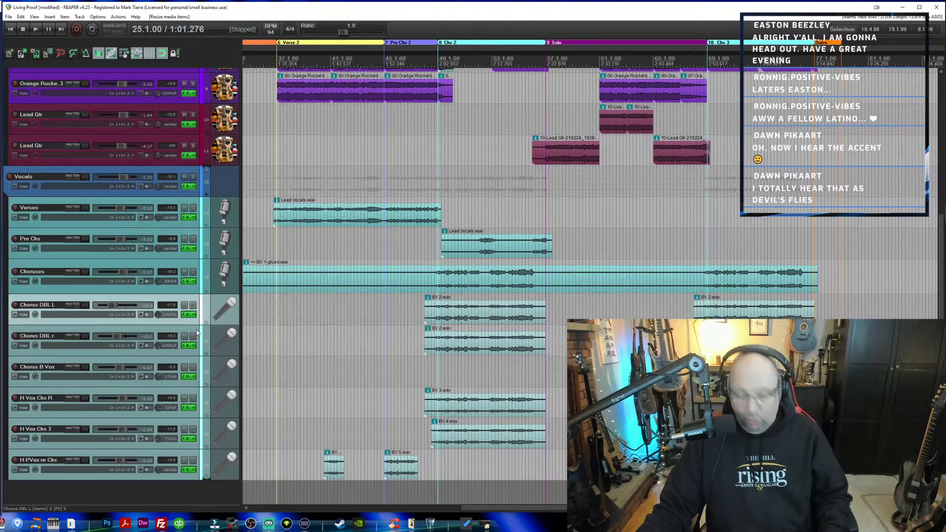
key("ctrl+s")
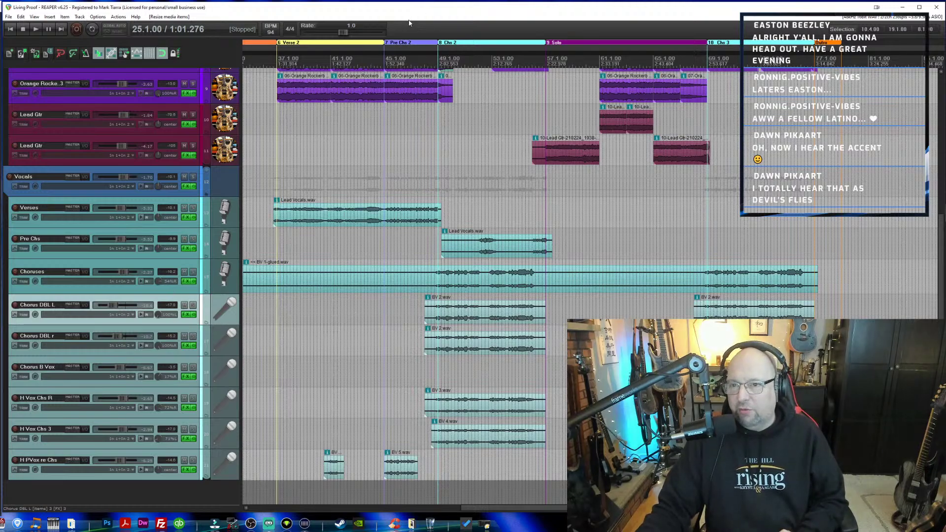
Shift the BV 2 items on Chorus DBL r slightly later than the Chorus DBL L items in Choruses 2 and 3.
left_click(430, 61)
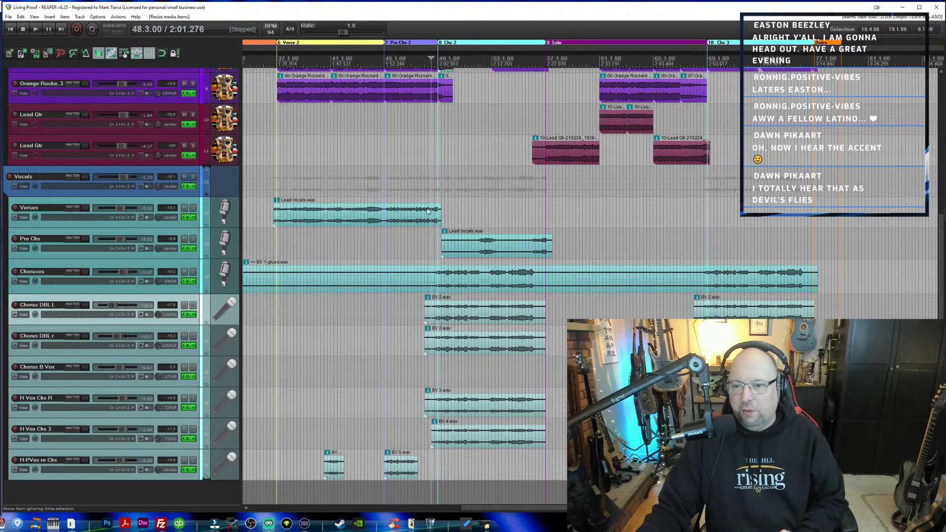
scroll(516, 286, "up", 5)
left_click(526, 318)
left_click_drag(526, 318, 529, 343)
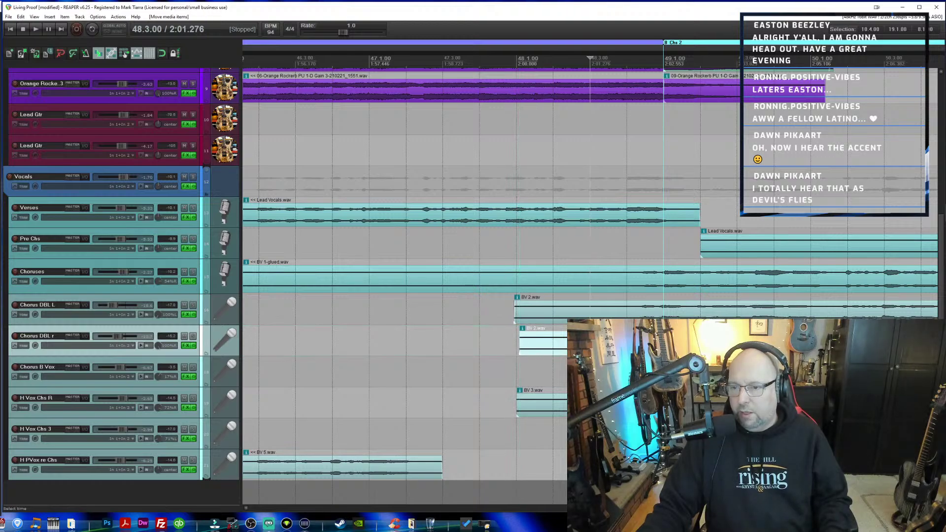
scroll(591, 286, "right", 20)
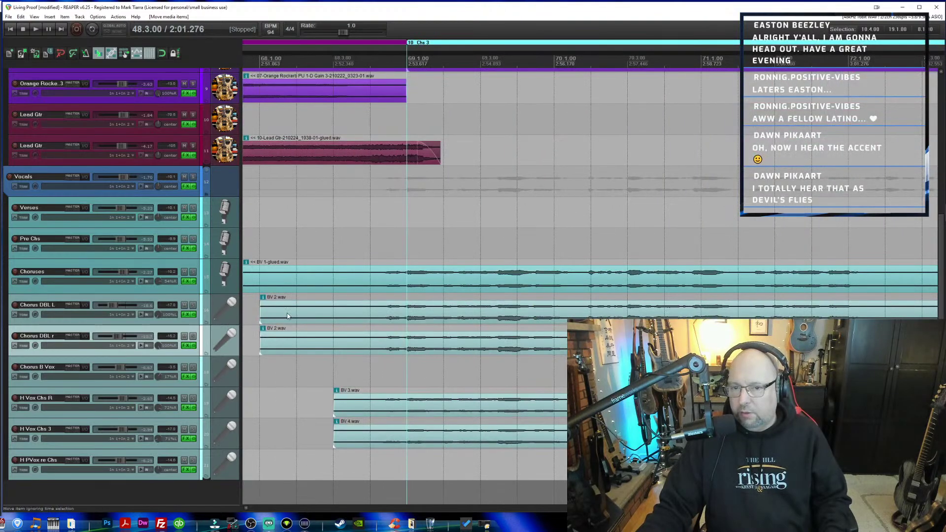
left_click_drag(287, 316, 291, 347)
scroll(420, 365, "down", 10)
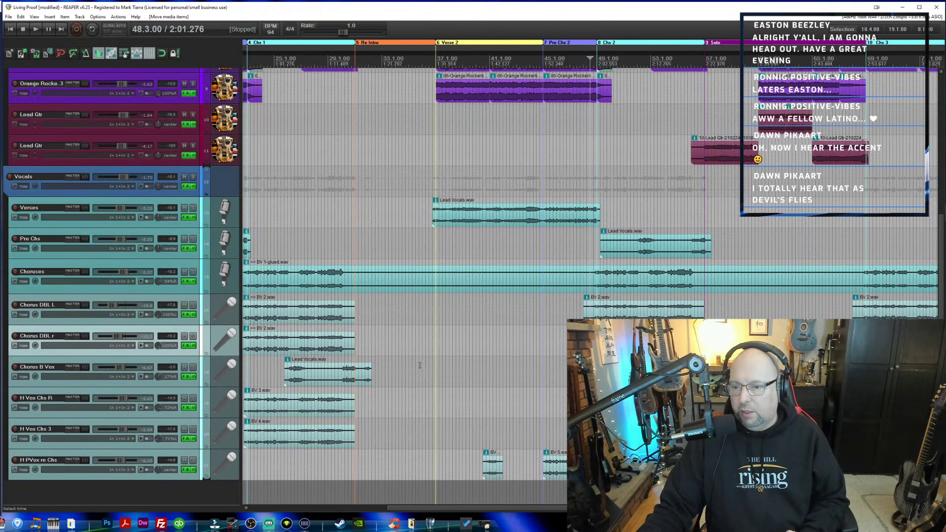
Play the song from the start and slightly lower the H Vox Chs 3 track volume.
left_click_drag(532, 509, 394, 508)
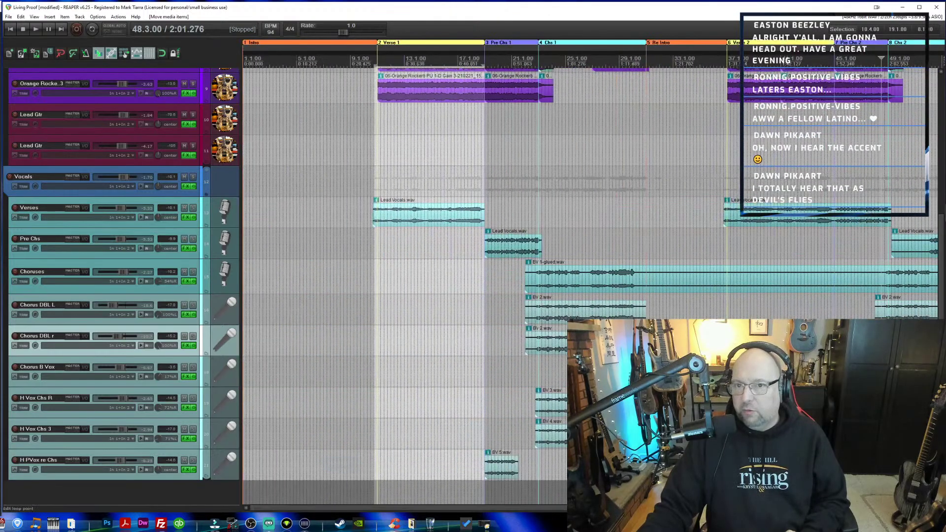
left_click(11, 30)
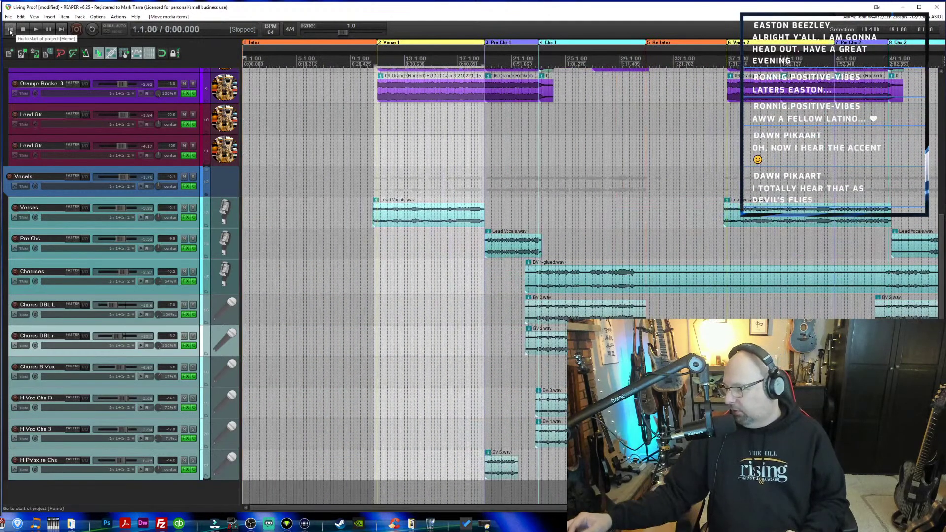
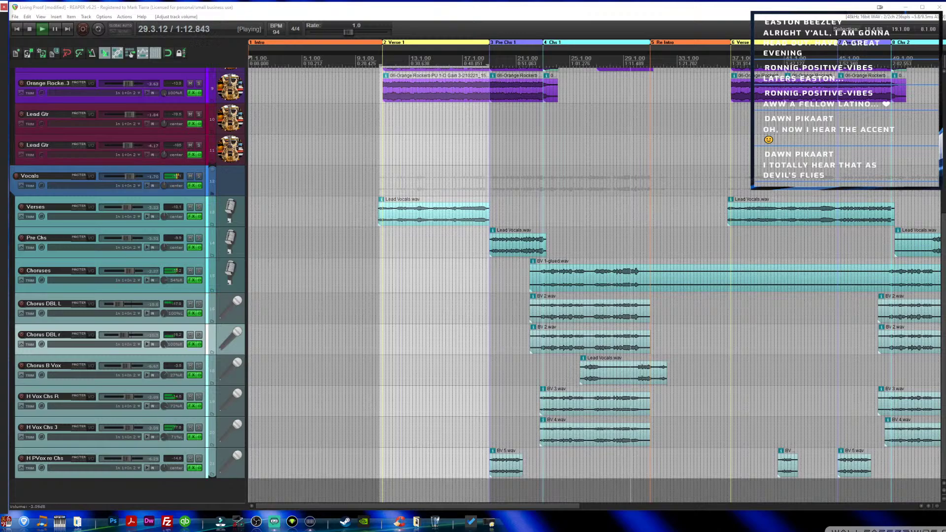
left_click_drag(129, 427, 128, 427)
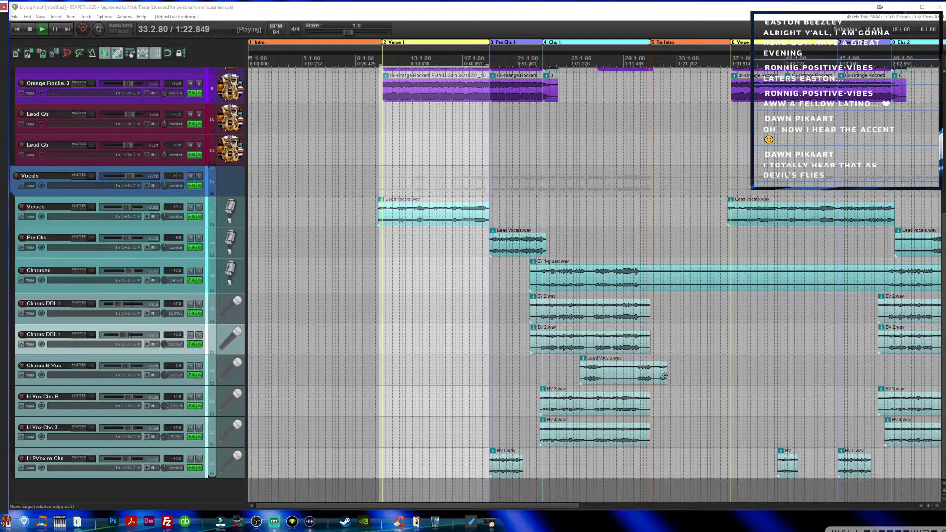
Trim the end of the Chorus 1 item on Chorus B Vox, listen through to the song's end, and save the project.
left_click_drag(664, 375, 653, 376)
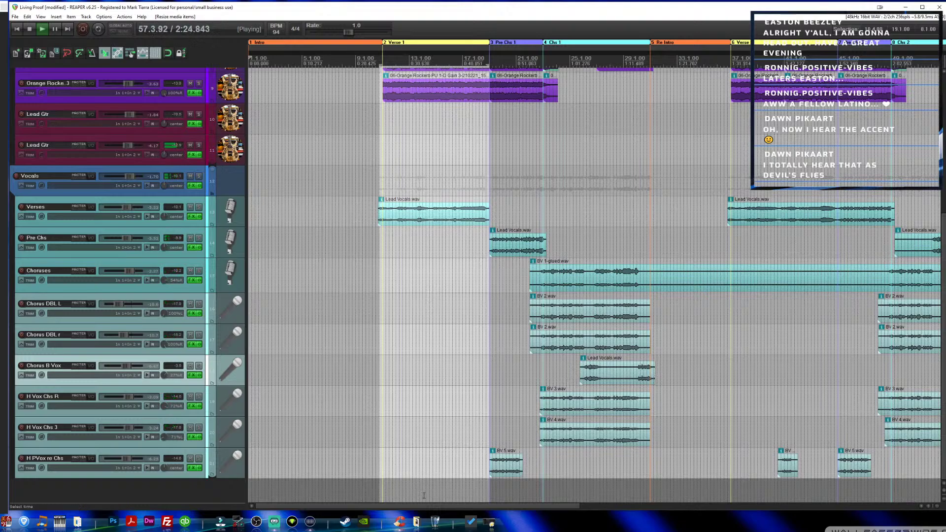
left_click_drag(423, 495, 670, 499)
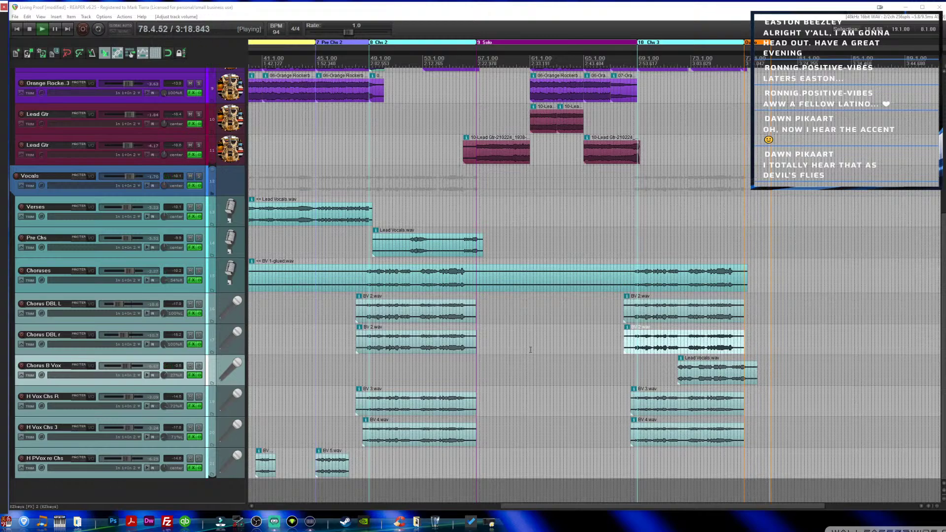
key("space")
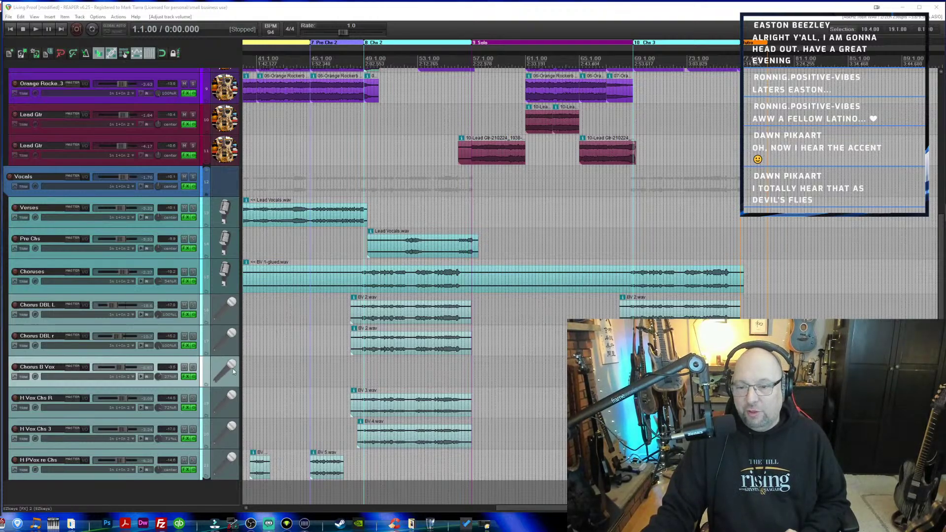
left_click_drag(532, 508, 380, 508)
key("ctrl+s")
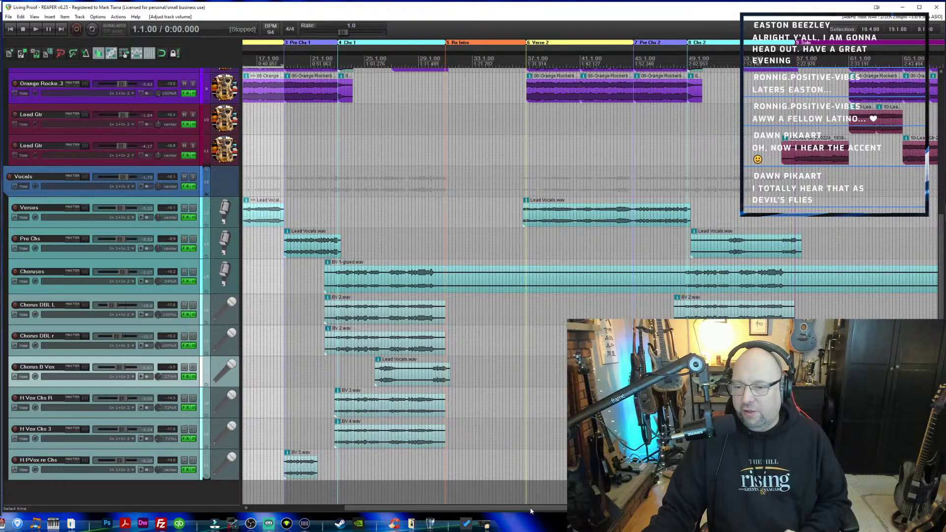
Audition Verse 2 in the full mix from 36.4.05.
left_click_drag(532, 508, 688, 508)
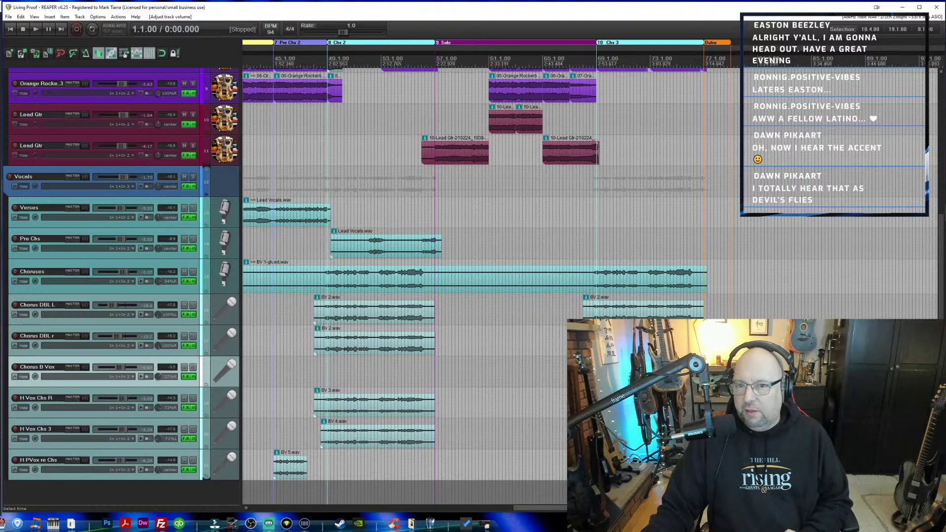
scroll(404, 271, "left", 10)
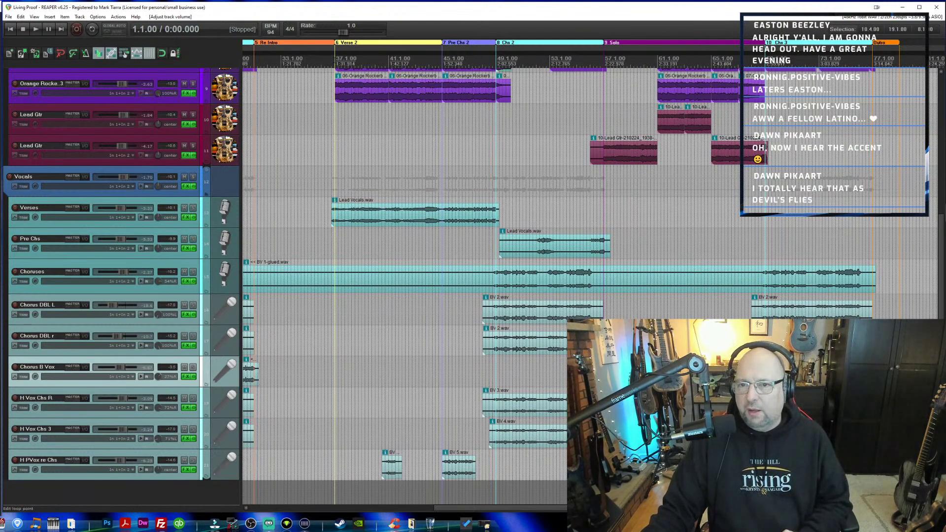
left_click(333, 57)
scroll(484, 214, "up", 3)
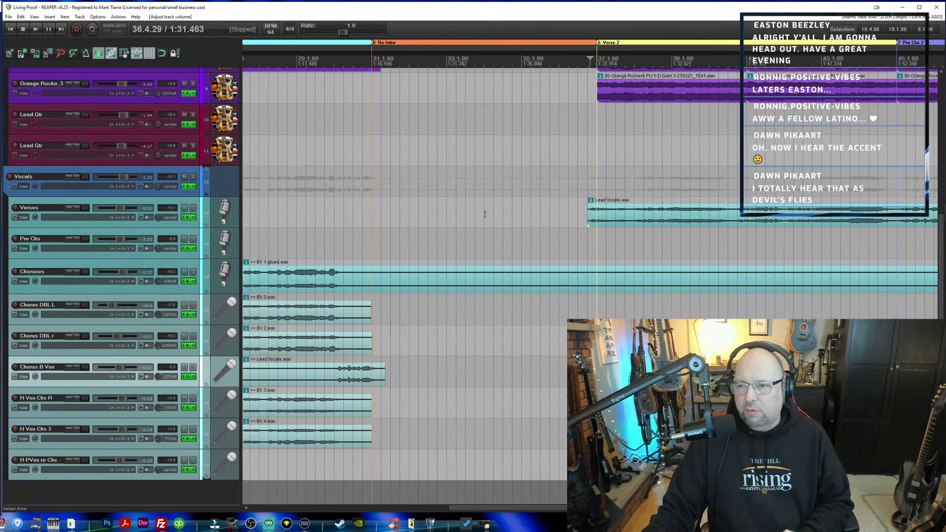
scroll(484, 214, "down", 1)
scroll(591, 167, "down", 2)
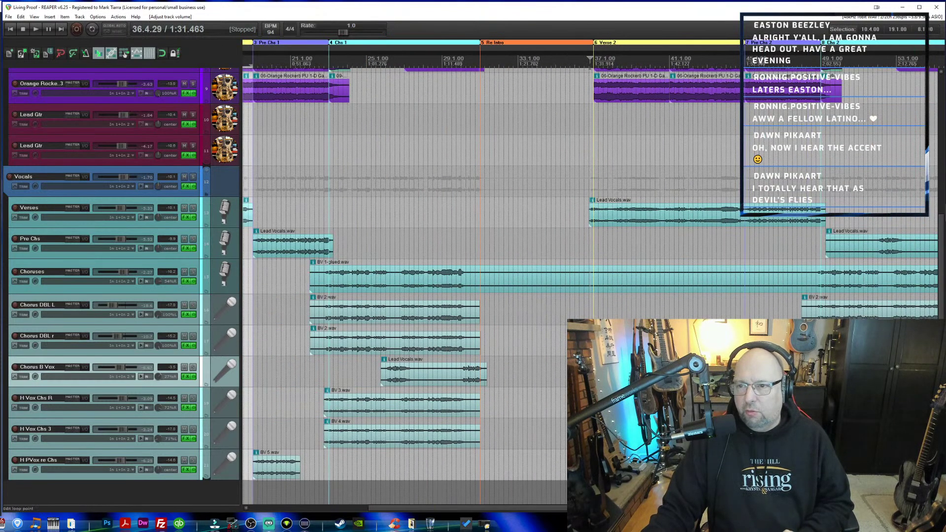
left_click(587, 119)
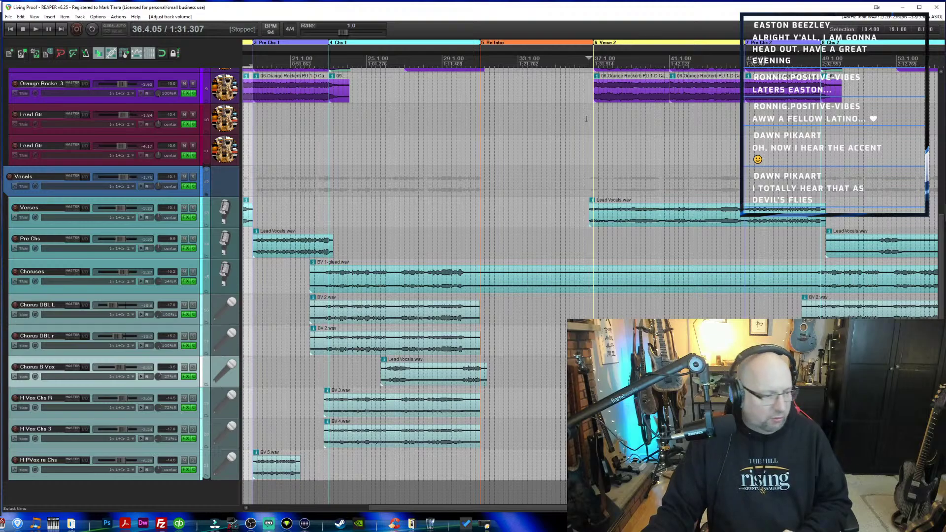
key("space")
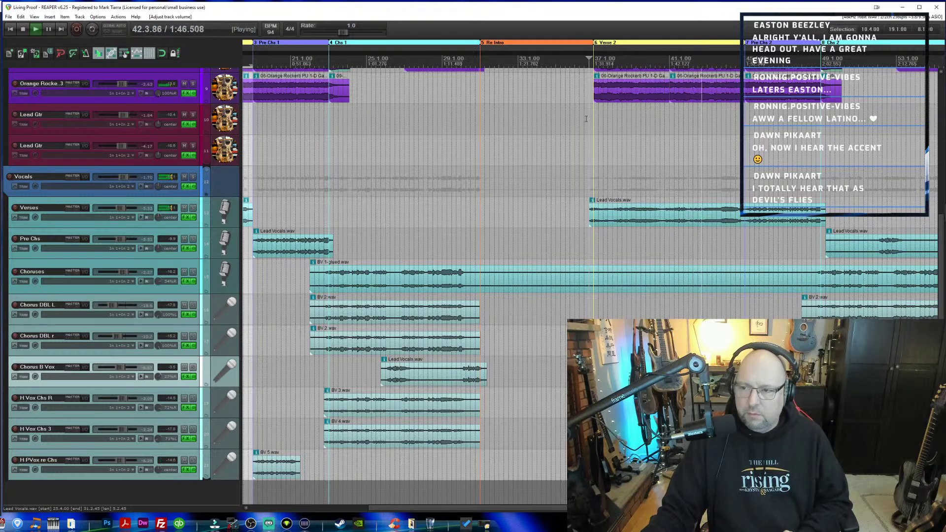
key("space")
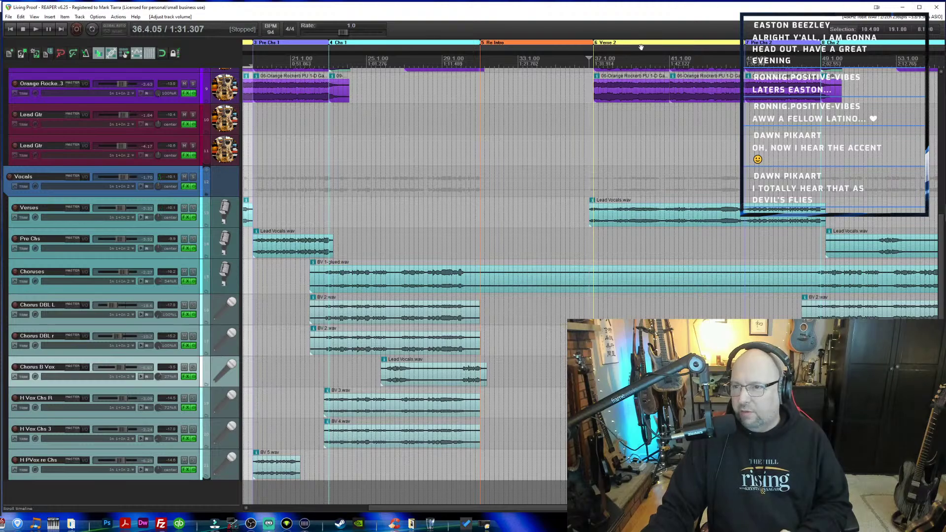
Audition the second half of Verse 2 twice from 40.4.80 in the full mix.
left_click(684, 58)
left_click(669, 58)
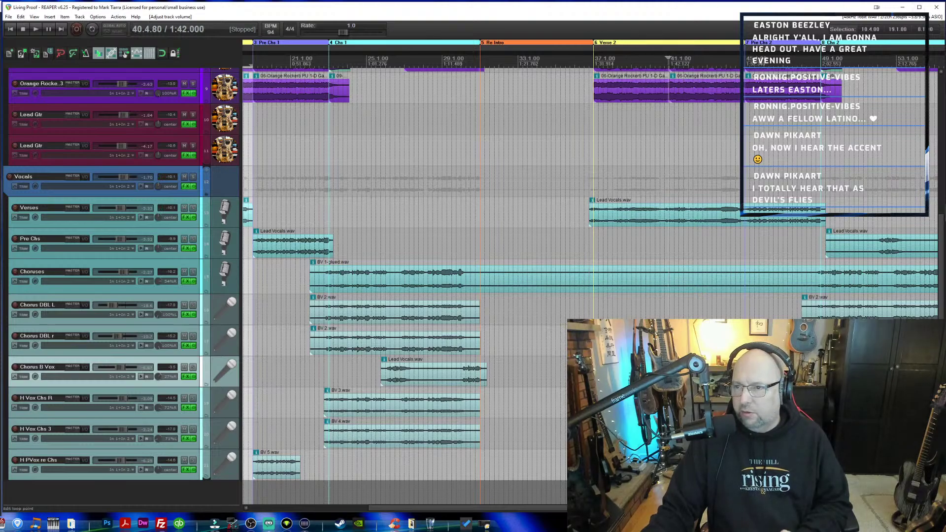
key("space")
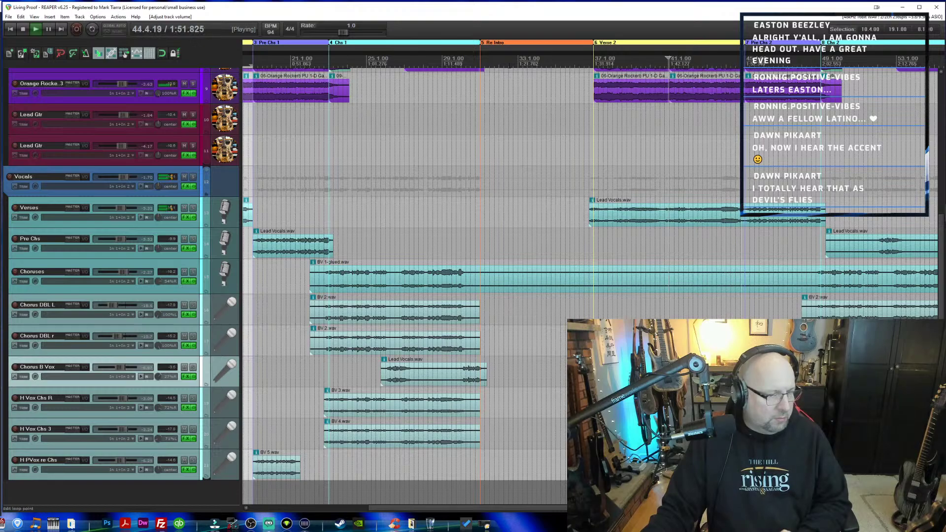
key("space")
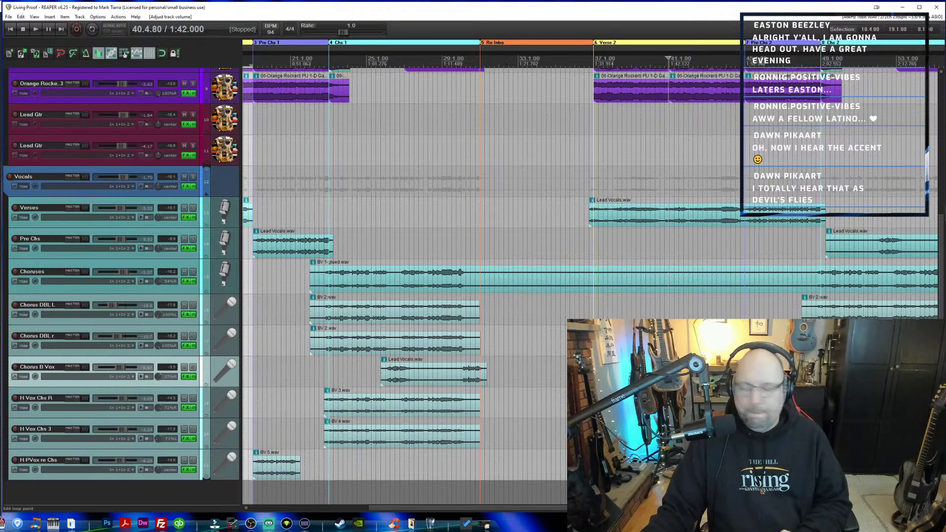
key("space")
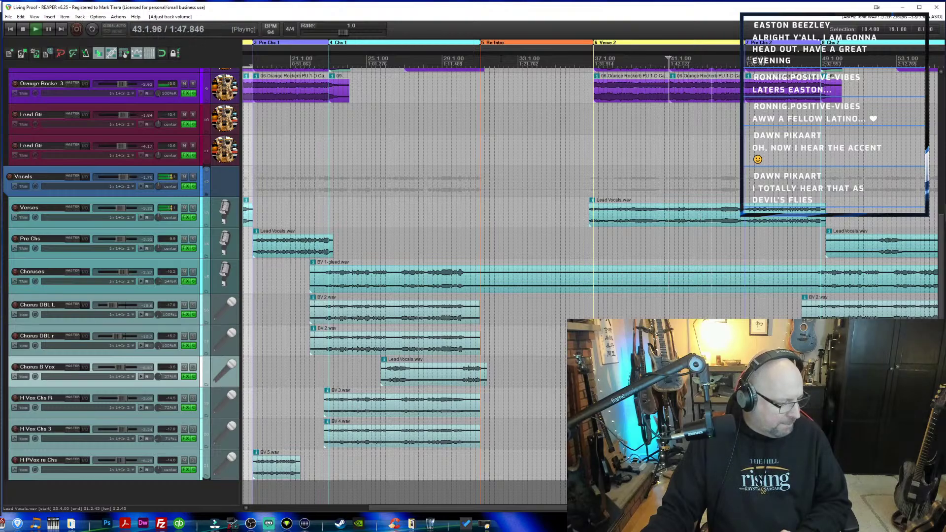
key("space")
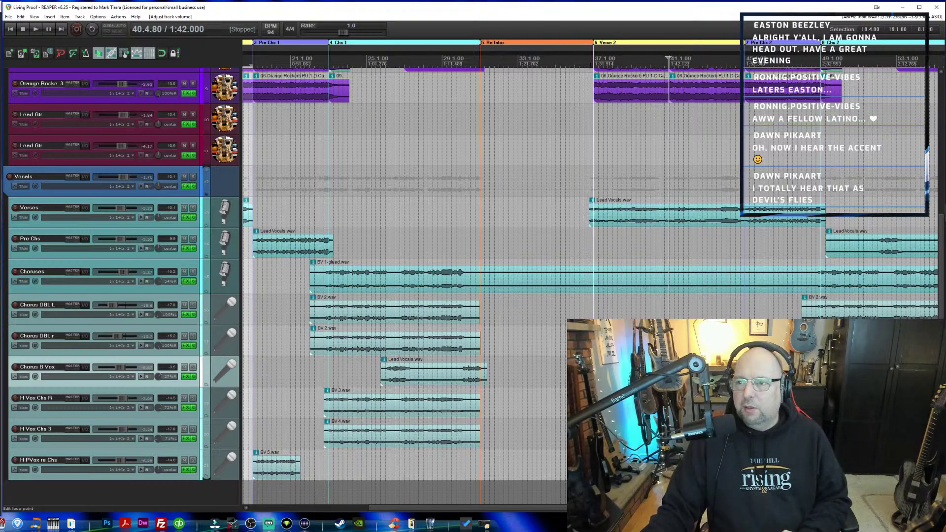
Move the edit cursor to the start of the Verse 2 lead vocal, and on to the Verse 1 lead vocal at 10.4.08.
left_click(589, 61)
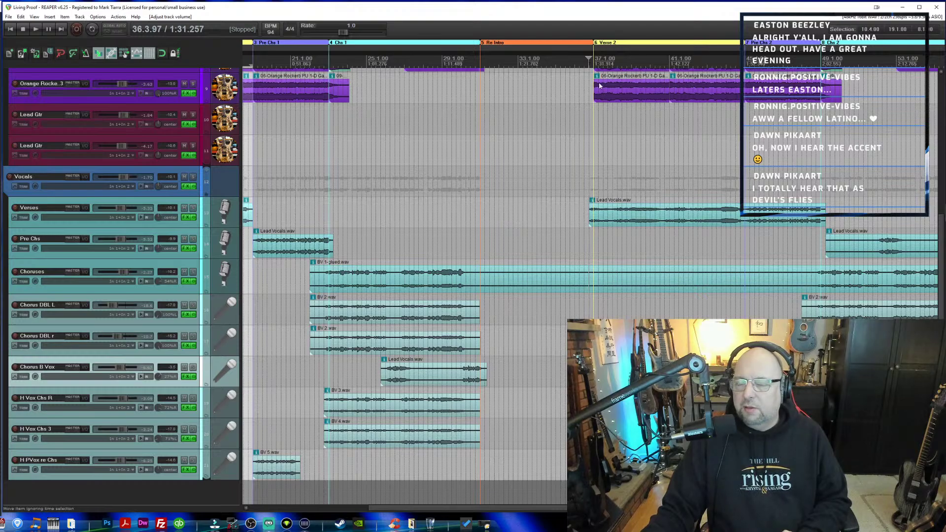
scroll(490, 177, "down", 2)
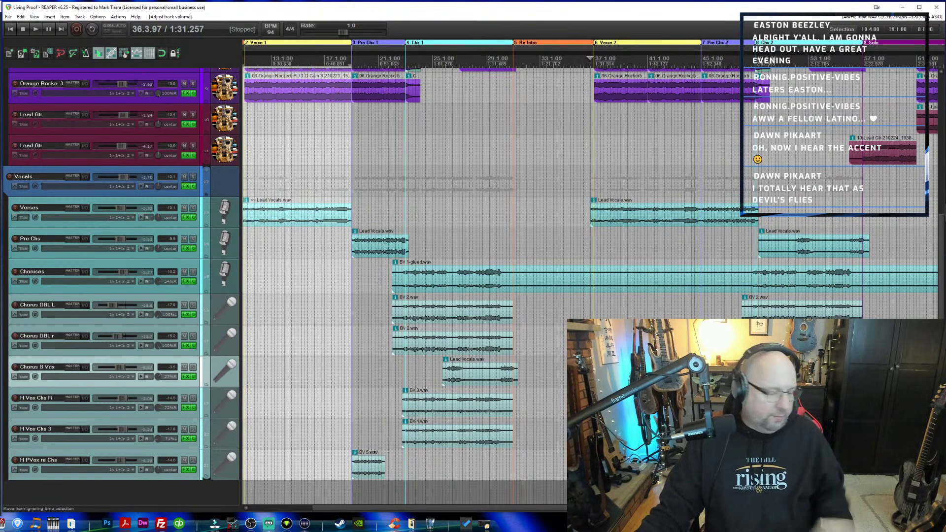
left_click_drag(561, 508, 412, 503)
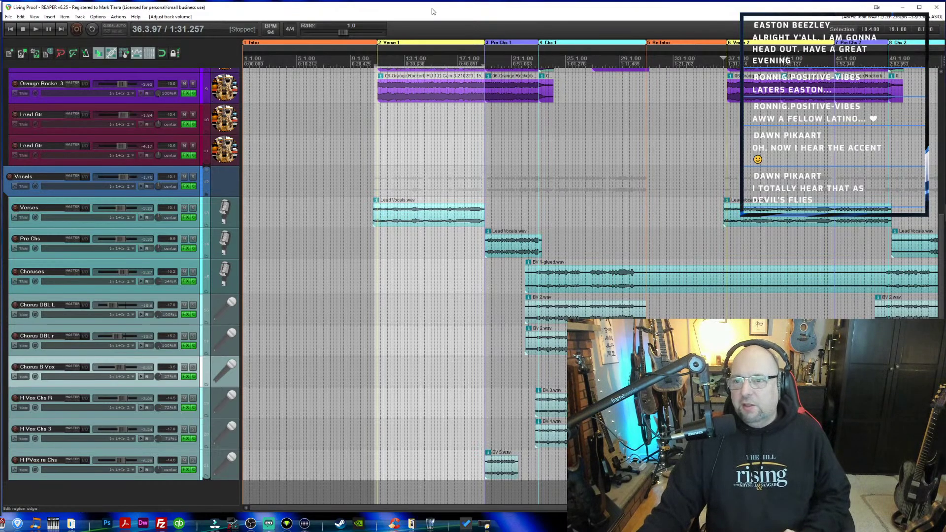
left_click(374, 60)
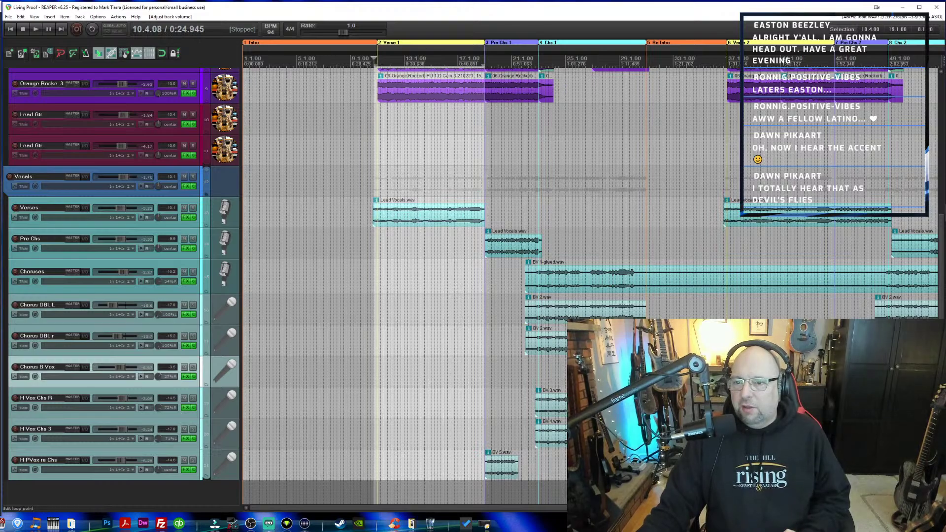
scroll(462, 94, "up", 3)
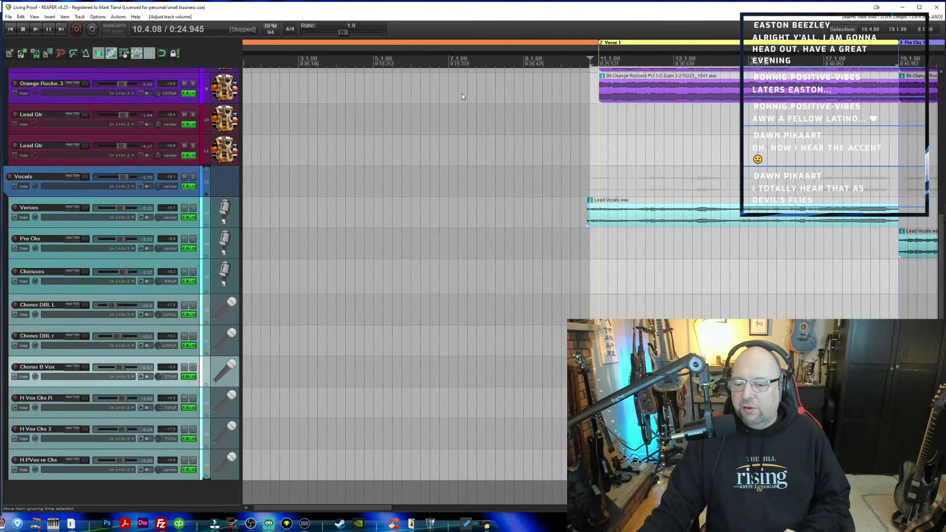
scroll(462, 94, "down", 1)
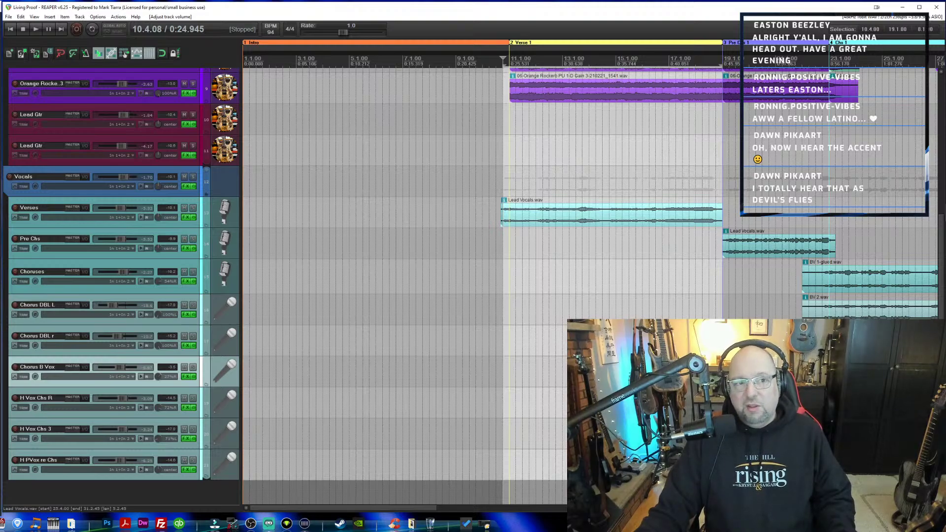
Review the Vocal Finalizer and Pro-DS effects on Chorus DBL L, and H-Delay and Butch Vig Vocals on Chorus B Vox.
left_click_drag(228, 118, 194, 75)
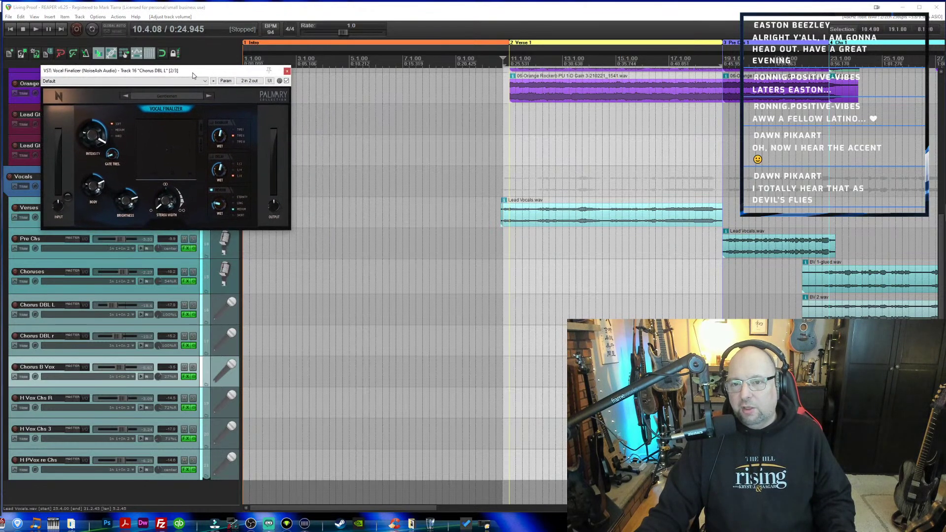
left_click(286, 71)
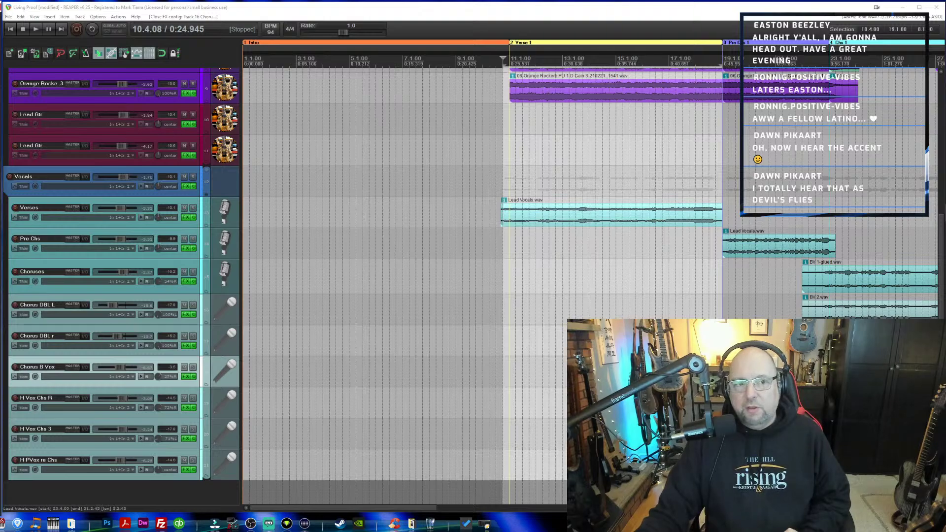
left_click_drag(445, 95, 222, 105)
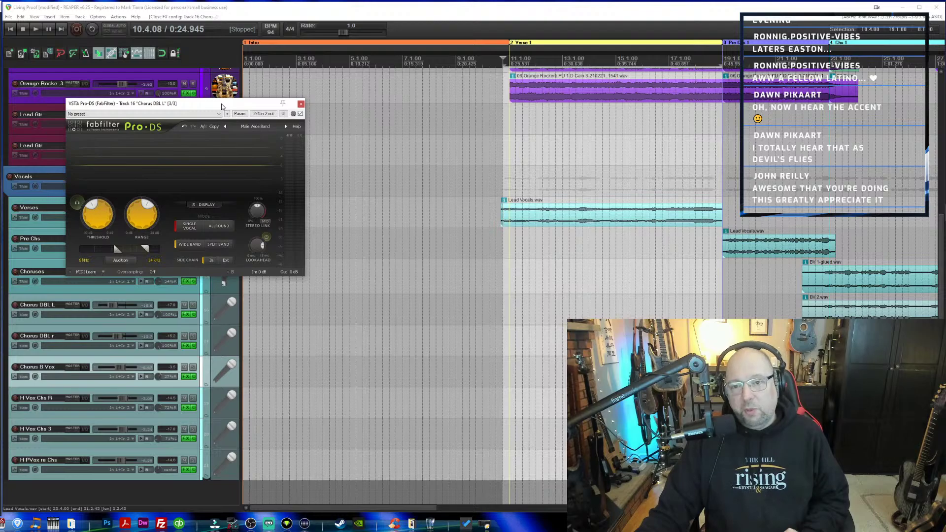
left_click(301, 105)
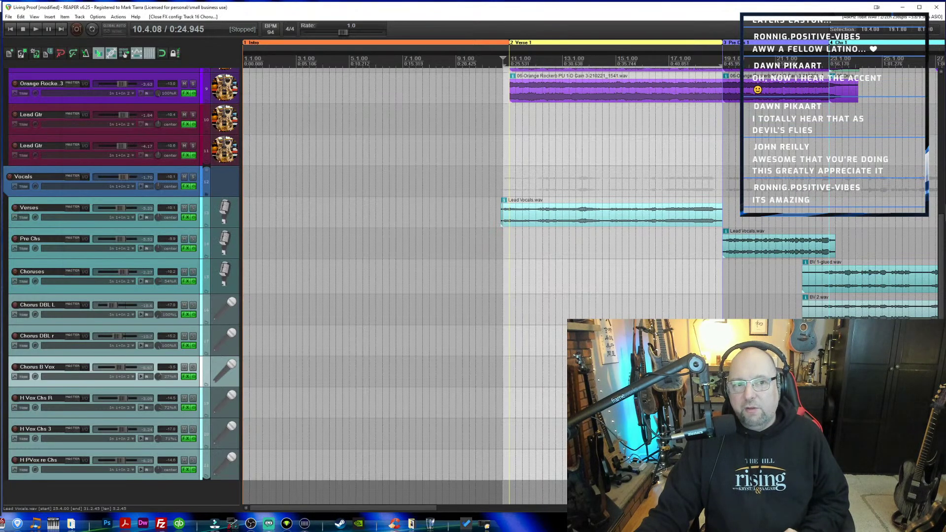
left_click_drag(209, 30, 212, 208)
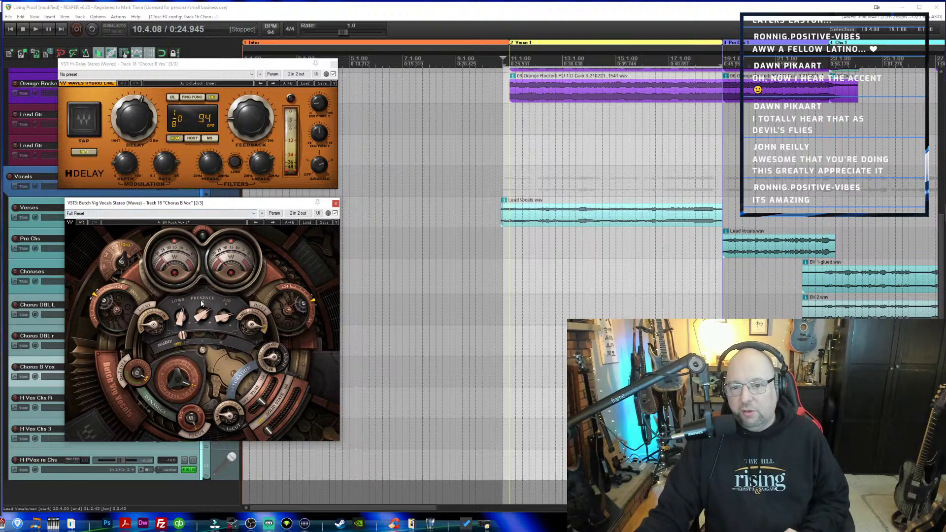
left_click(335, 204)
left_click(334, 65)
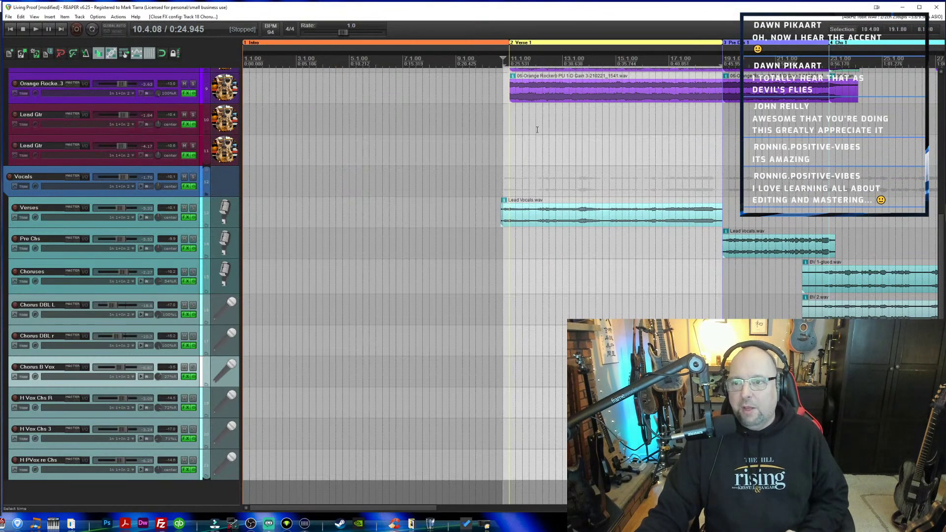
Return the edit cursor to the start of the song at 1.1.00.
scroll(596, 194, "down", 3)
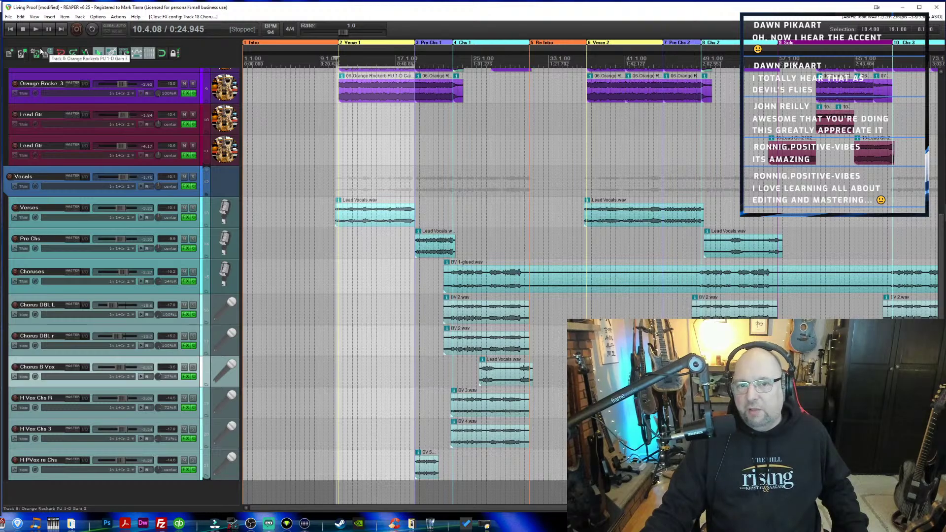
left_click(11, 29)
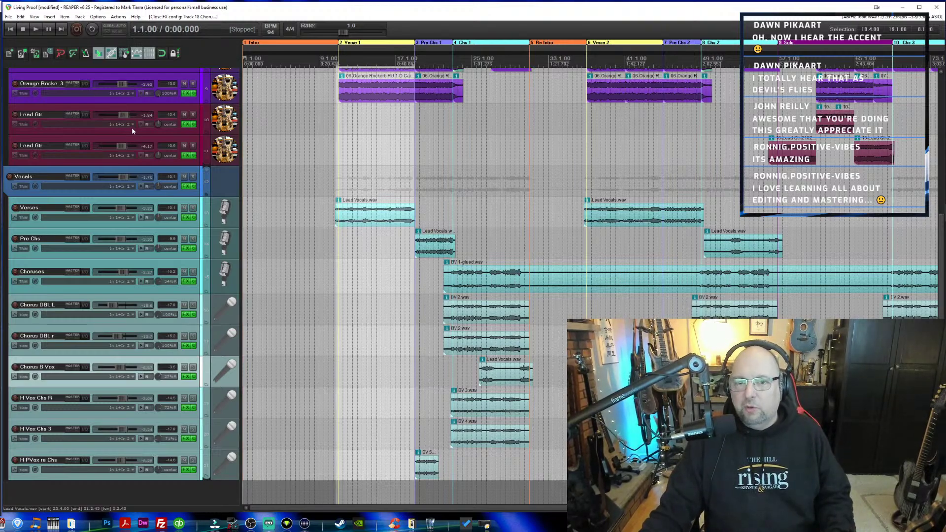
scroll(131, 127, "up", 6)
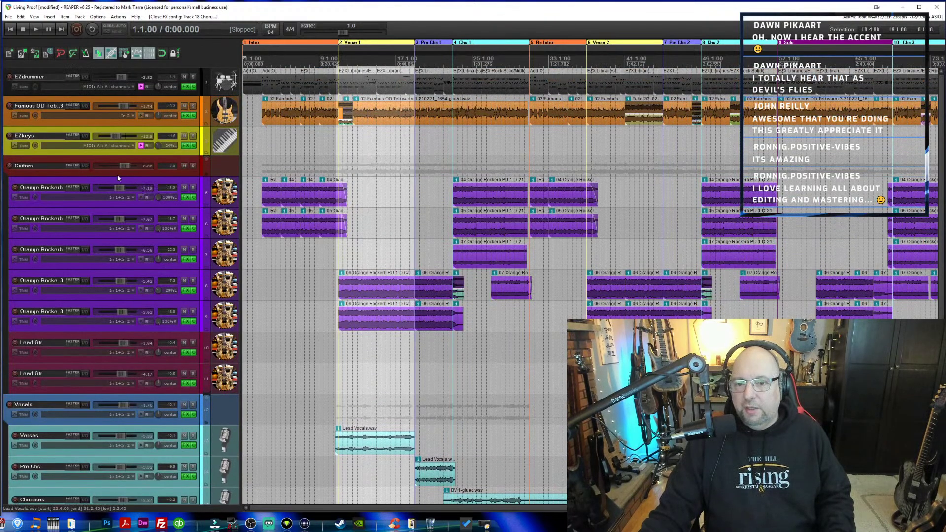